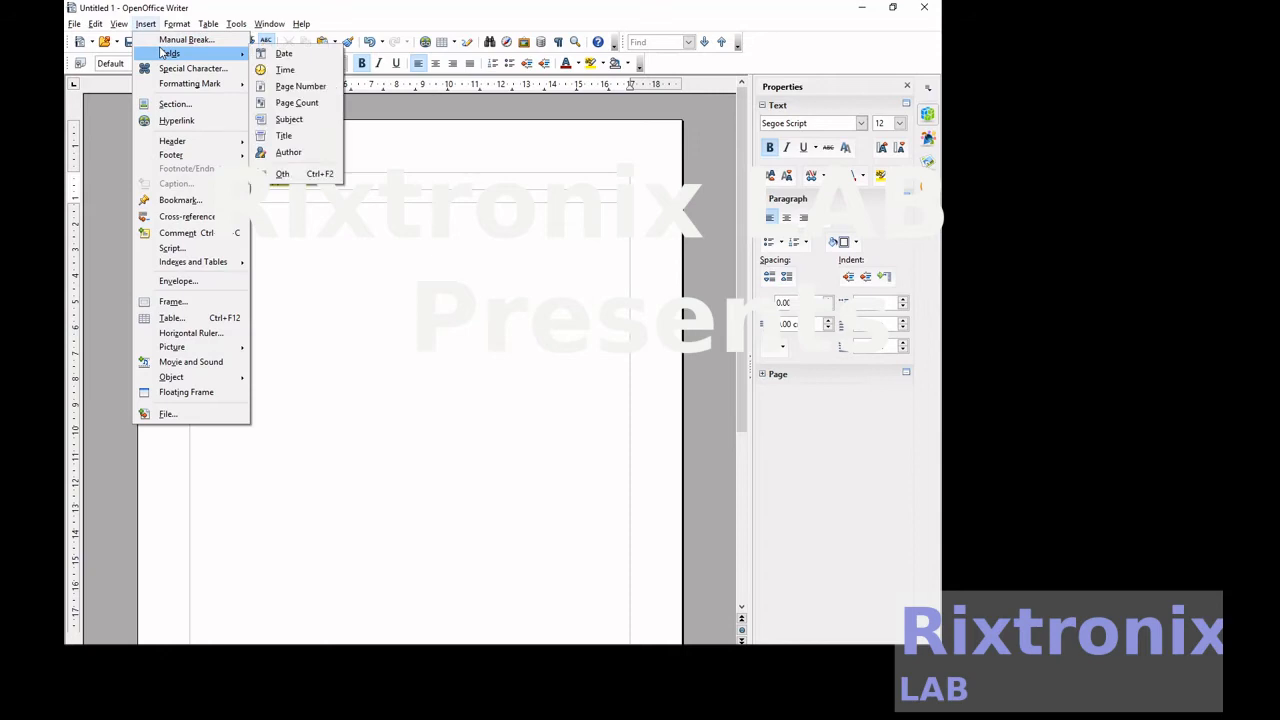
Insert a date field and a time field after the compiler's name in the page header
click(272, 50)
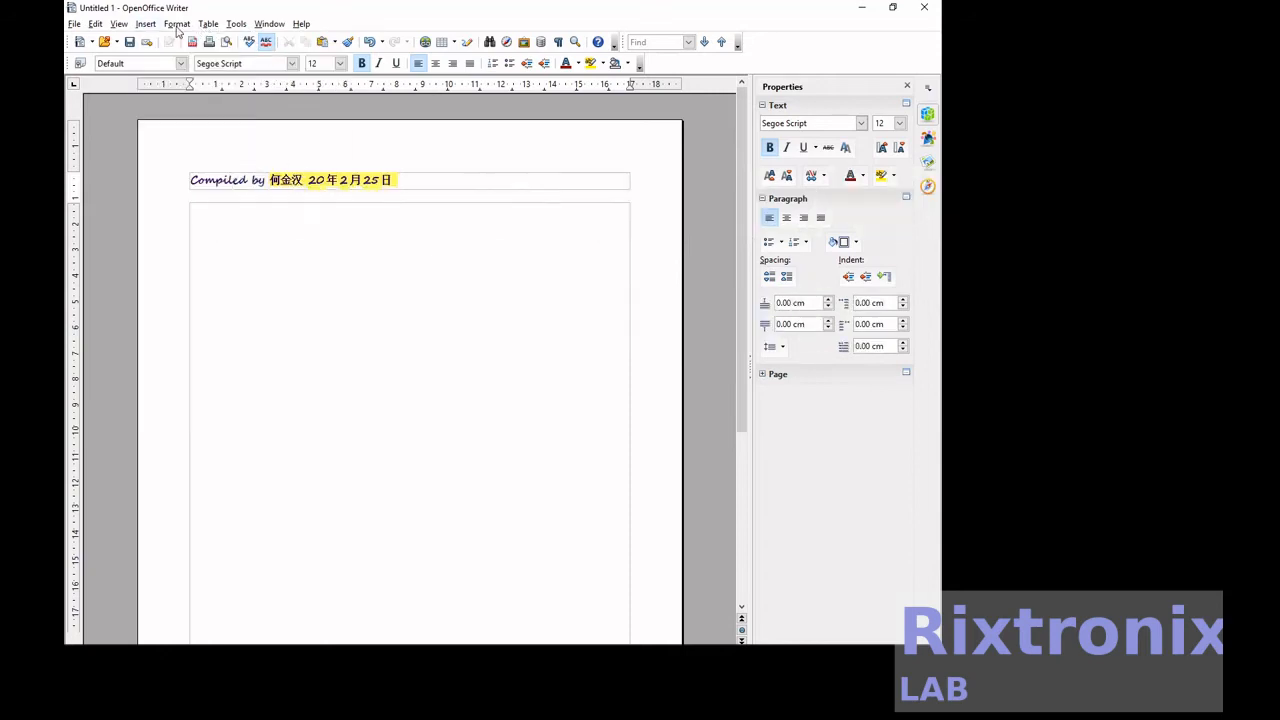
click(146, 23)
mouse_move(166, 54)
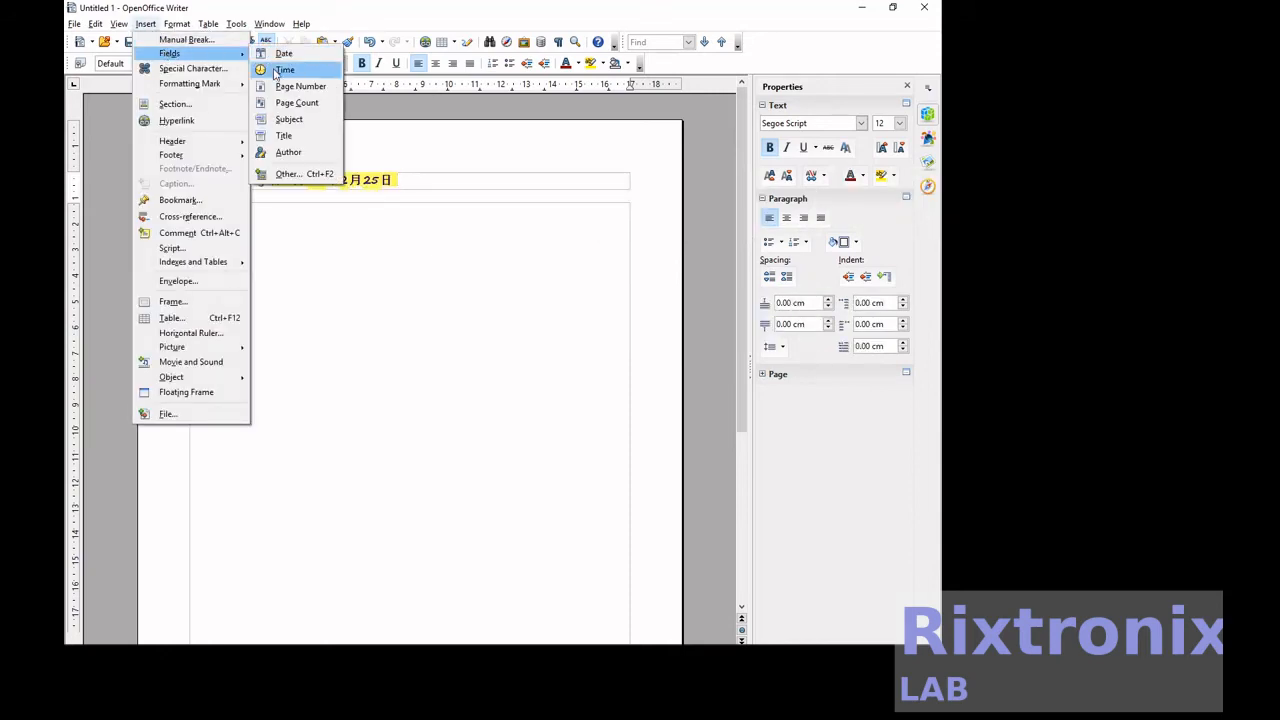
click(274, 70)
Complete the header with "Page", a page number field, "of" and a page count field
text(Page)
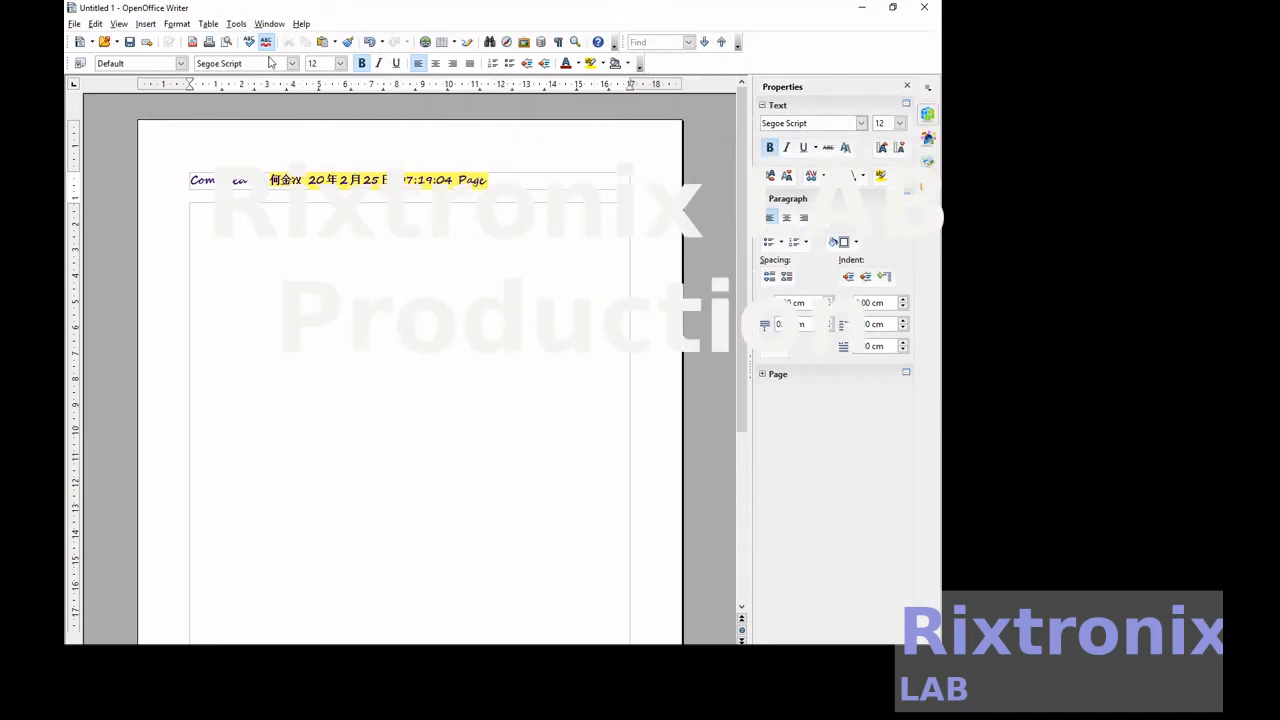
click(145, 25)
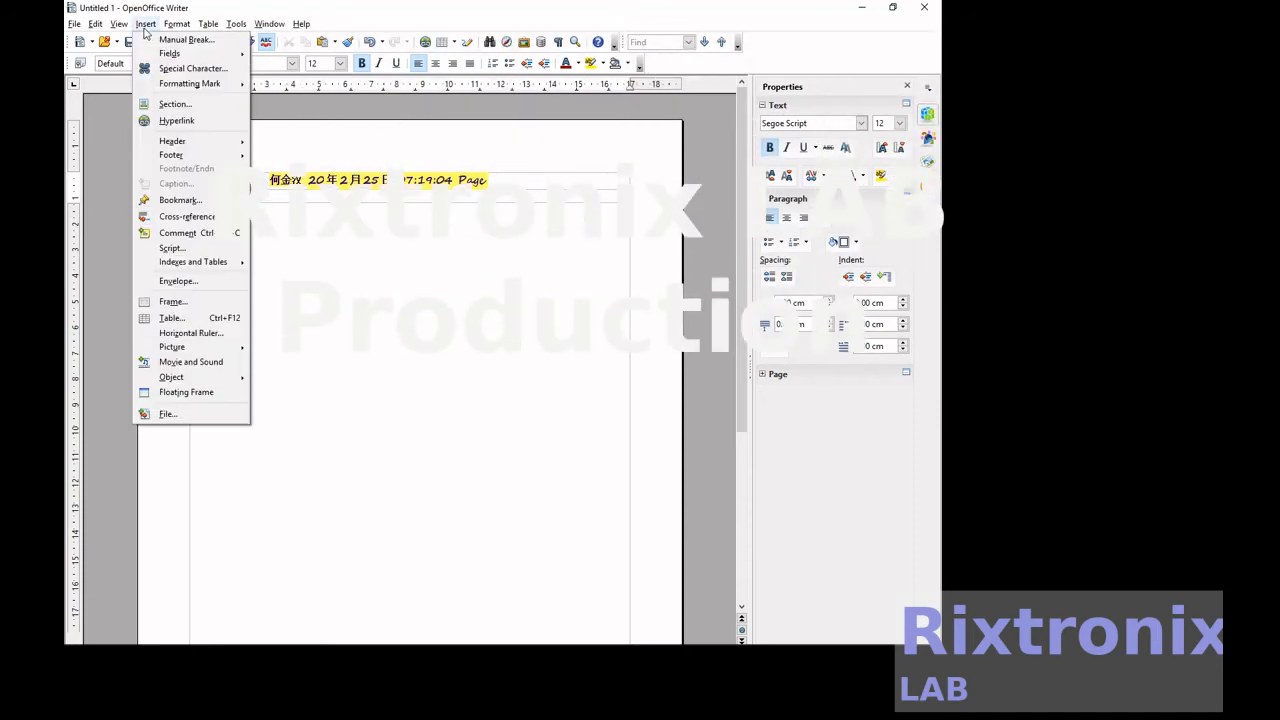
mouse_move(166, 53)
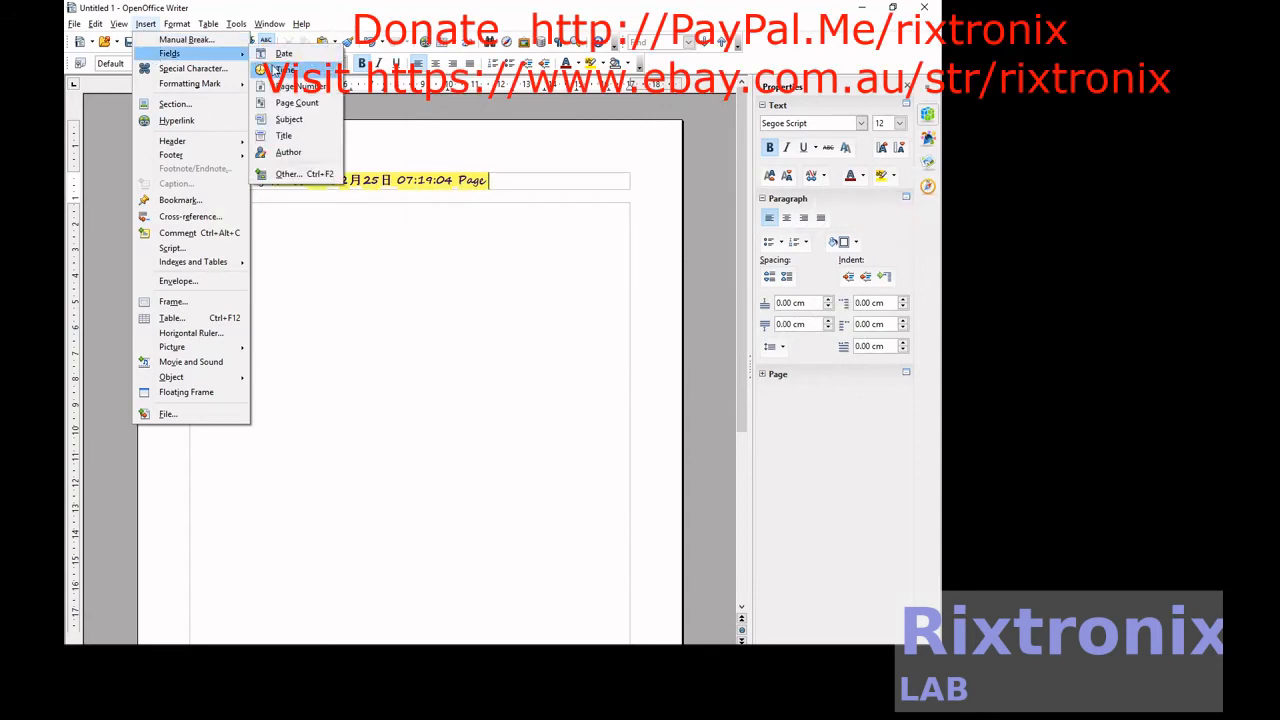
click(283, 87)
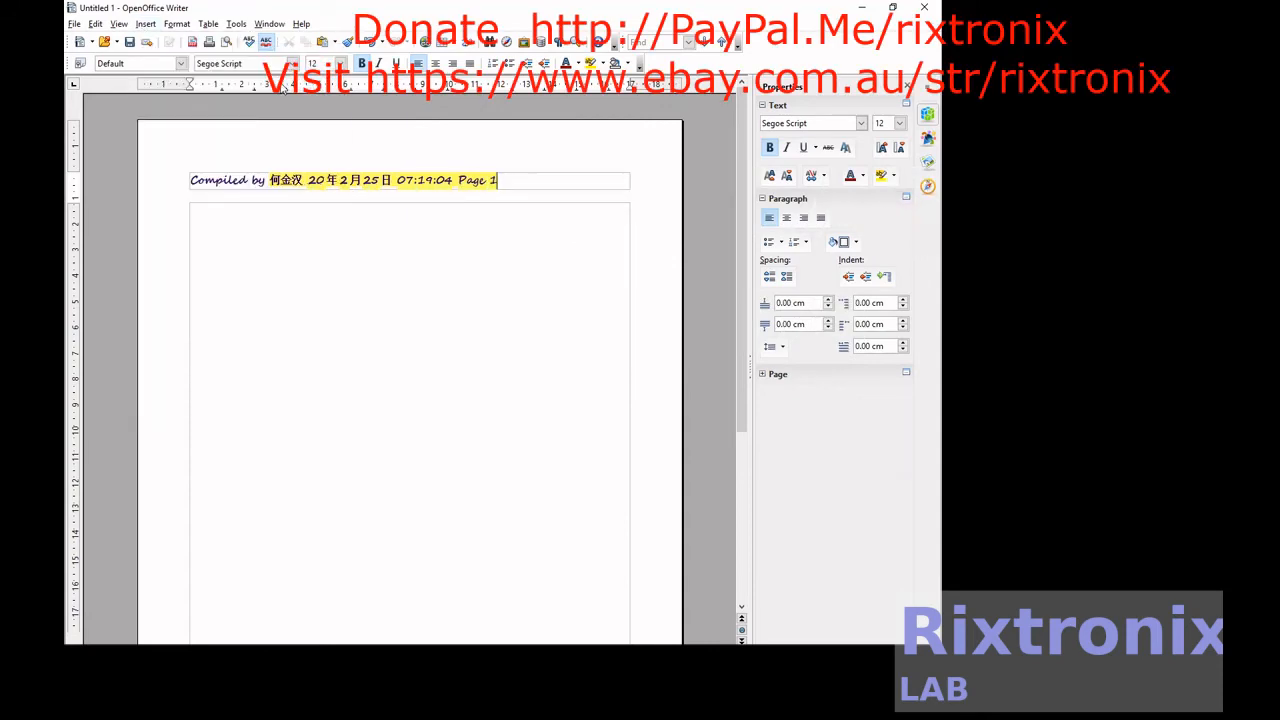
text(of)
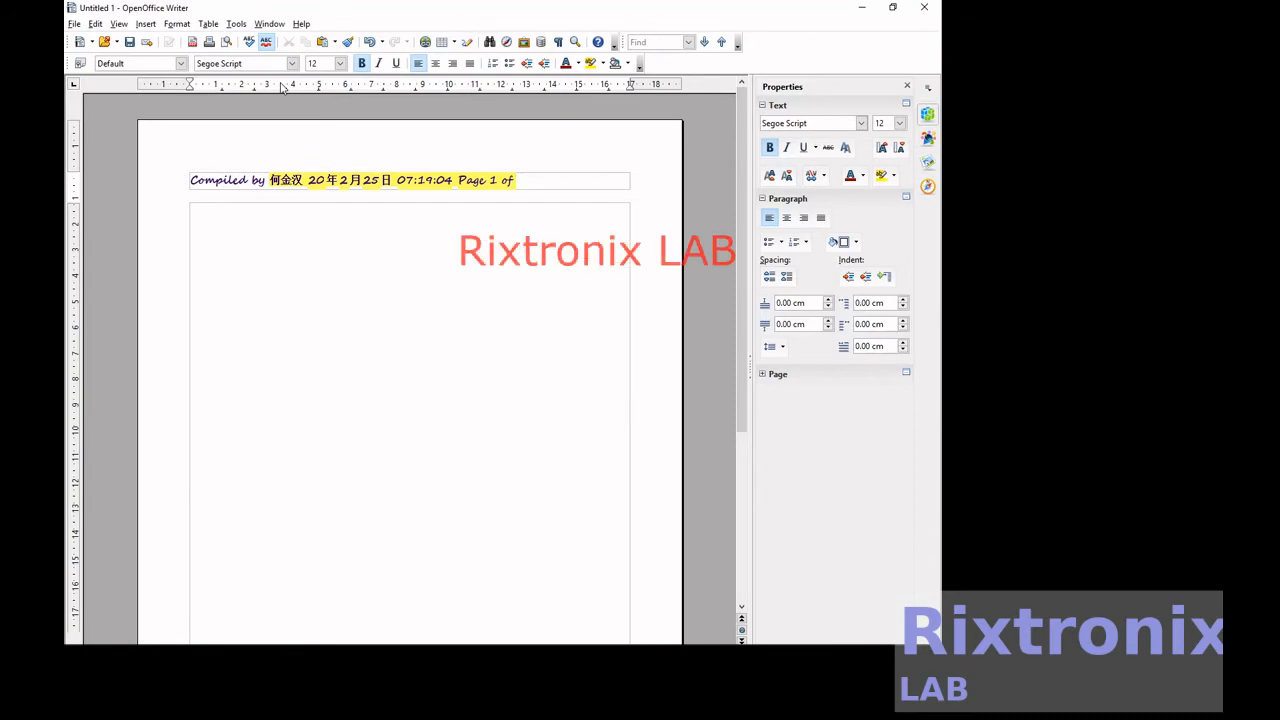
click(145, 24)
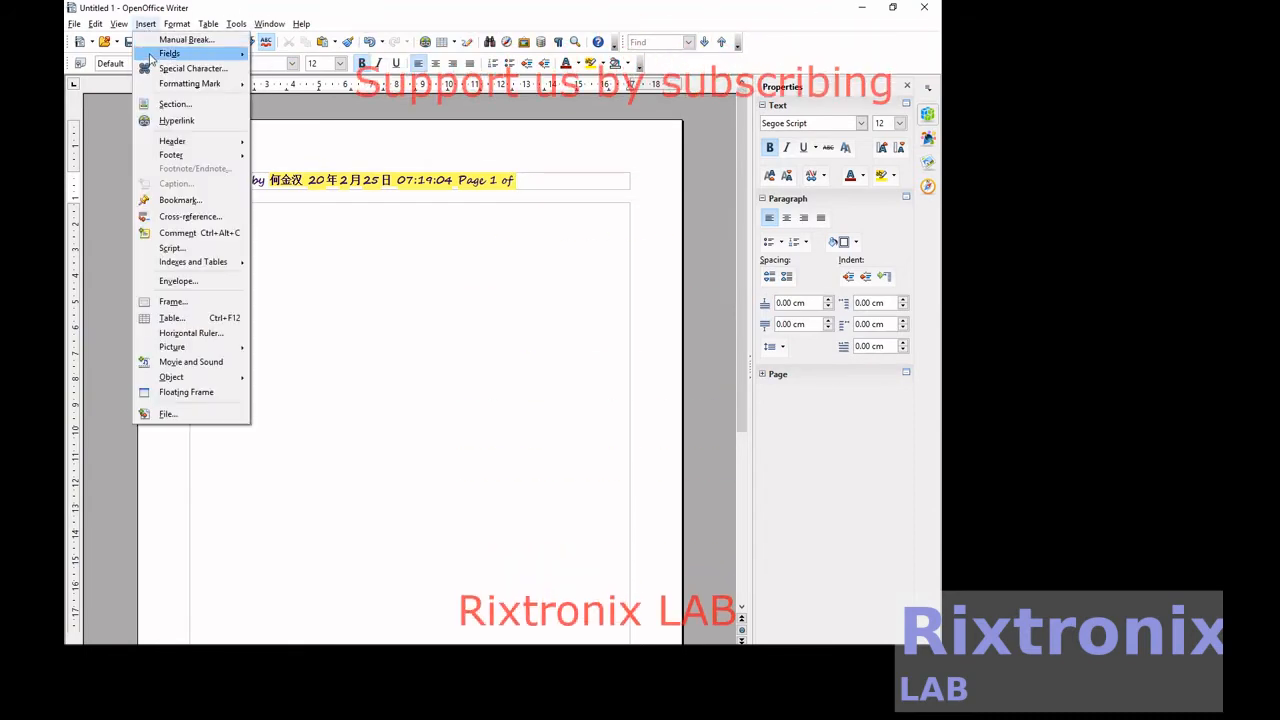
mouse_move(175, 53)
click(297, 102)
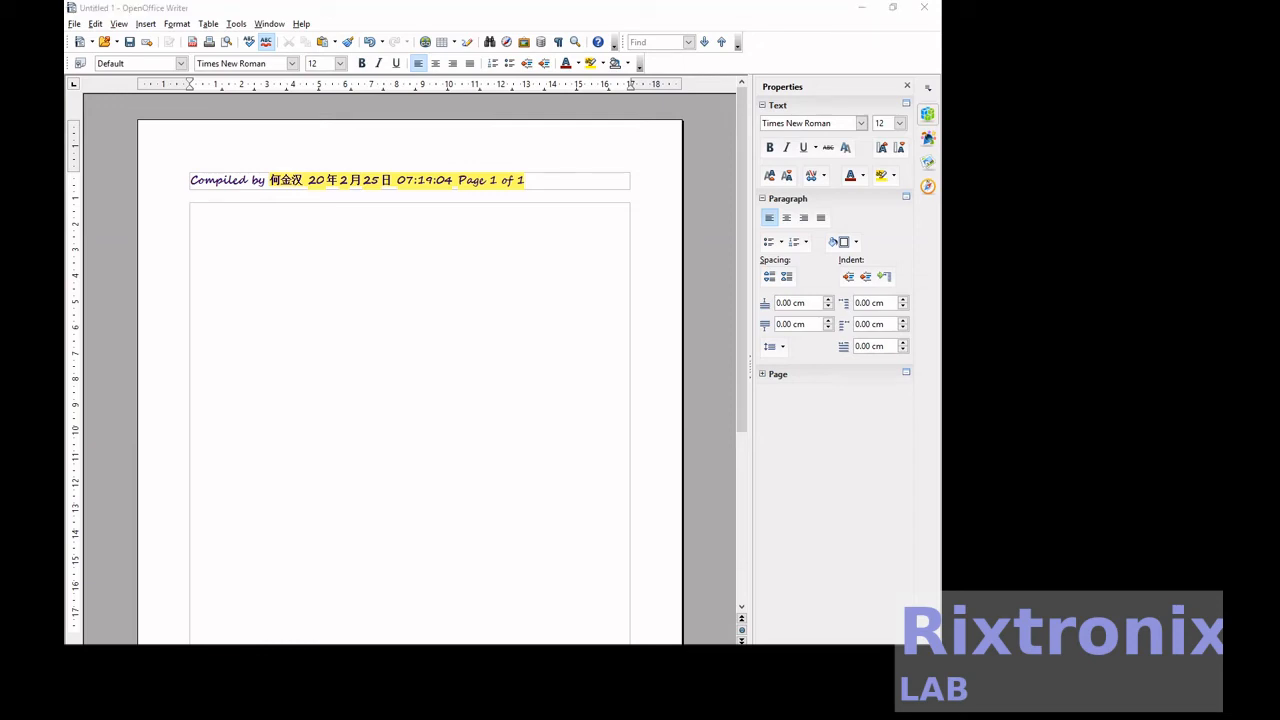
Paste the copied Psalm 23 text into the document body
click(267, 239)
key(ctrl+v)
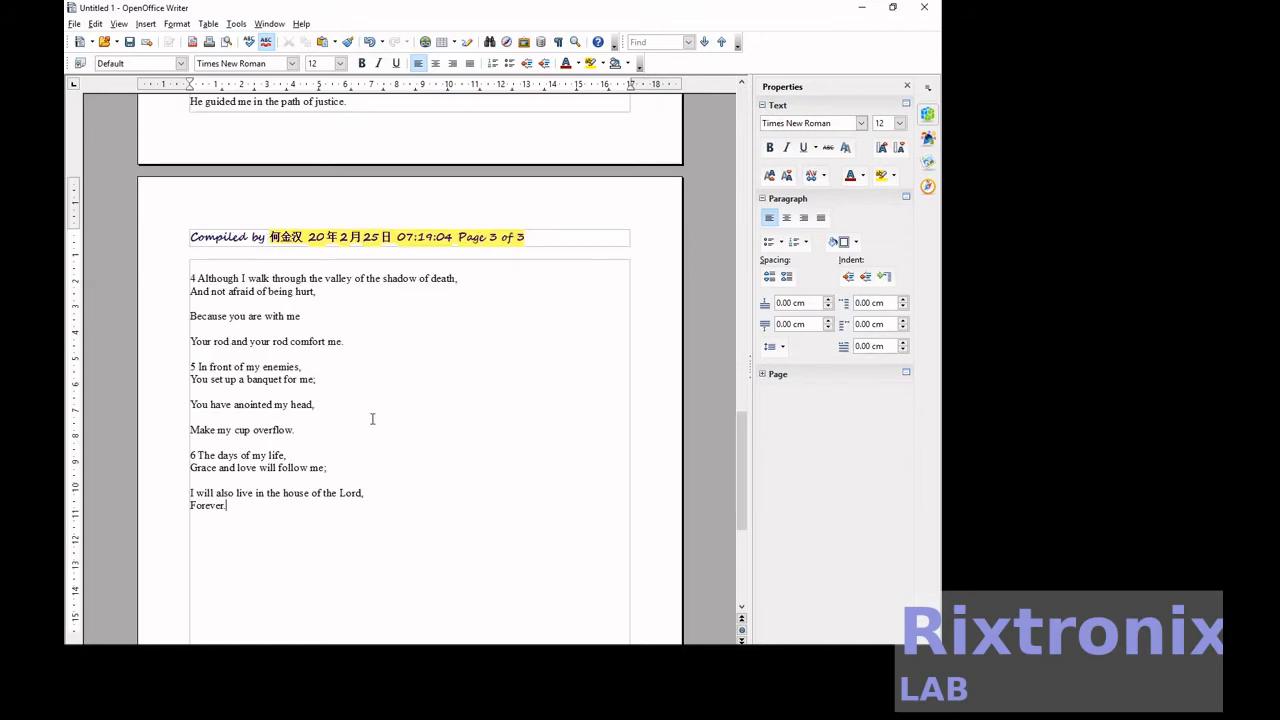
Save the document in Documents as "诗篇 23 简体 中文V1", reusing the copied Chinese title line for the file name
scroll(372, 419, up, 20)
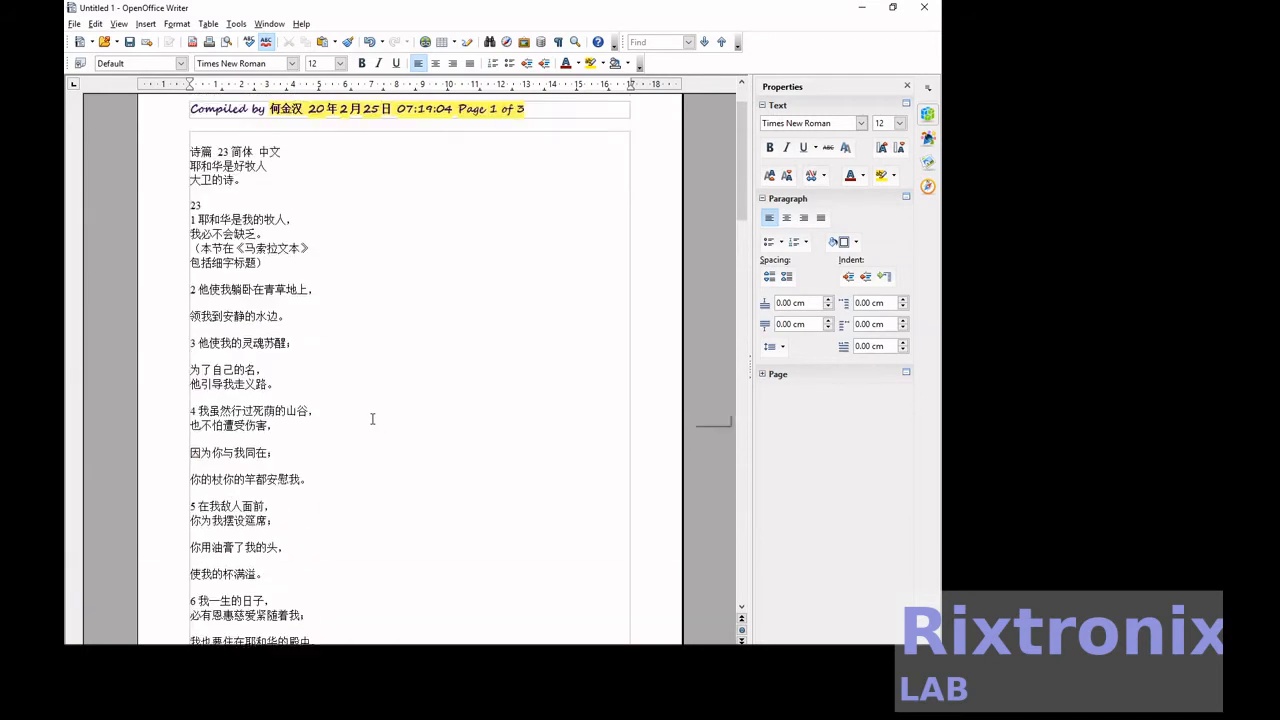
scroll(372, 419, up, 2)
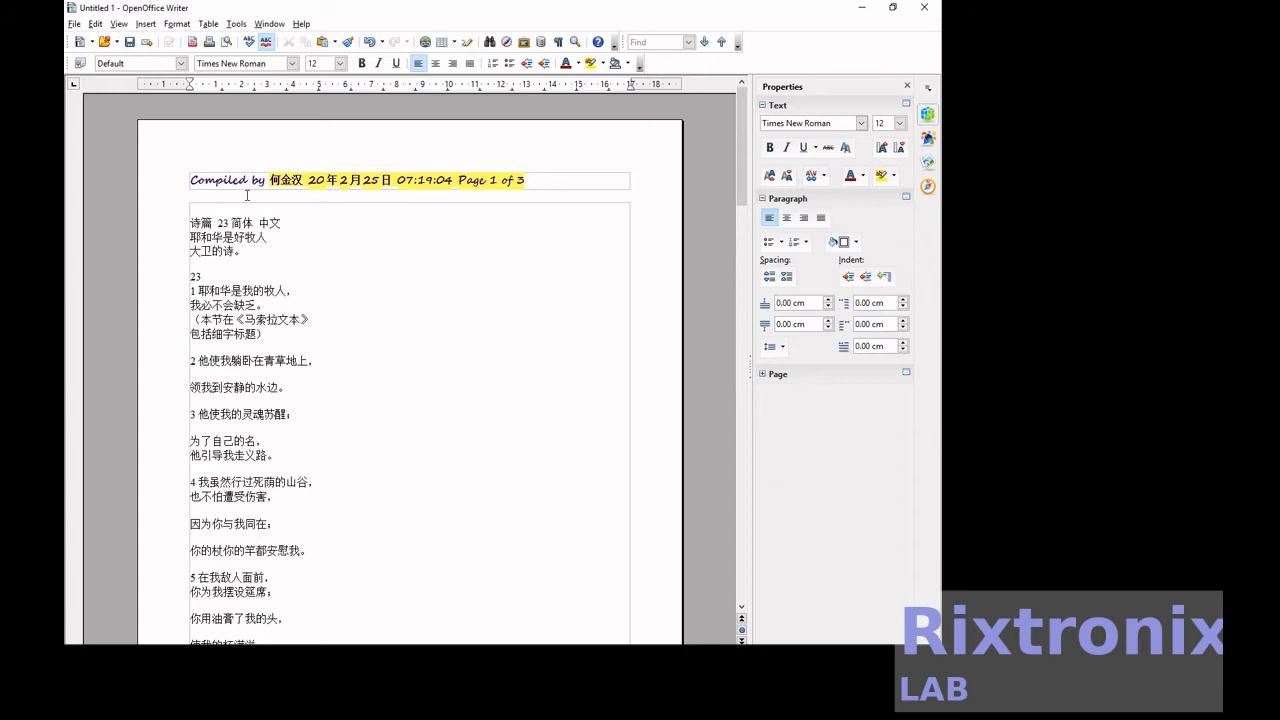
drag(286, 223, 184, 226)
key(ctrl+c)
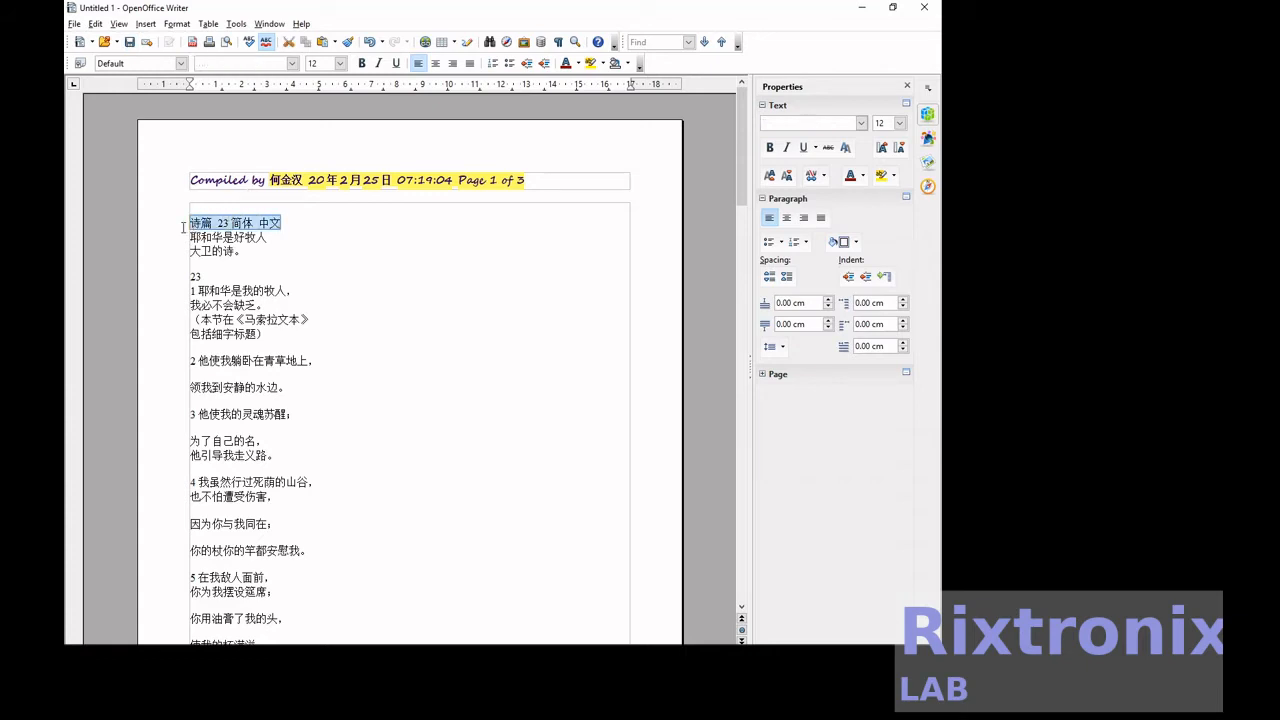
click(128, 46)
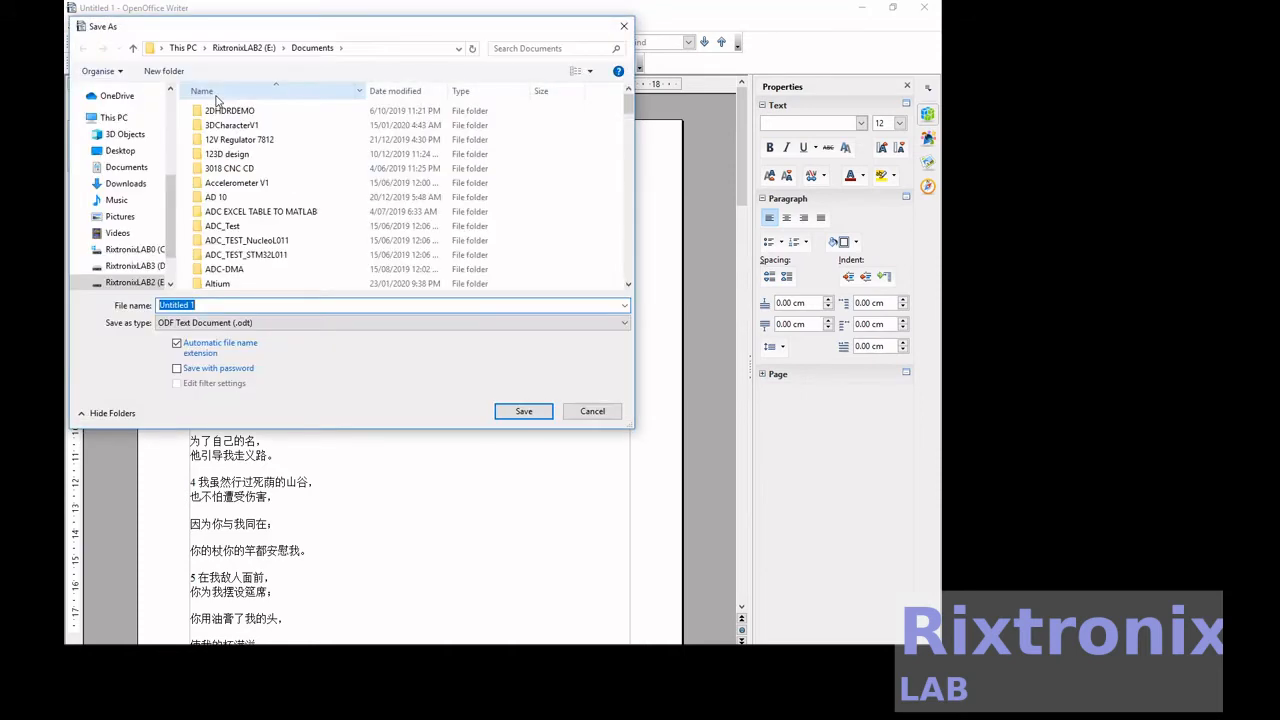
key(ctrl+v)
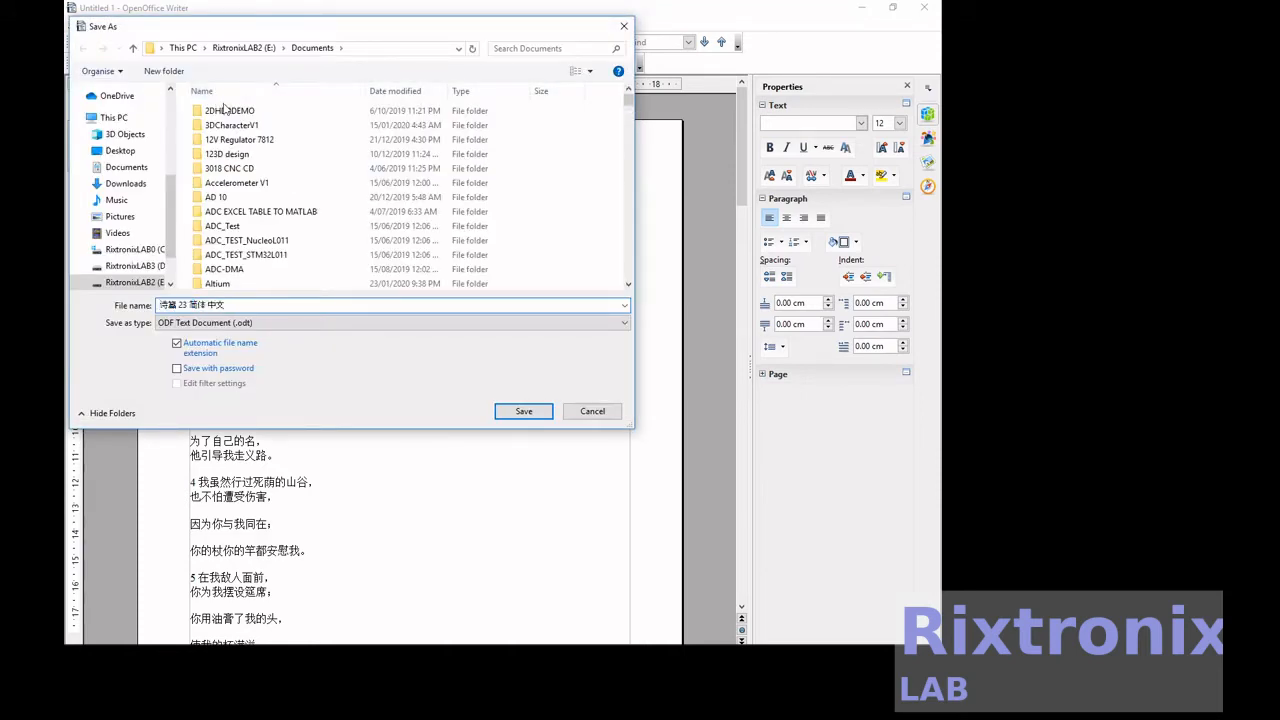
text(V1)
key(Return)
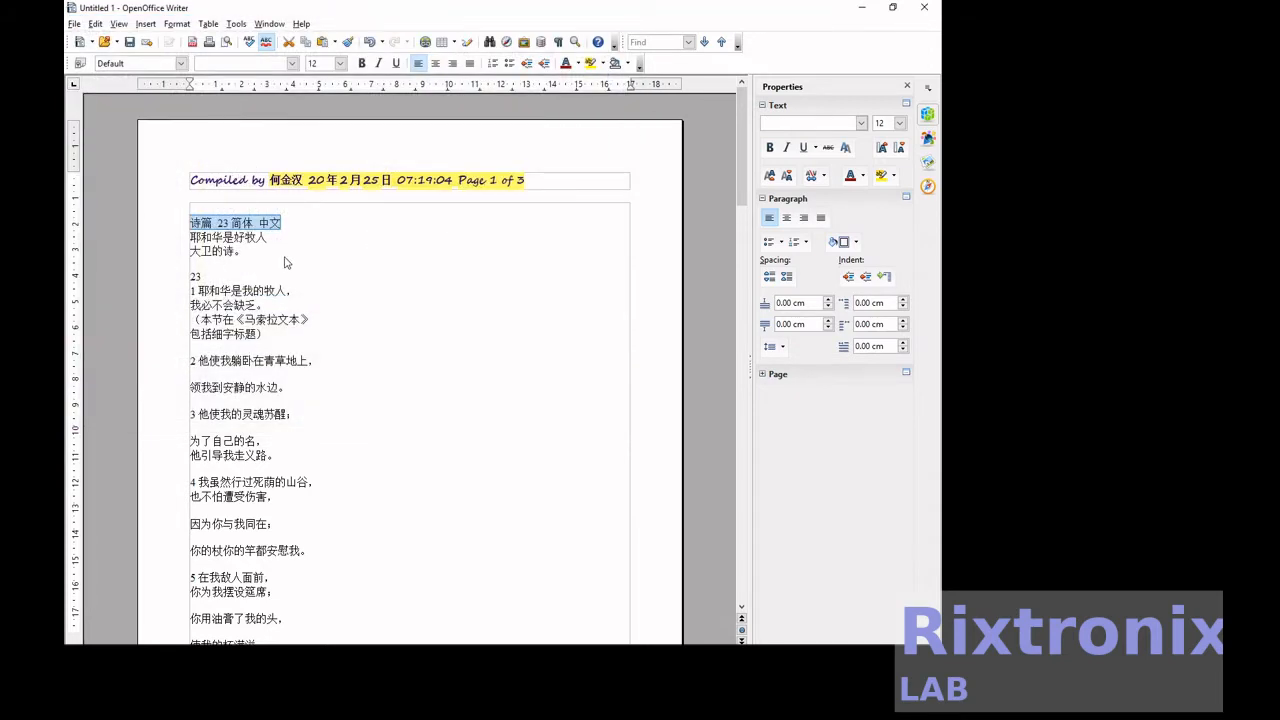
Format the whole Chinese section, from its title to verse 6, as 14 pt bold red text
click(296, 276)
click(212, 222)
key(shift+Down)
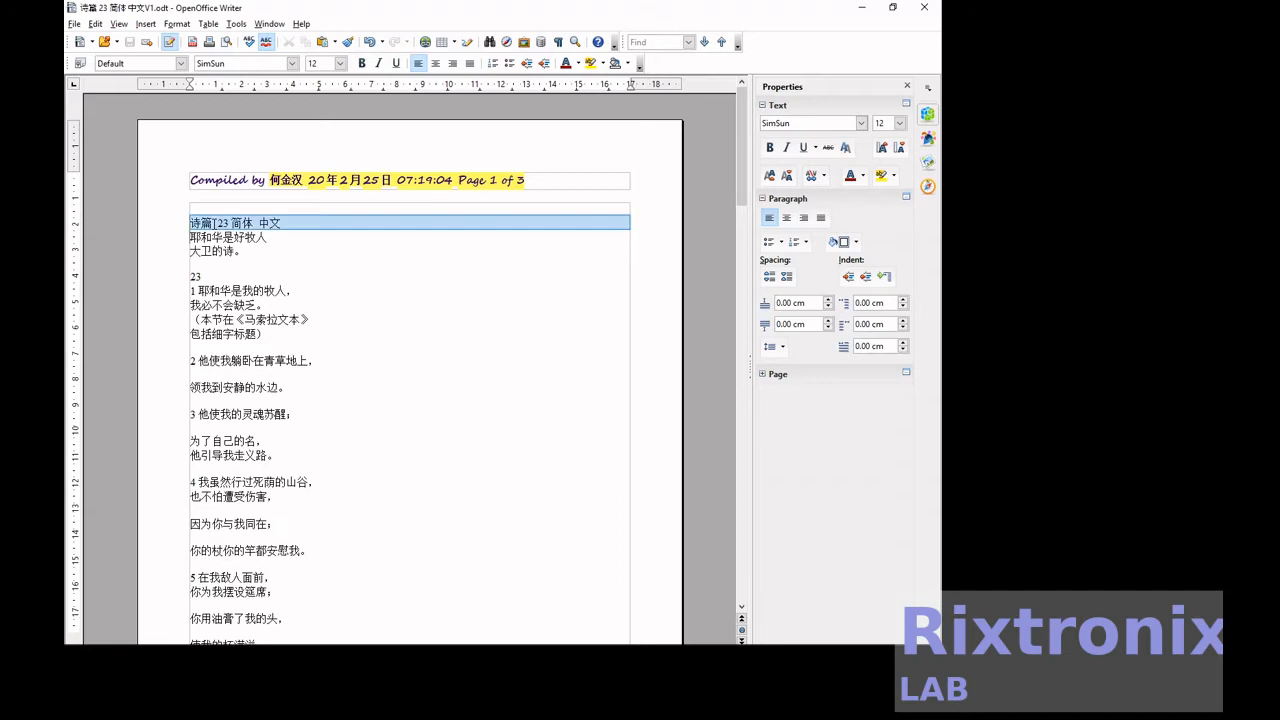
key(shift+Page_Down)
key(shift+Down)
key(shift+Down)
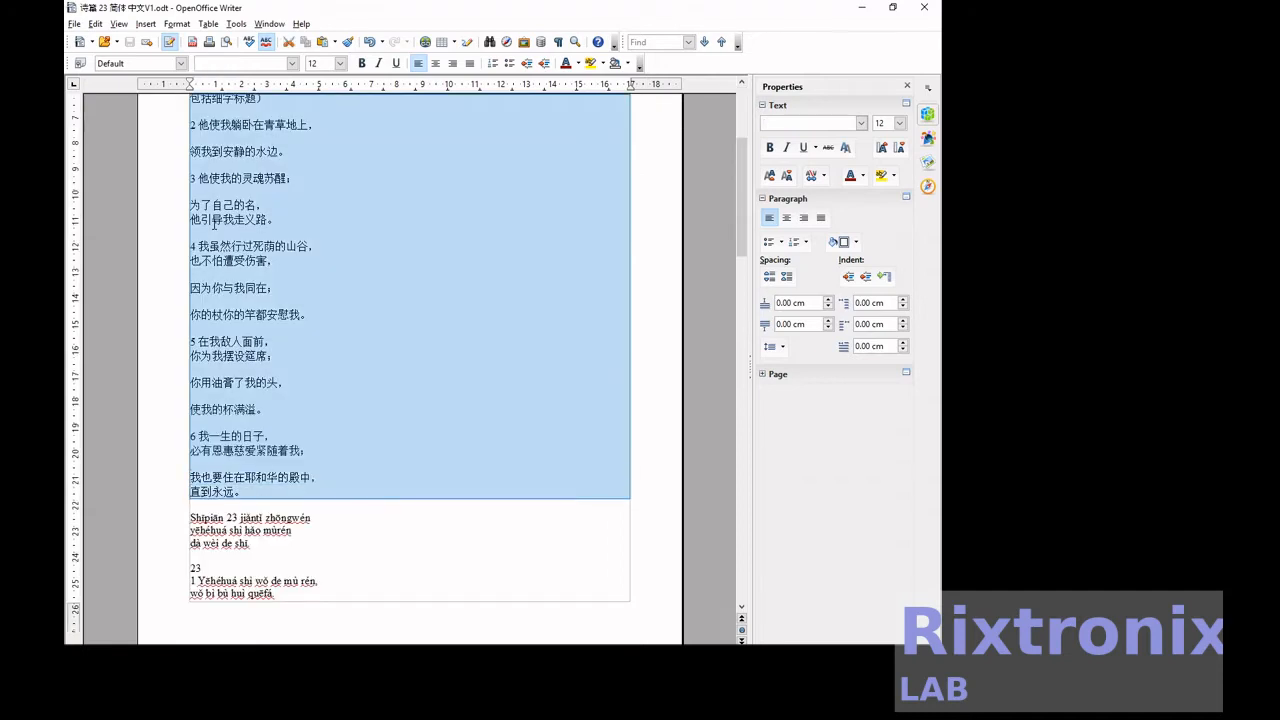
click(340, 64)
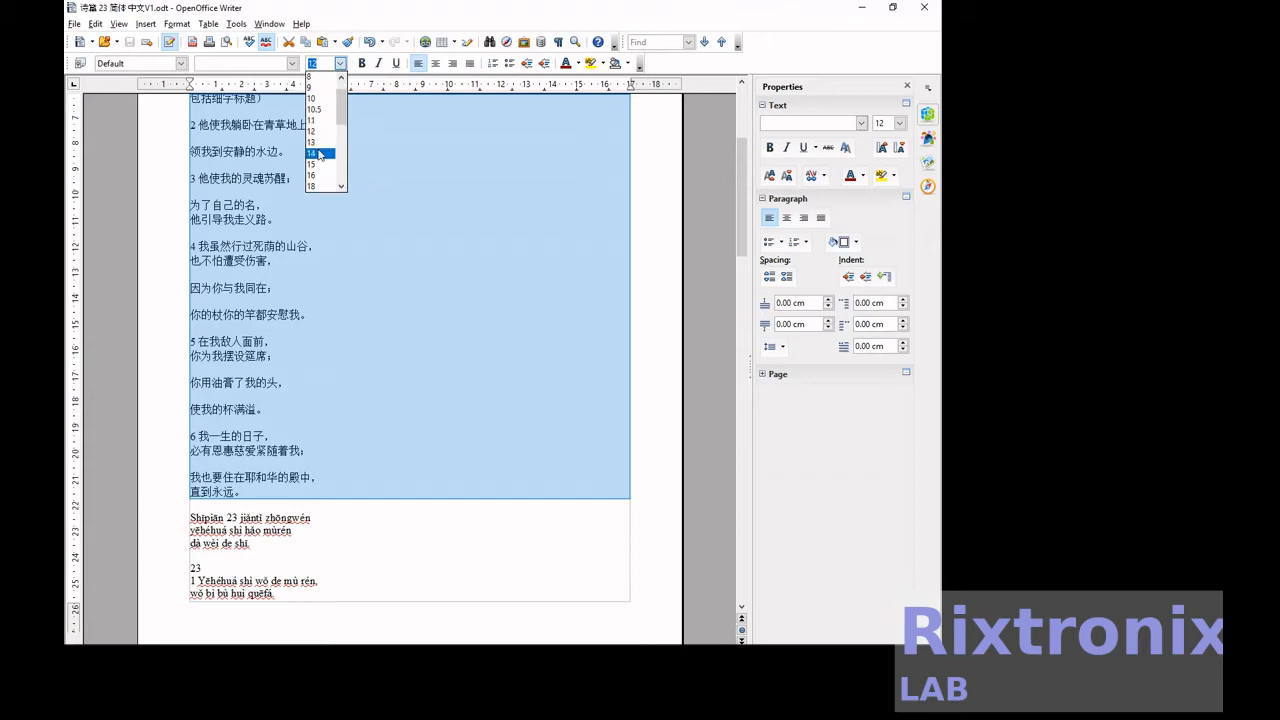
click(318, 153)
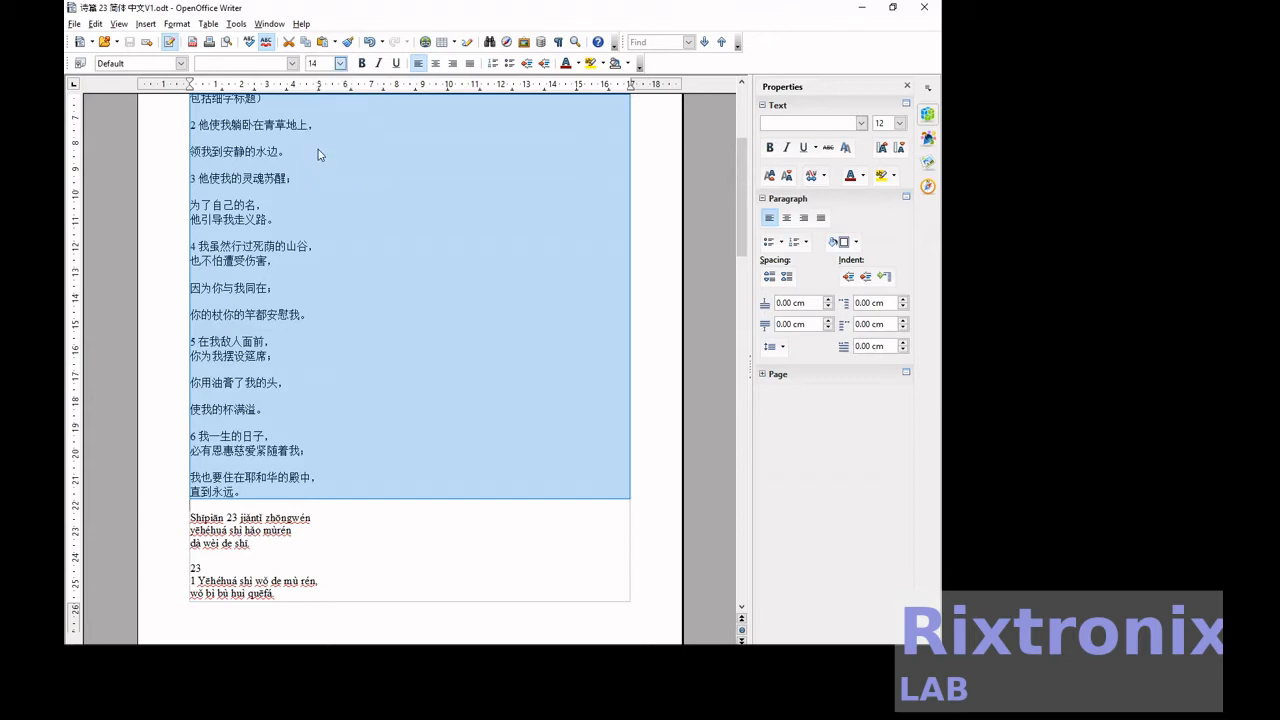
click(363, 63)
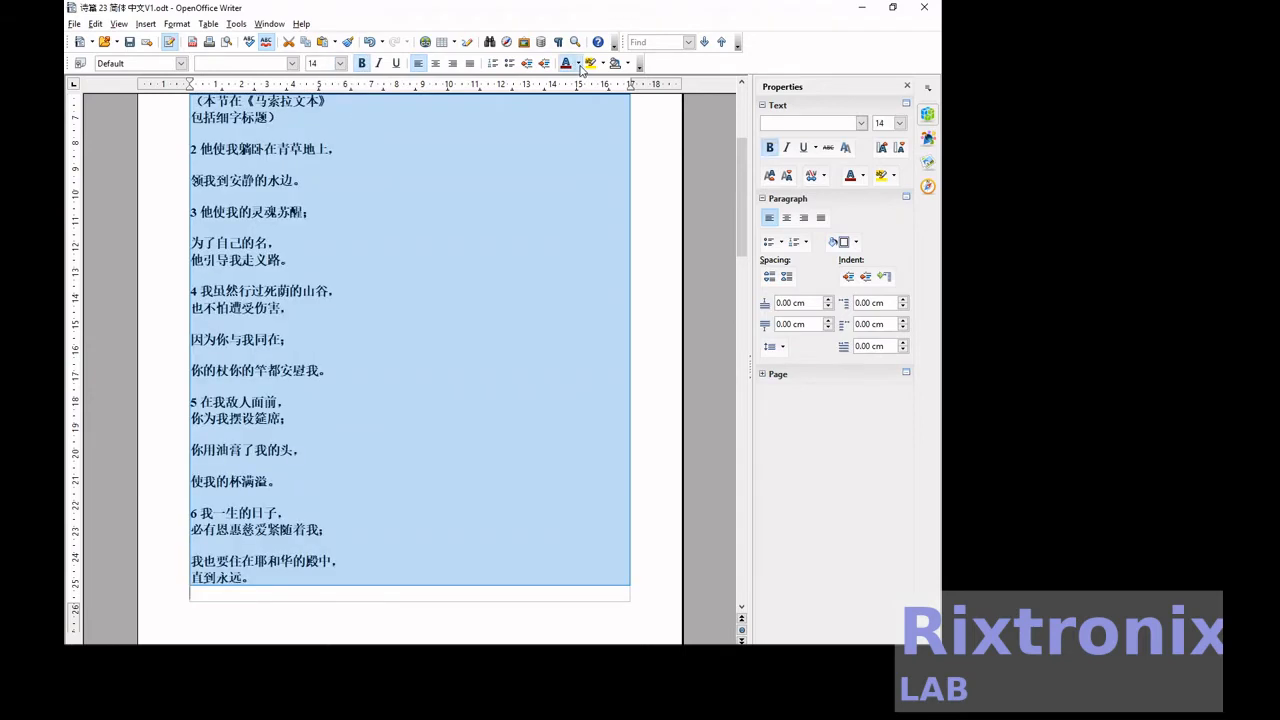
click(579, 65)
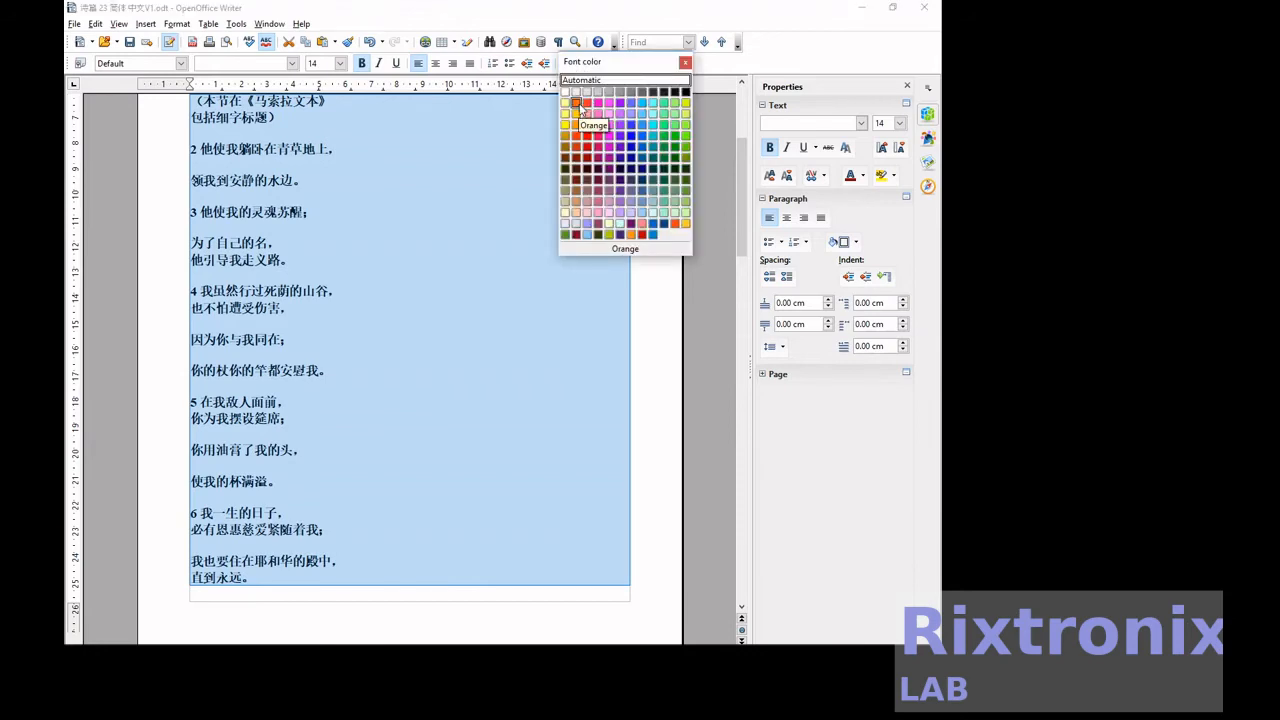
click(589, 104)
Place the cursor in the title line of the pinyin section on page 2
scroll(491, 214, down, 7)
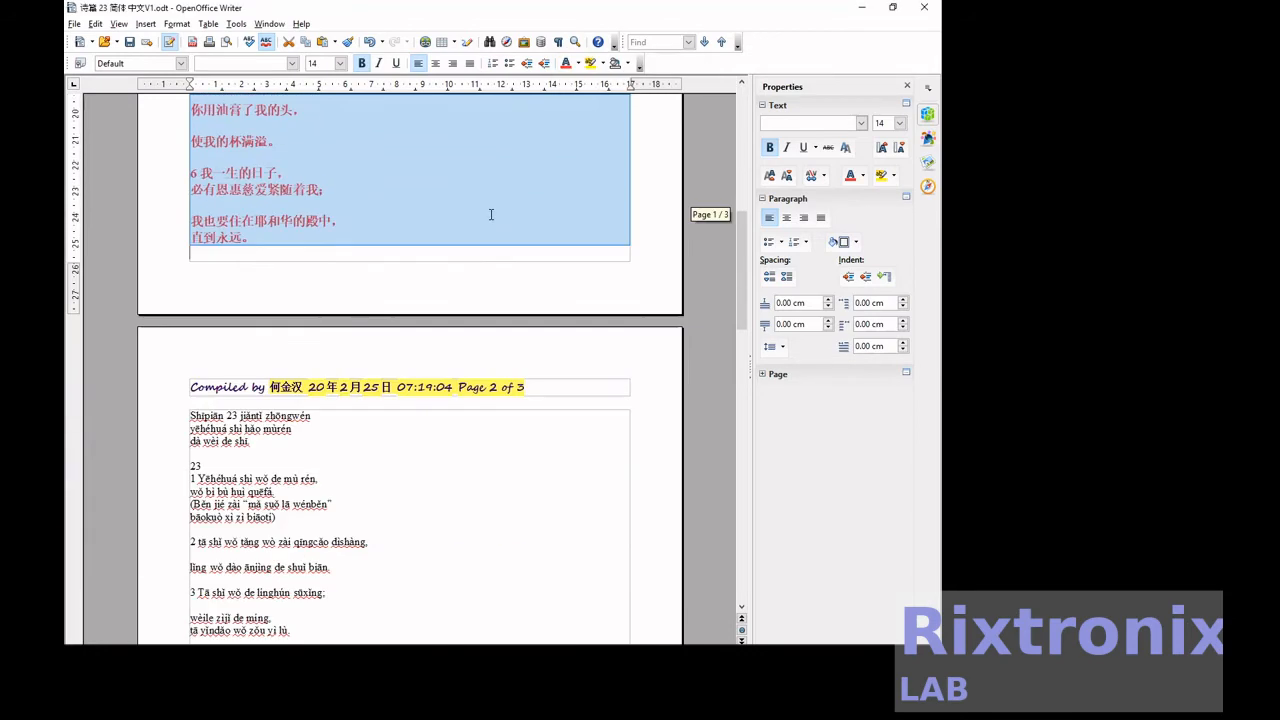
click(409, 429)
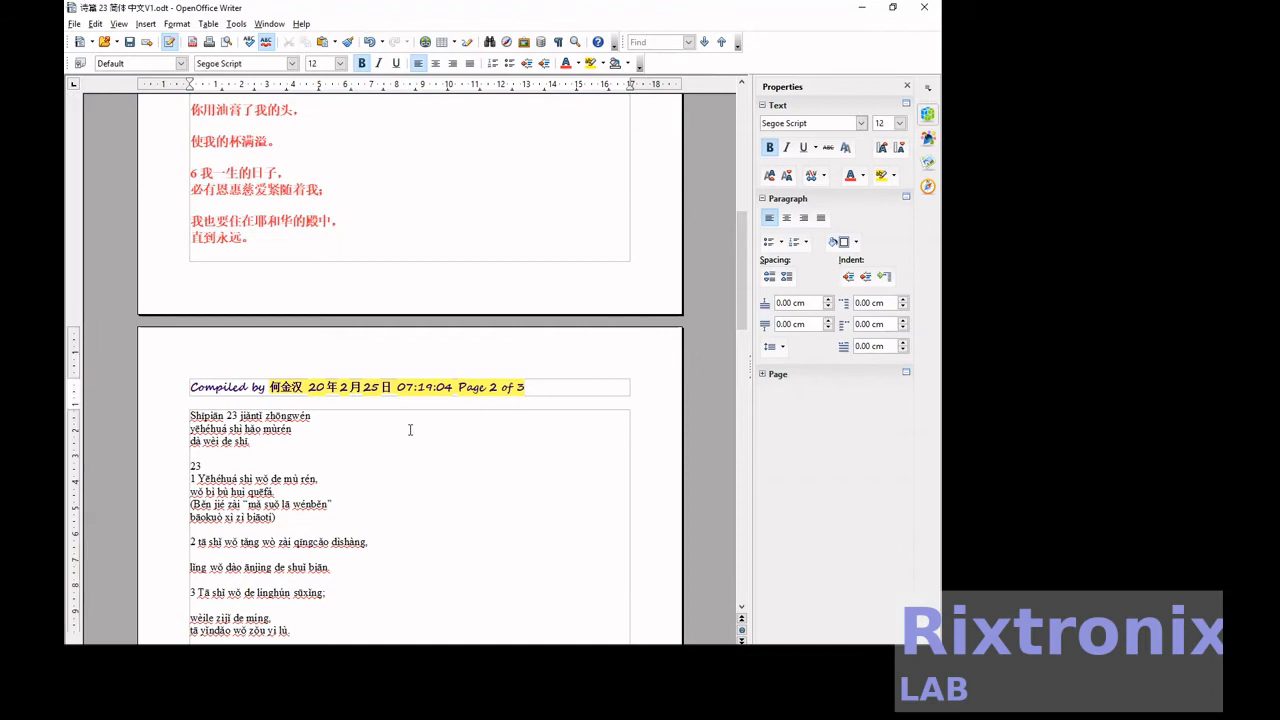
click(276, 416)
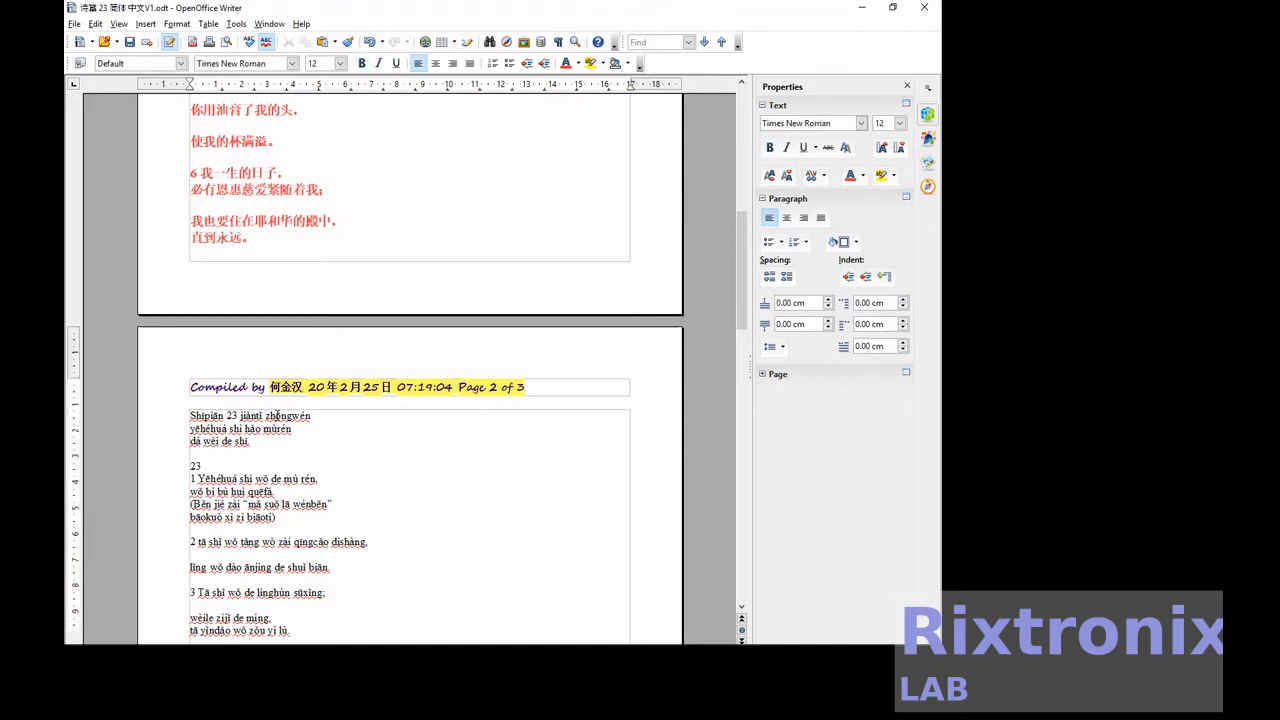
key(shift+Page_Down)
key(shift+Page_Down)
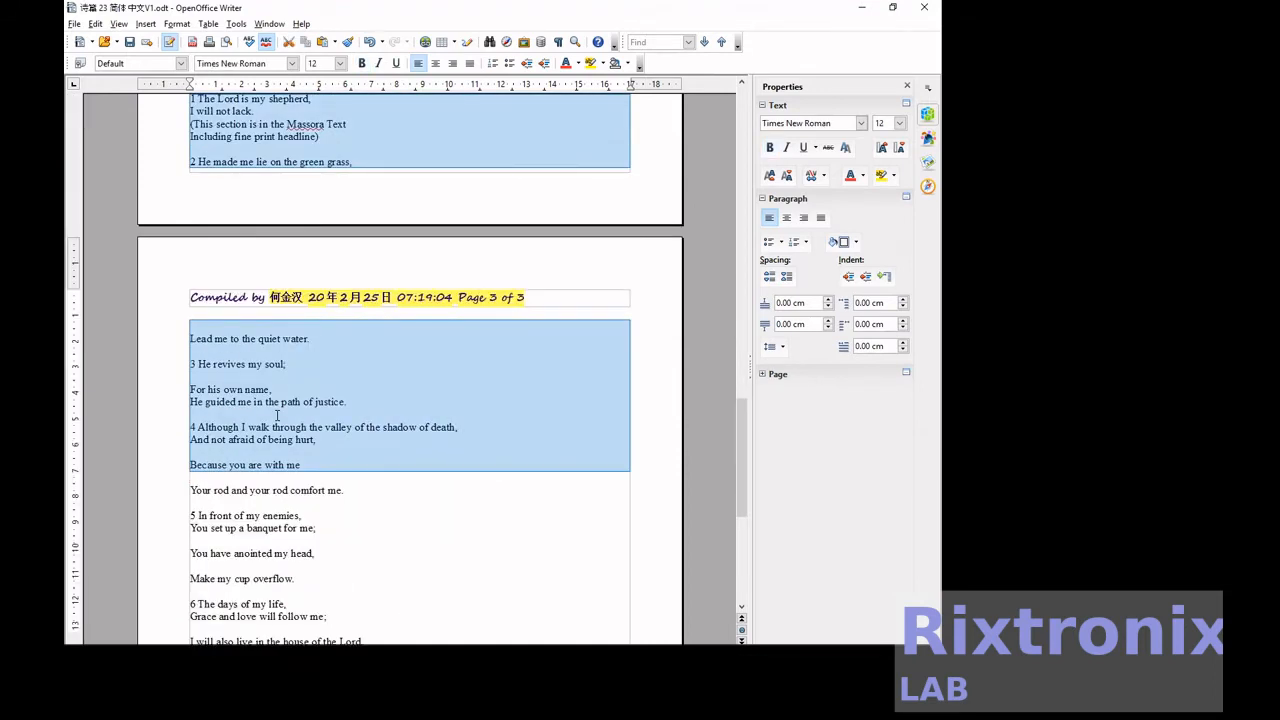
key(Page_Up)
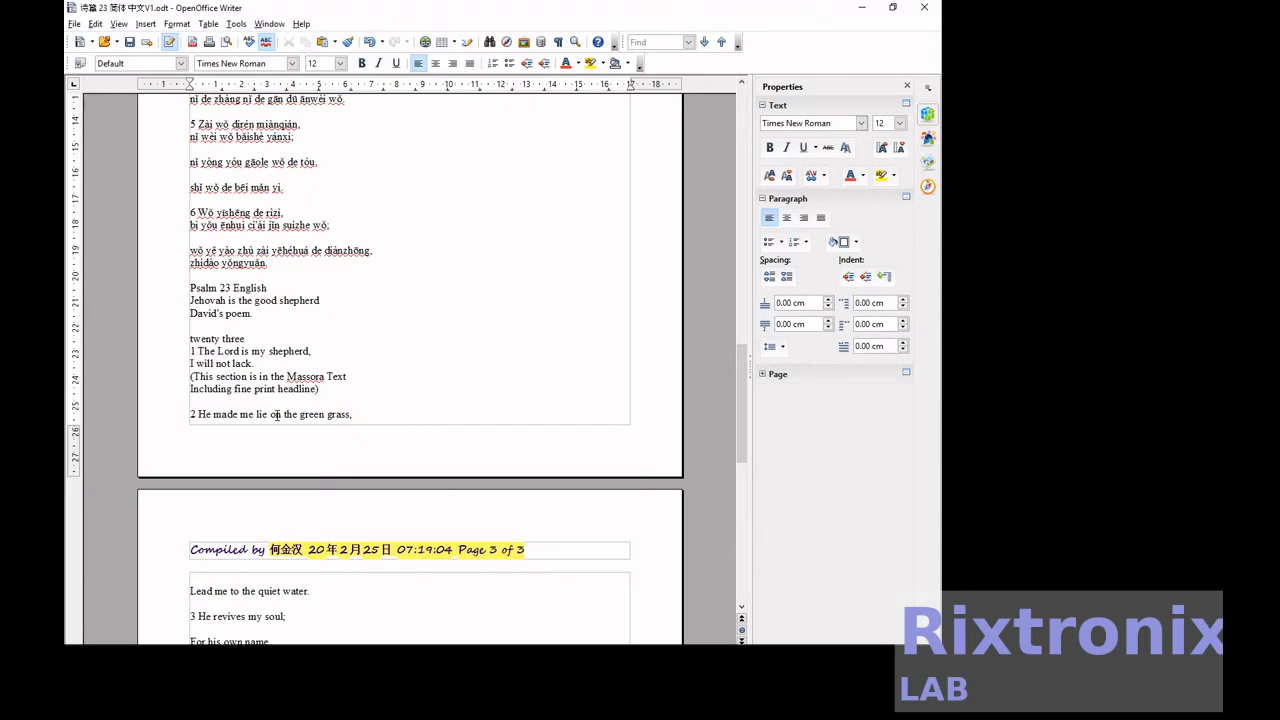
key(Page_Up)
Format the whole pinyin section, from its title to "zhídào yǒngyuǎn", as 14 pt bold blue text
key(shift+Down)
key(shift+Down)
key(shift+Down)
key(shift+Down)
key(shift+Down)
key(shift+Down)
key(shift+Down)
key(shift+Down)
key(shift+Down)
key(shift+Down)
key(shift+Down)
key(shift+Down)
key(shift+Down)
key(shift+Down)
key(shift+Down)
key(shift+Down)
key(shift+Down)
key(shift+Down)
key(shift+Down)
key(shift+Down)
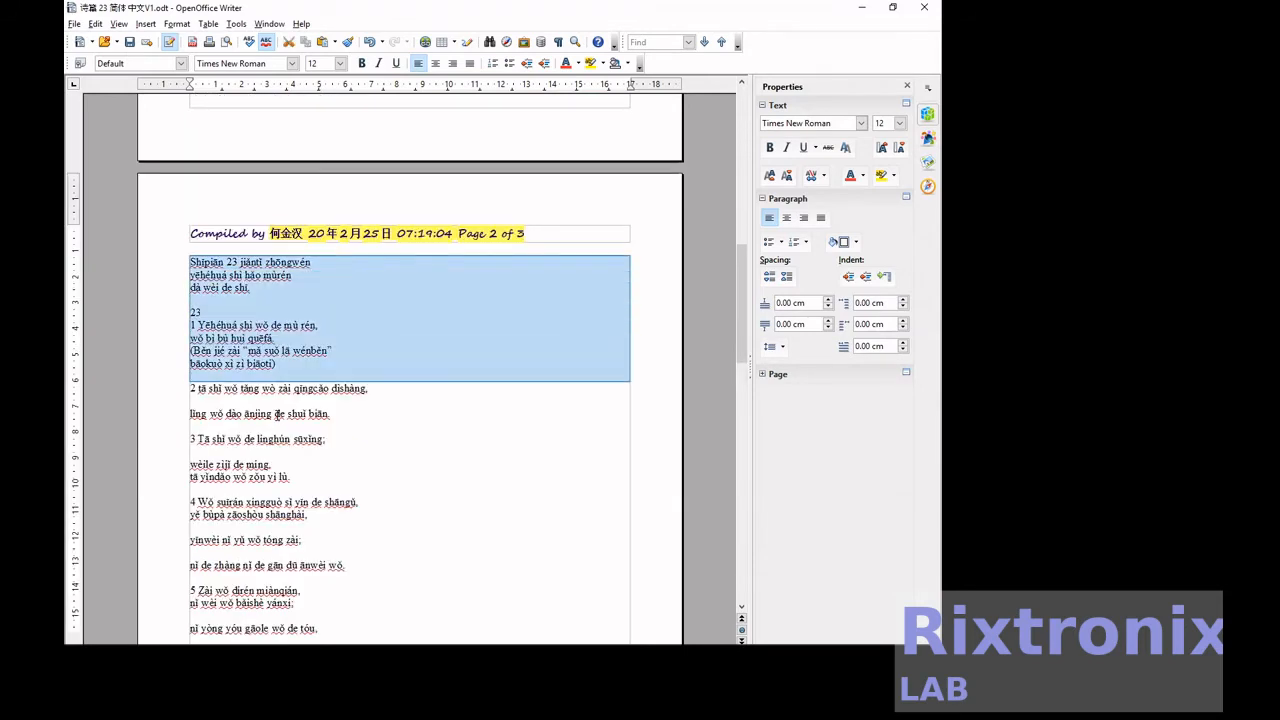
key(shift+Up)
key(shift+Up)
key(shift+Up)
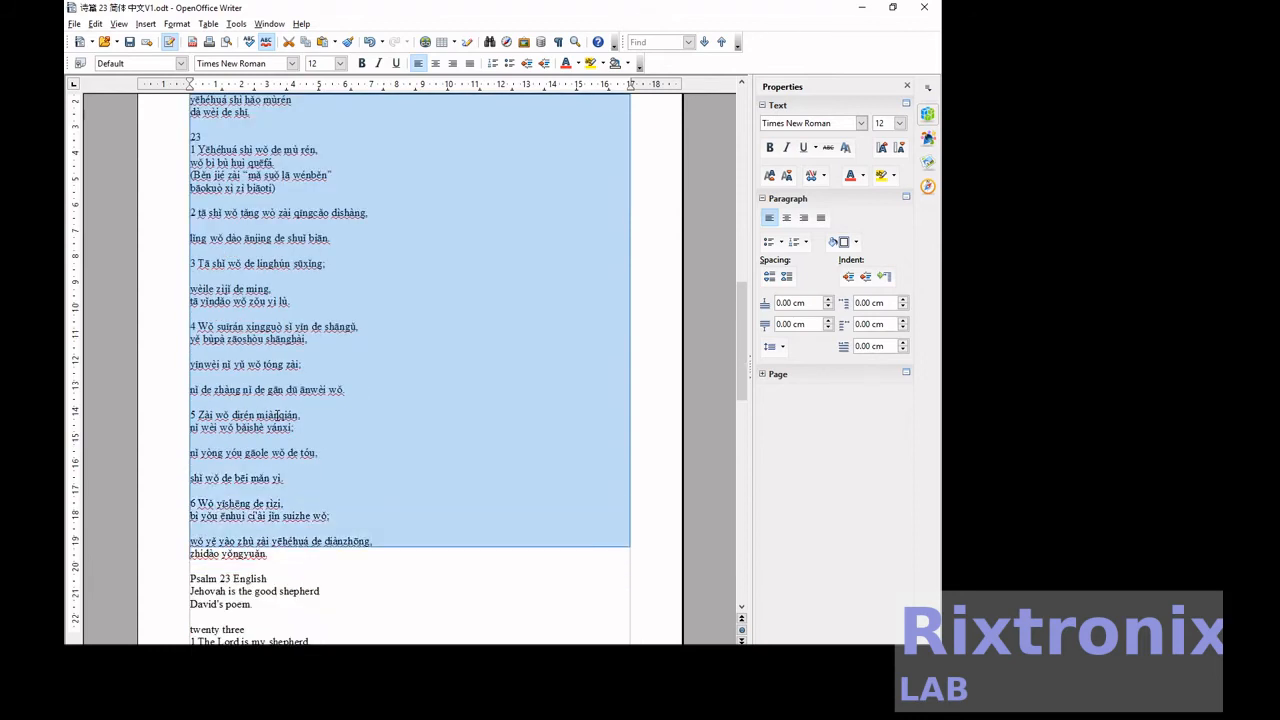
key(shift+Down)
key(shift+Down)
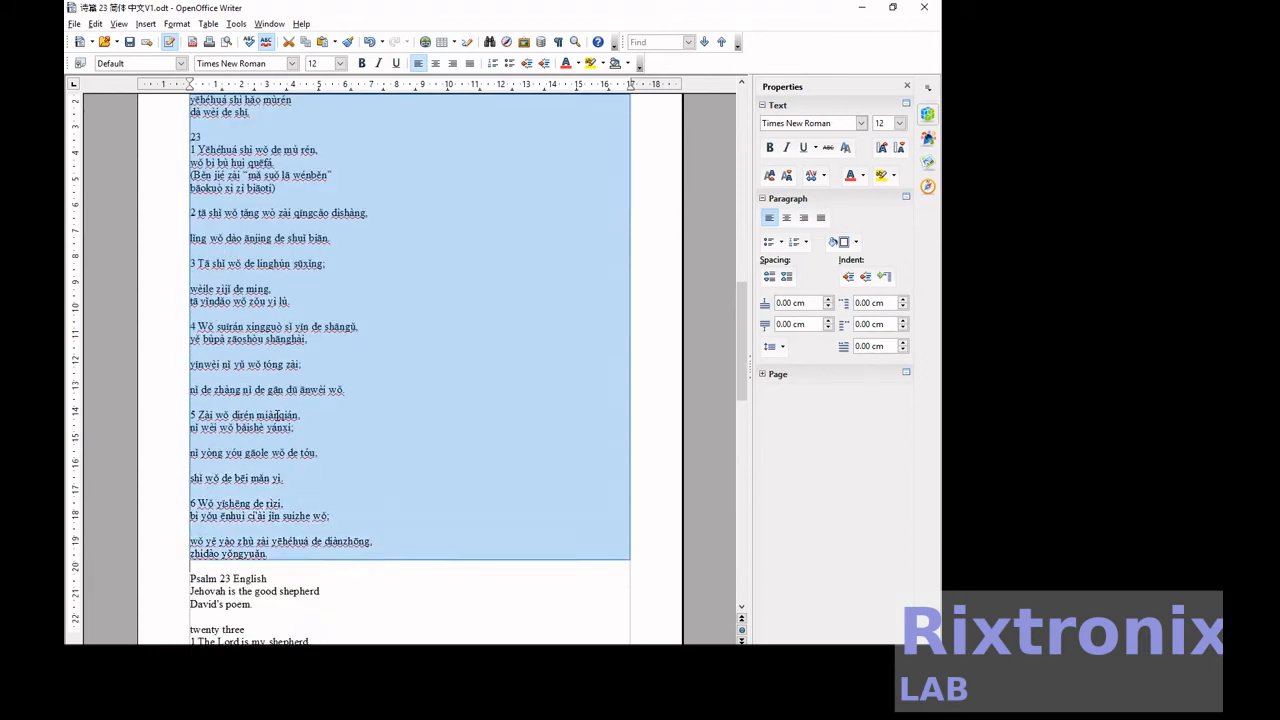
click(340, 63)
click(320, 156)
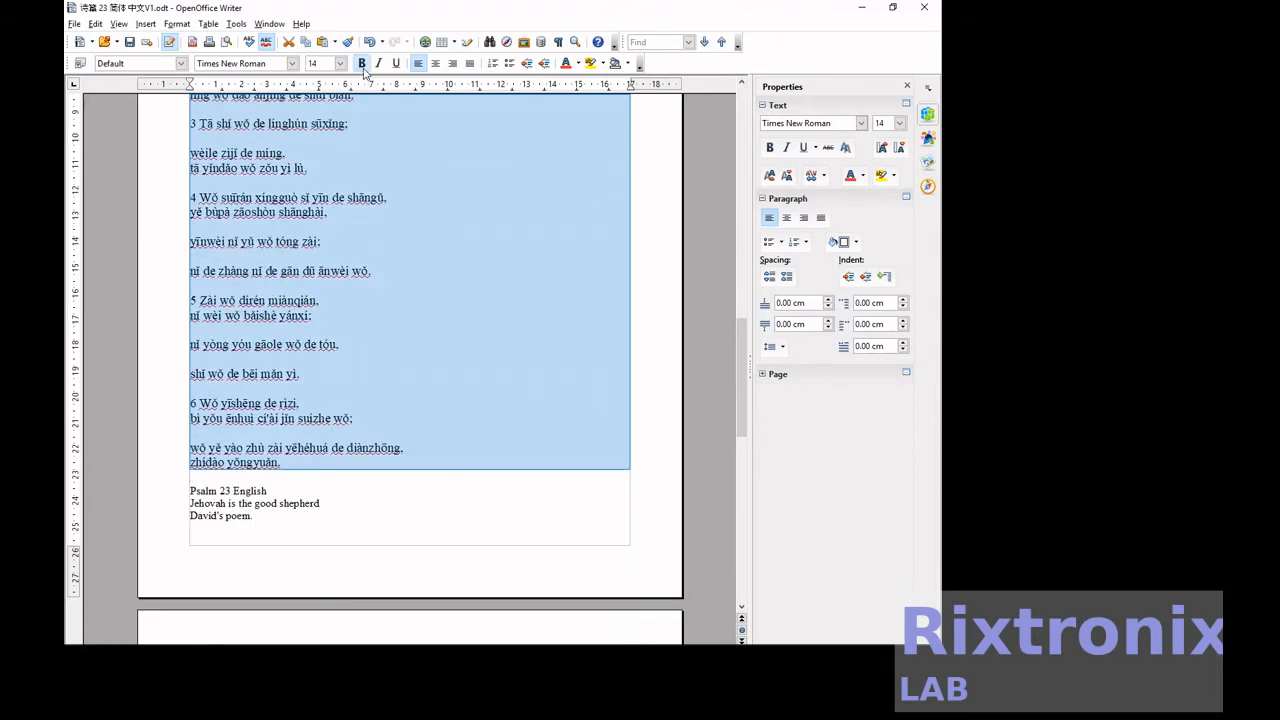
click(362, 63)
click(578, 63)
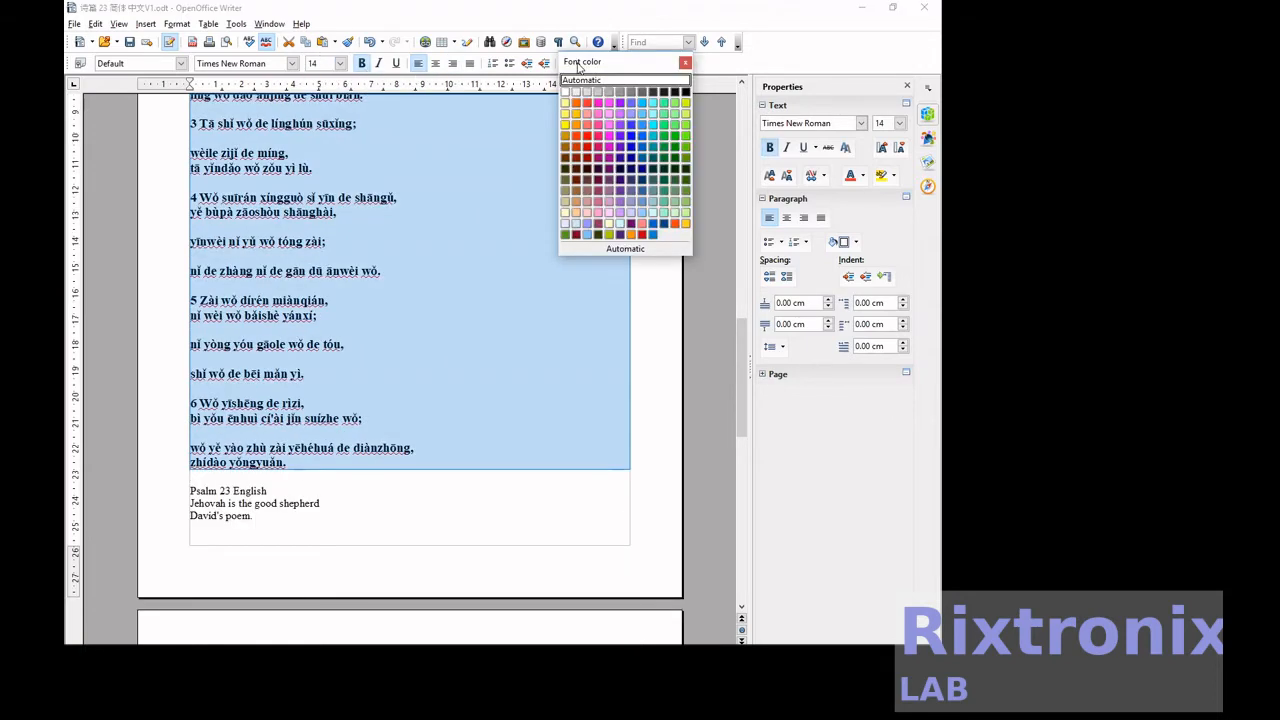
click(622, 130)
Insert blank lines above "Psalm 23 English" so that the English section starts on page 3
scroll(372, 321, down, 2)
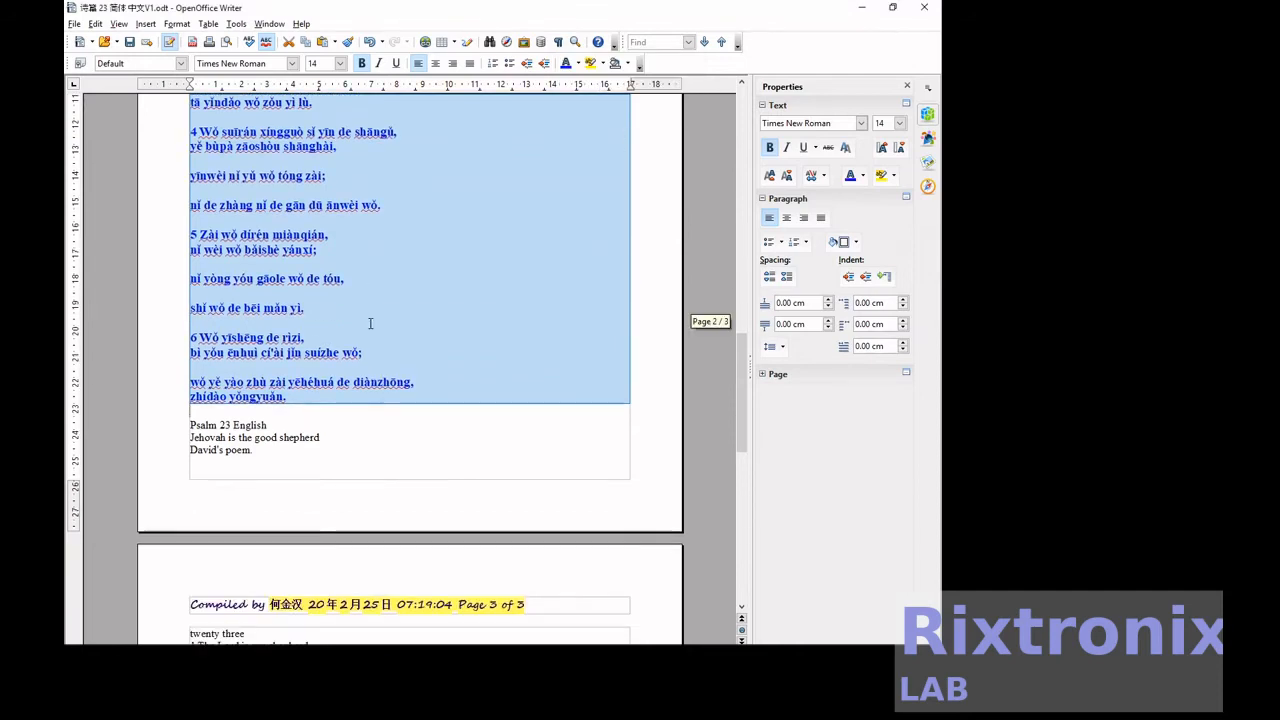
click(259, 418)
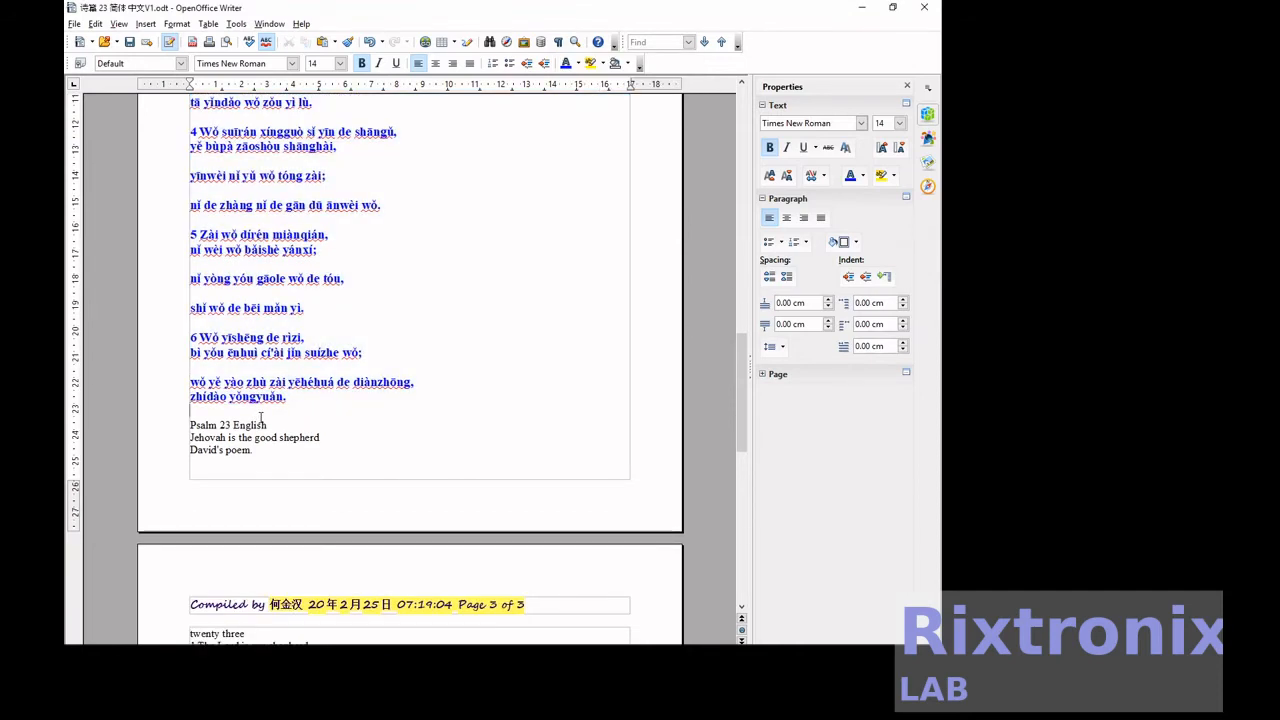
key(Return)
key(Return)
key(Return)
key(Return)
key(Return)
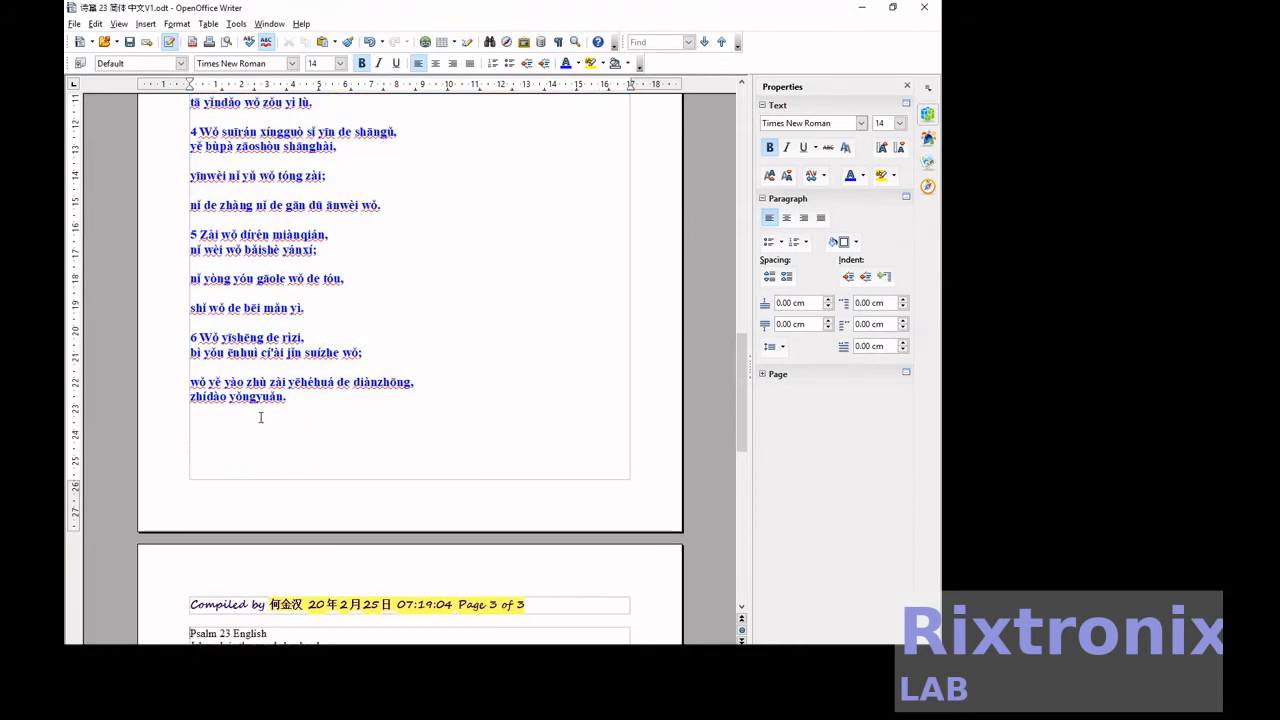
Format the whole English section on page 3, from its title to "Forever.", as 14 pt bold light purple text
scroll(260, 418, down, 3)
key(Down)
key(shift+Page_Down)
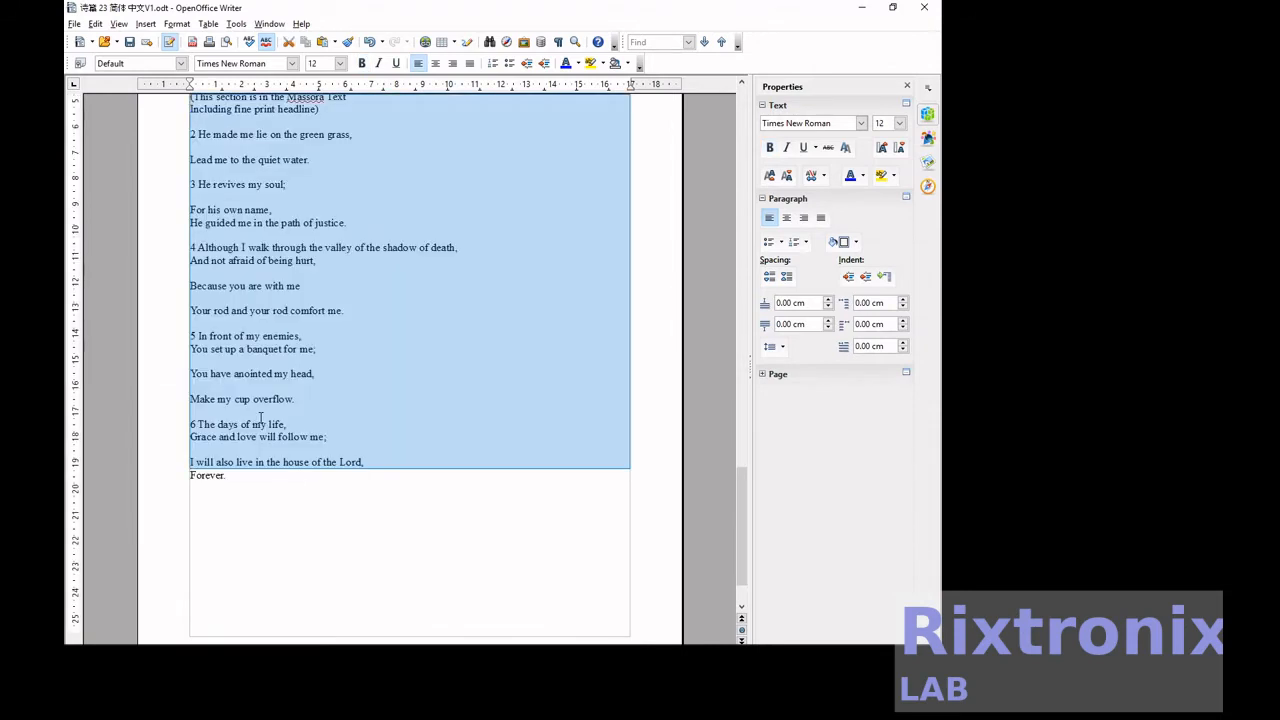
key(shift+End)
click(354, 63)
click(340, 63)
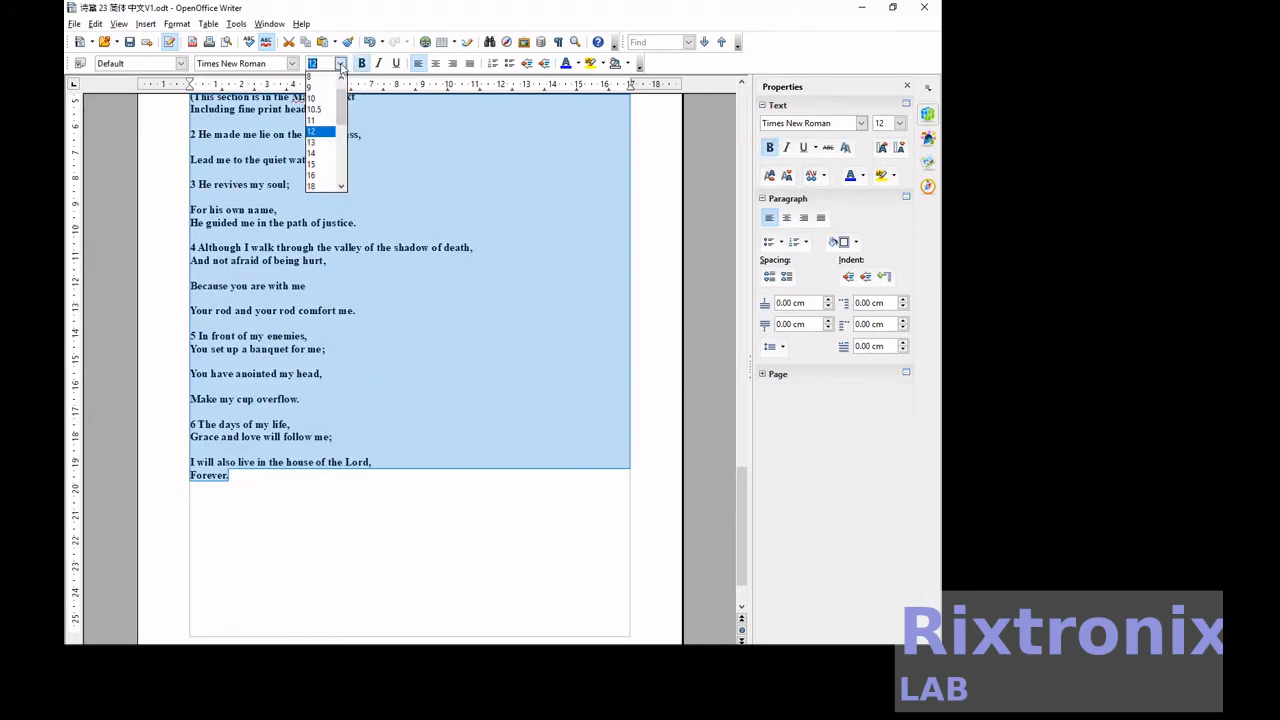
click(320, 157)
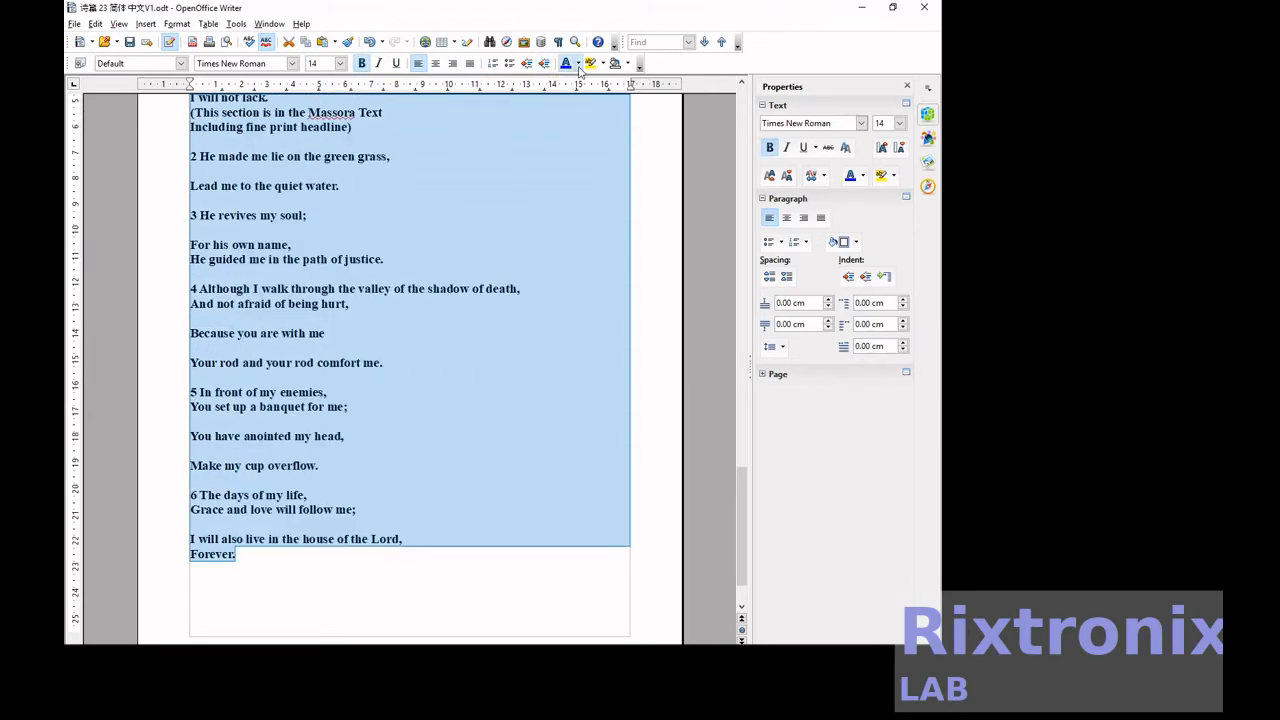
click(578, 63)
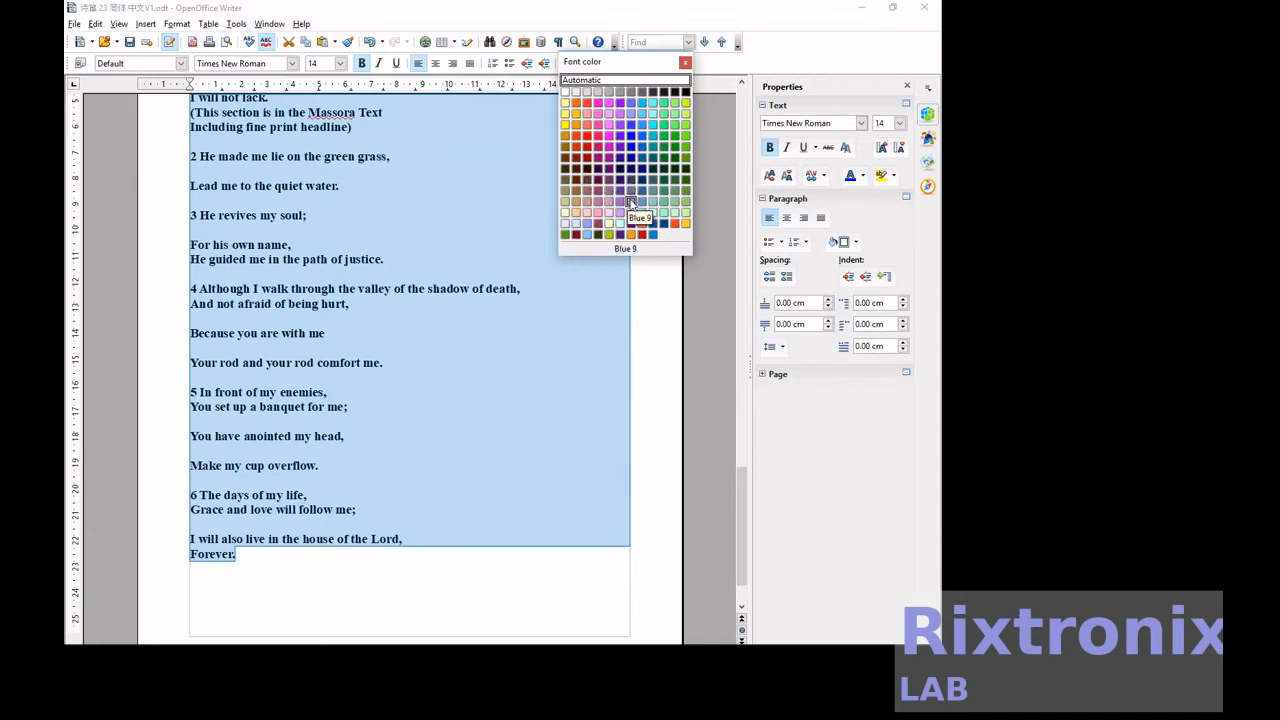
click(621, 203)
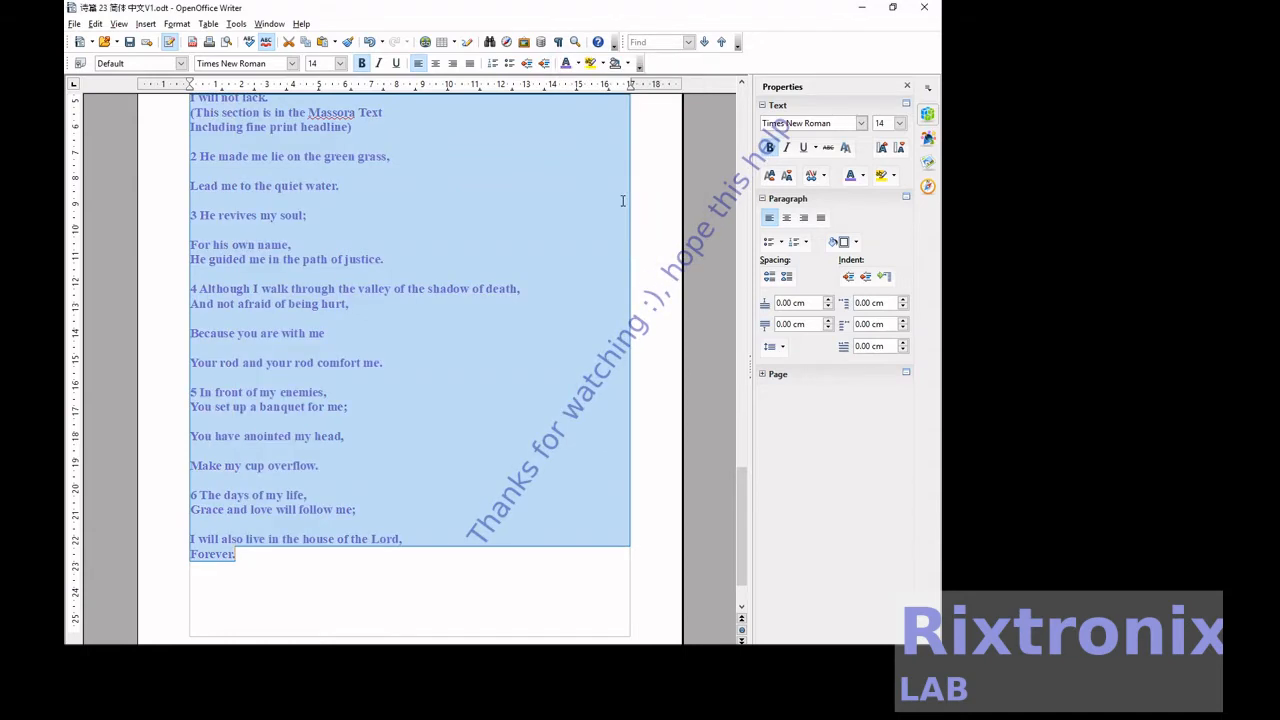
Deselect the English text, return to the start of the document and save it
click(497, 418)
scroll(490, 417, up, 15)
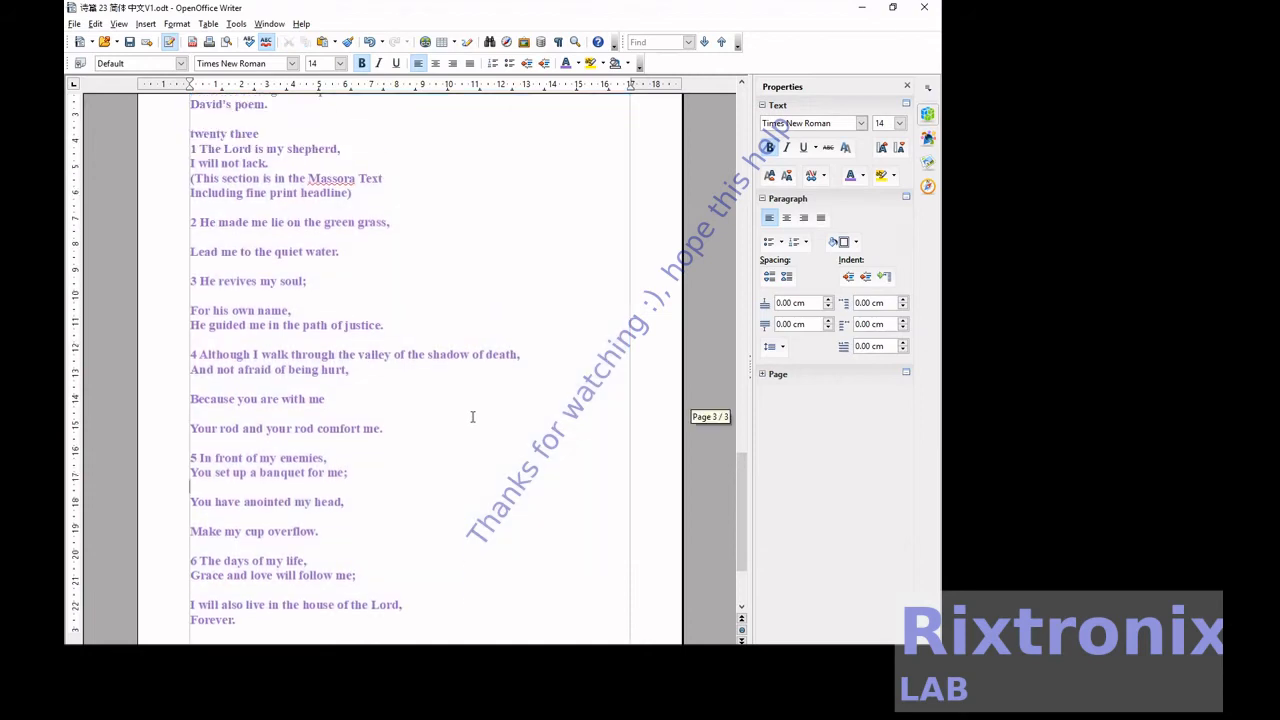
scroll(472, 416, up, 15)
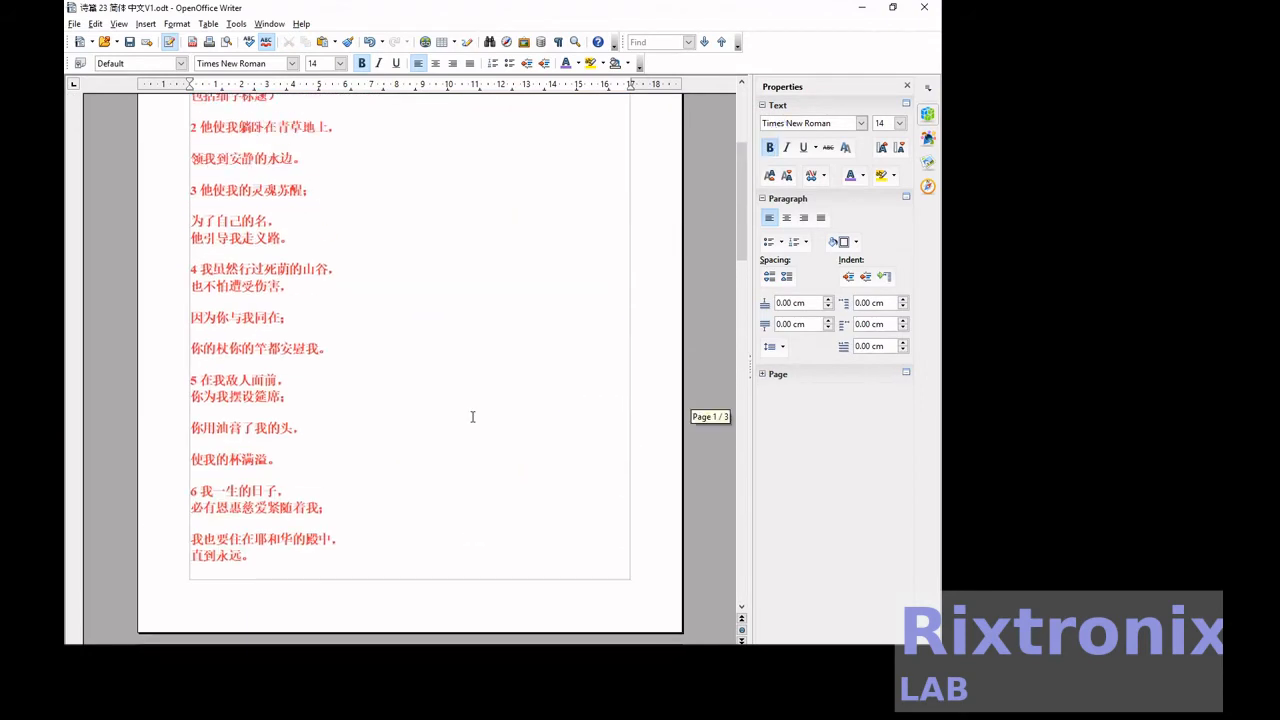
click(129, 42)
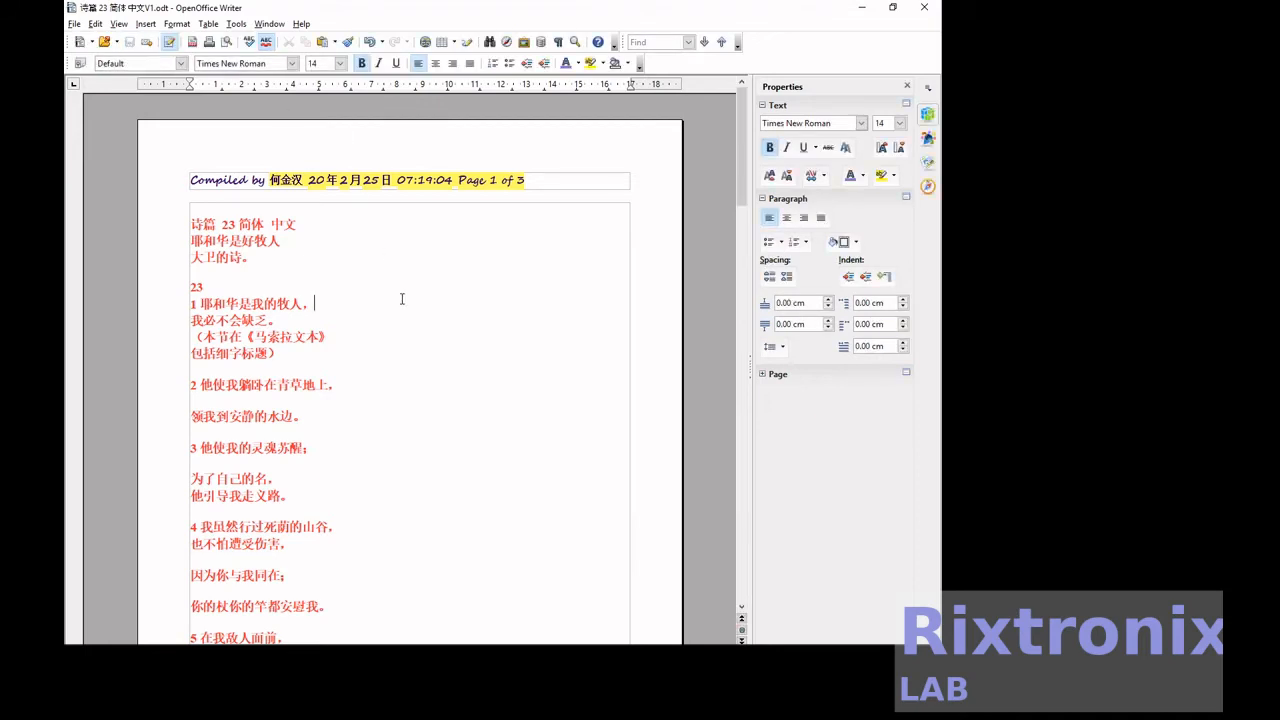
Move the three pinyin title lines, "Shīpiān 23" to "dà wèi de shī.", directly below the Chinese title lines on page 1
scroll(400, 295, down, 15)
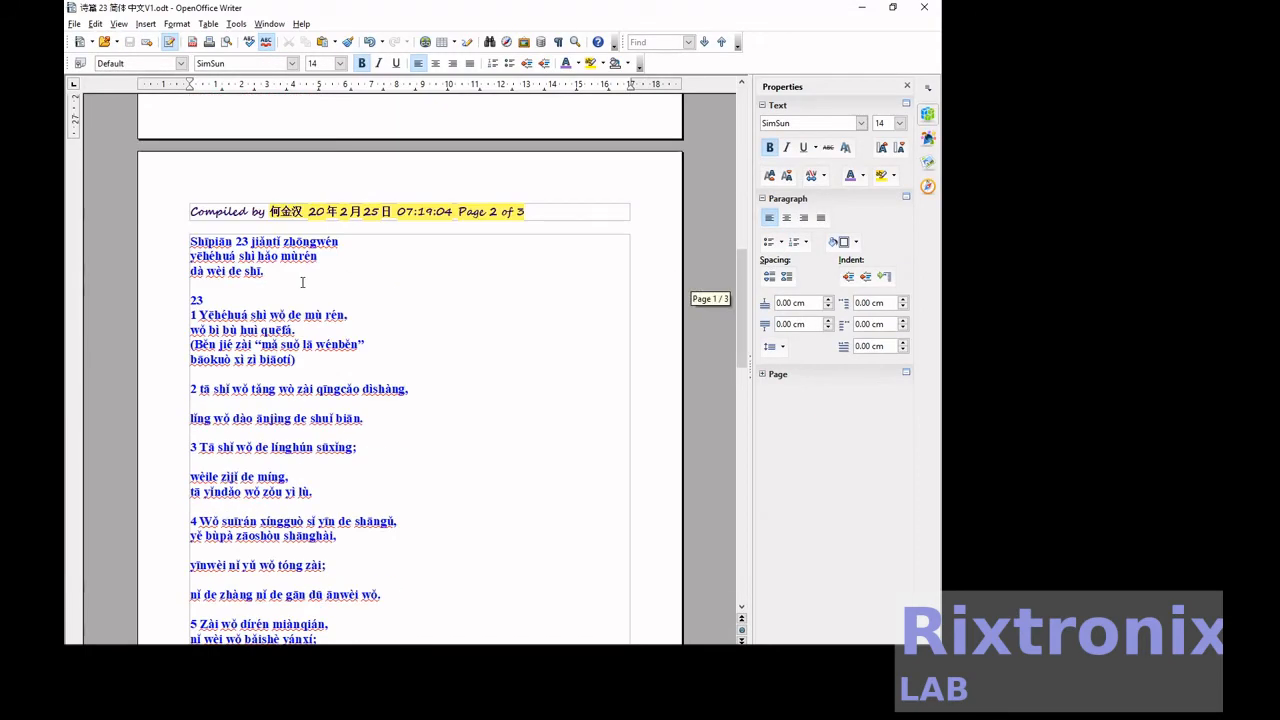
drag(264, 271, 189, 241)
key(ctrl+c)
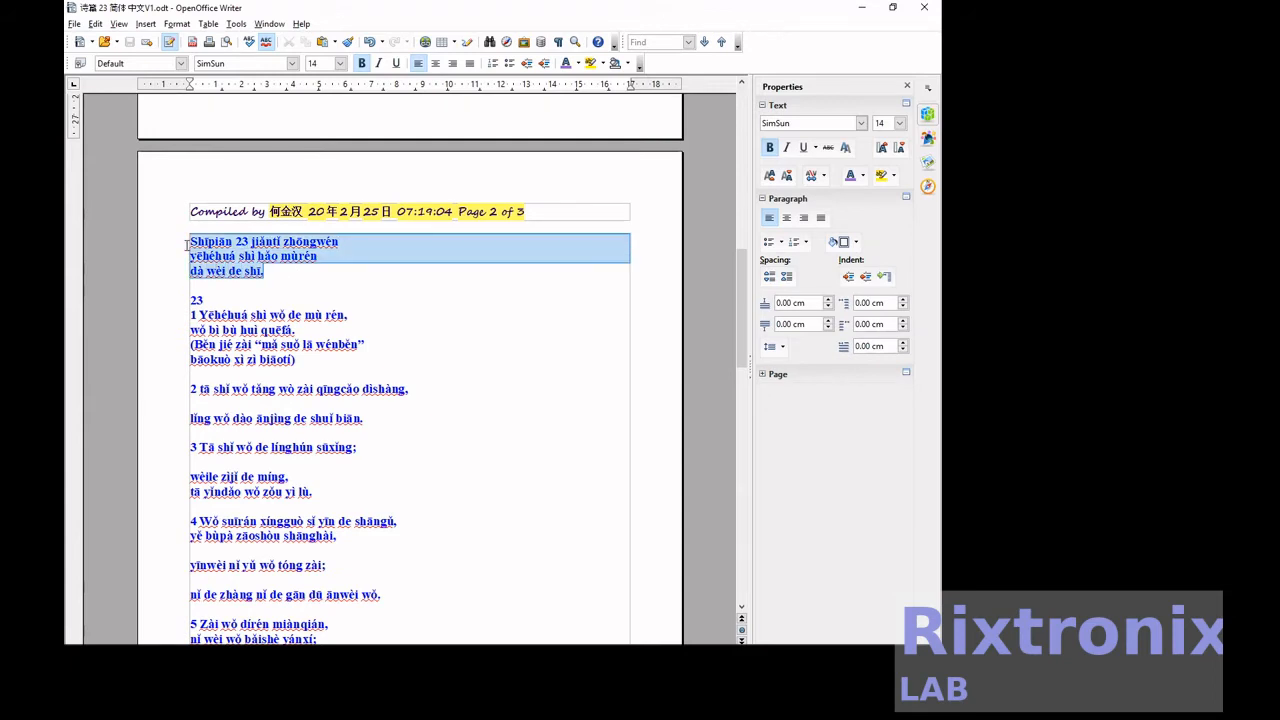
click(385, 264)
scroll(385, 264, up, 15)
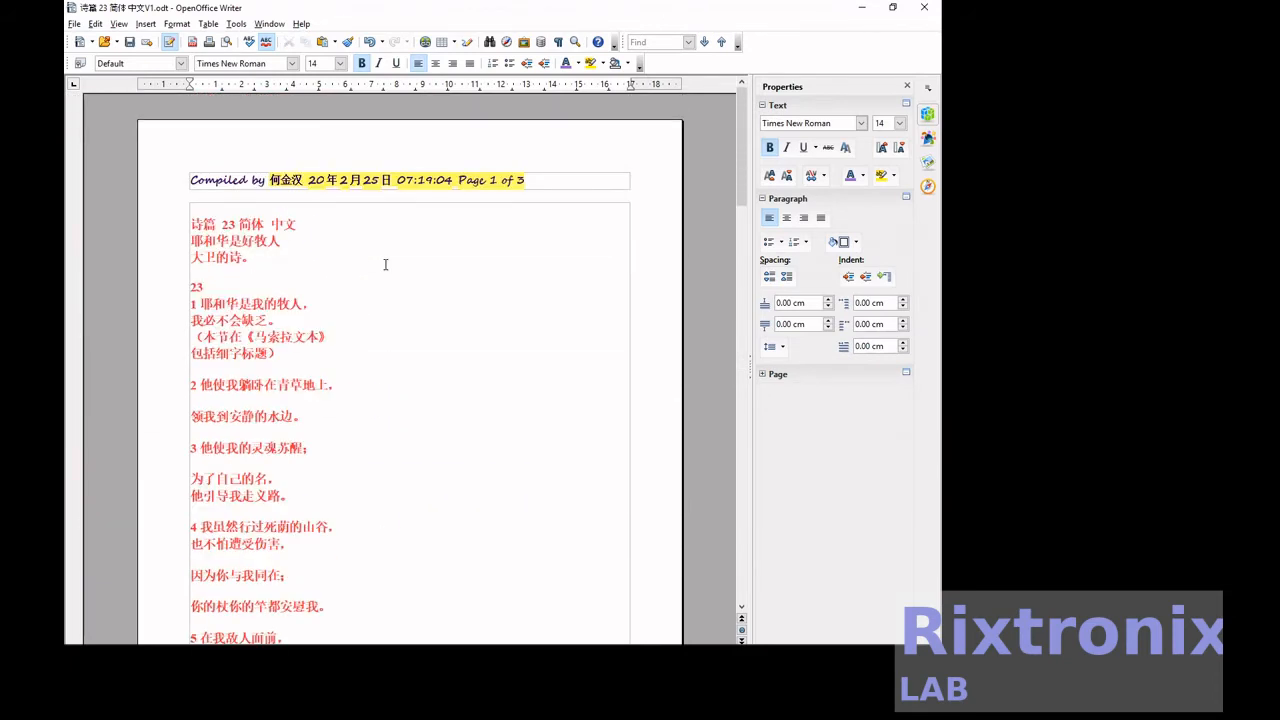
click(290, 259)
key(Return)
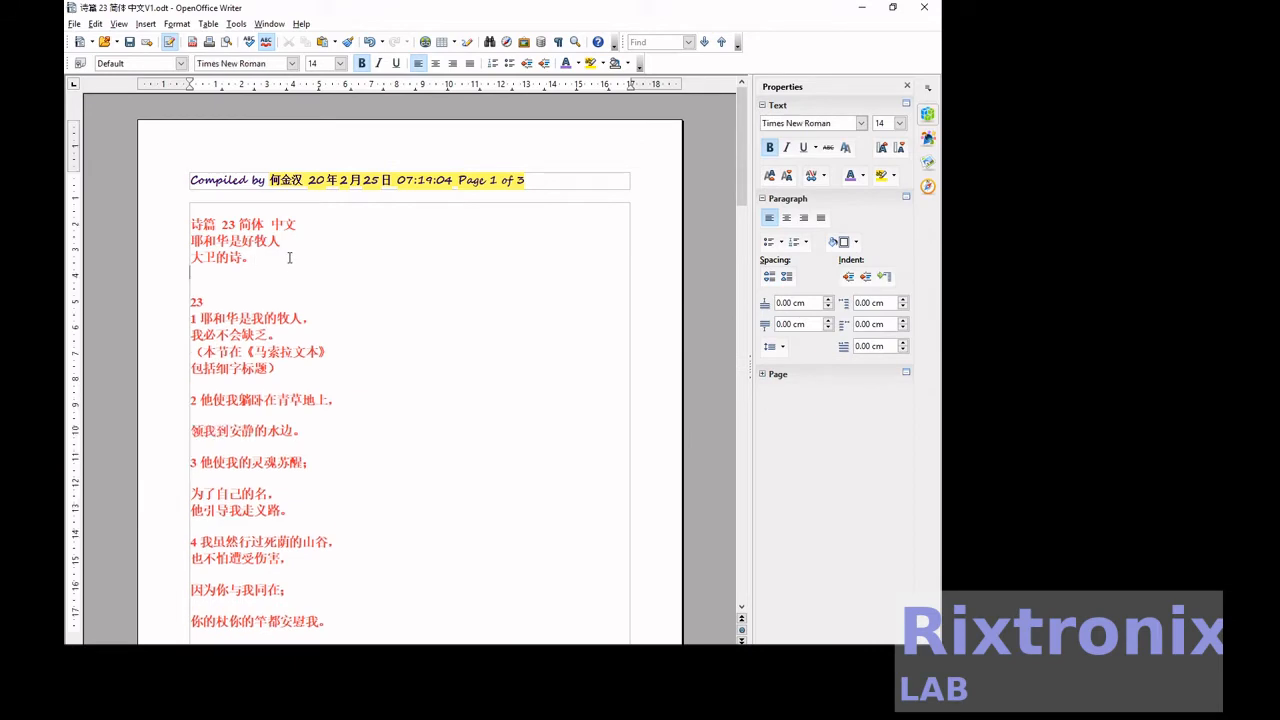
key(ctrl+v)
Move the pinyin block from "23" through the end of verse 1 directly below Chinese verse 1, and save the document
scroll(289, 258, down, 15)
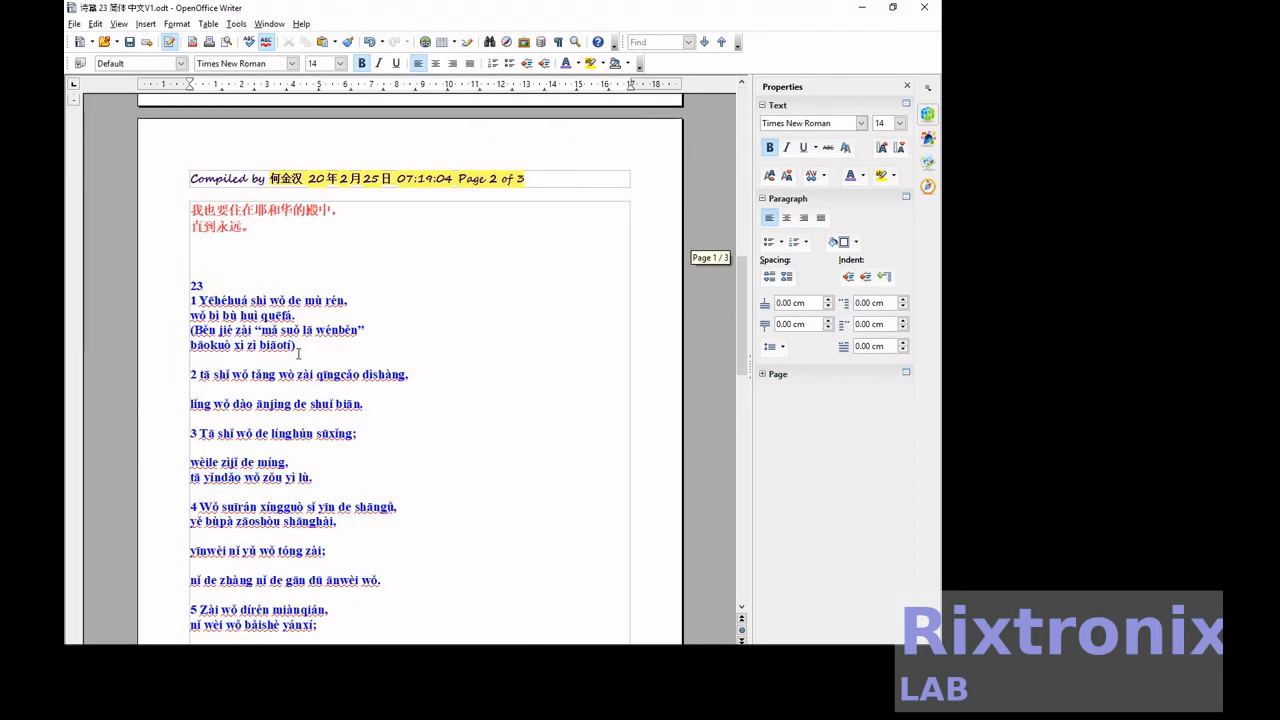
drag(296, 353, 190, 287)
key(ctrl+c)
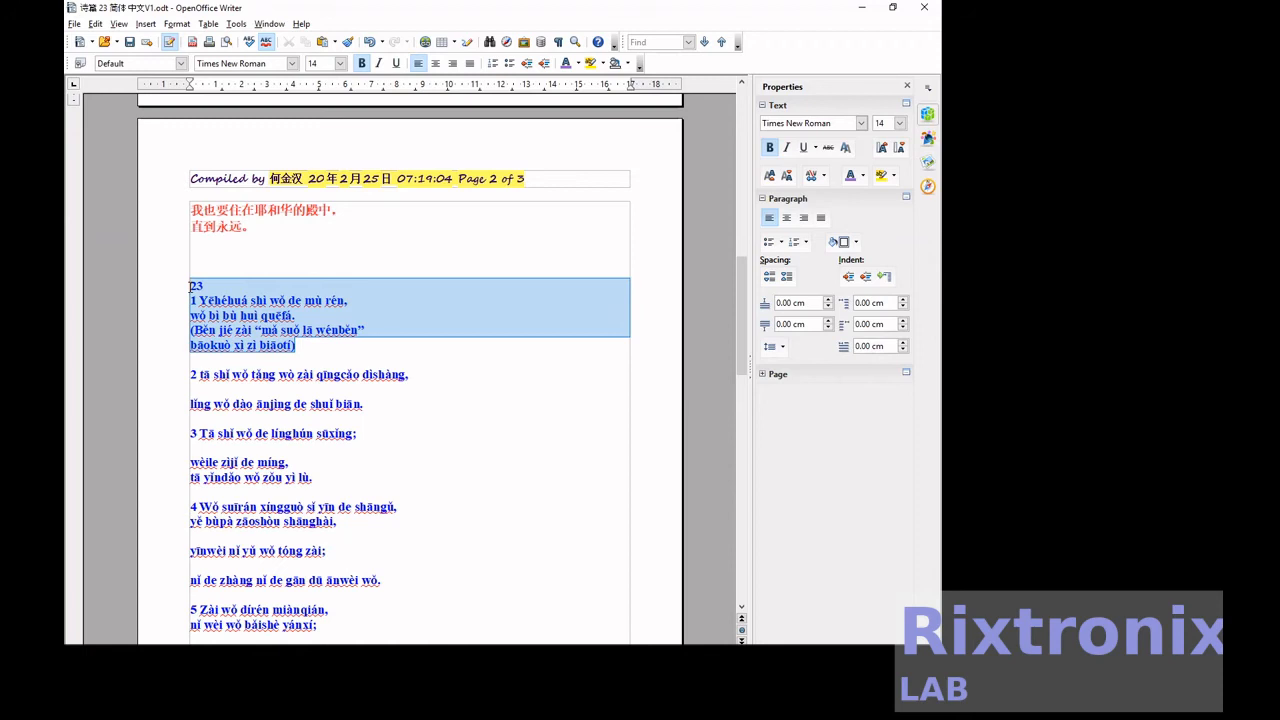
click(190, 287)
scroll(190, 287, up, 15)
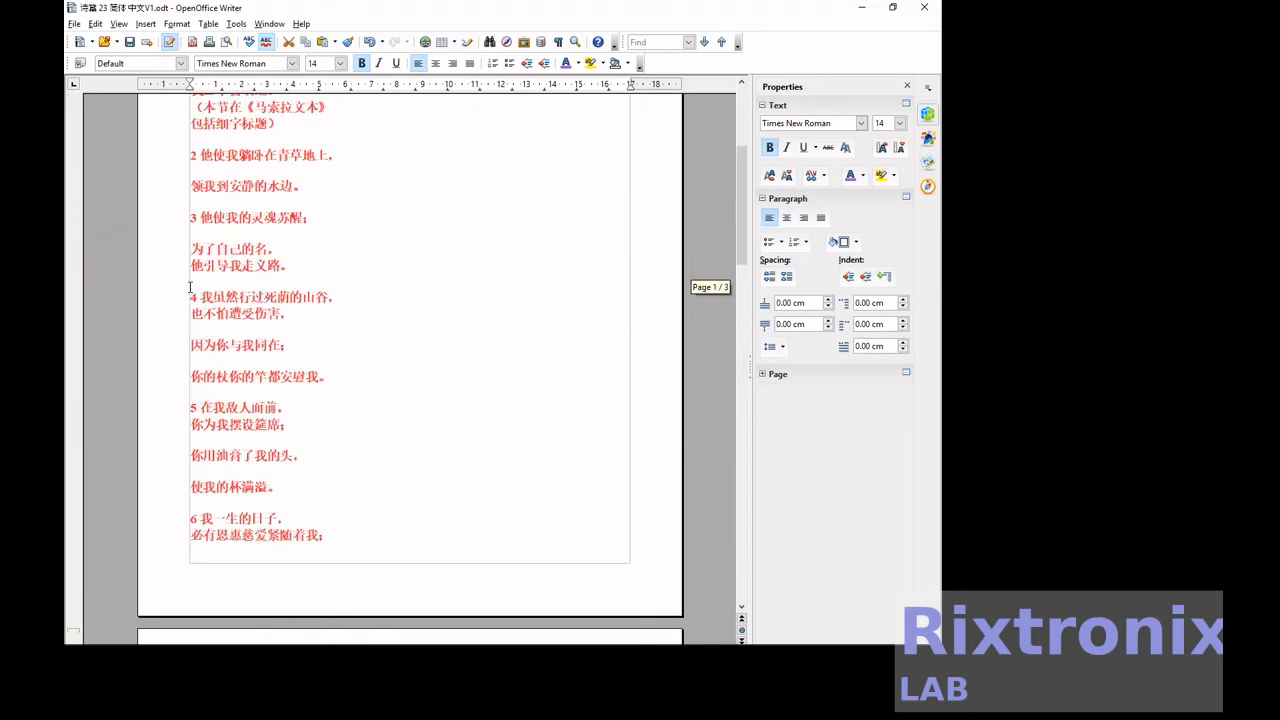
click(281, 357)
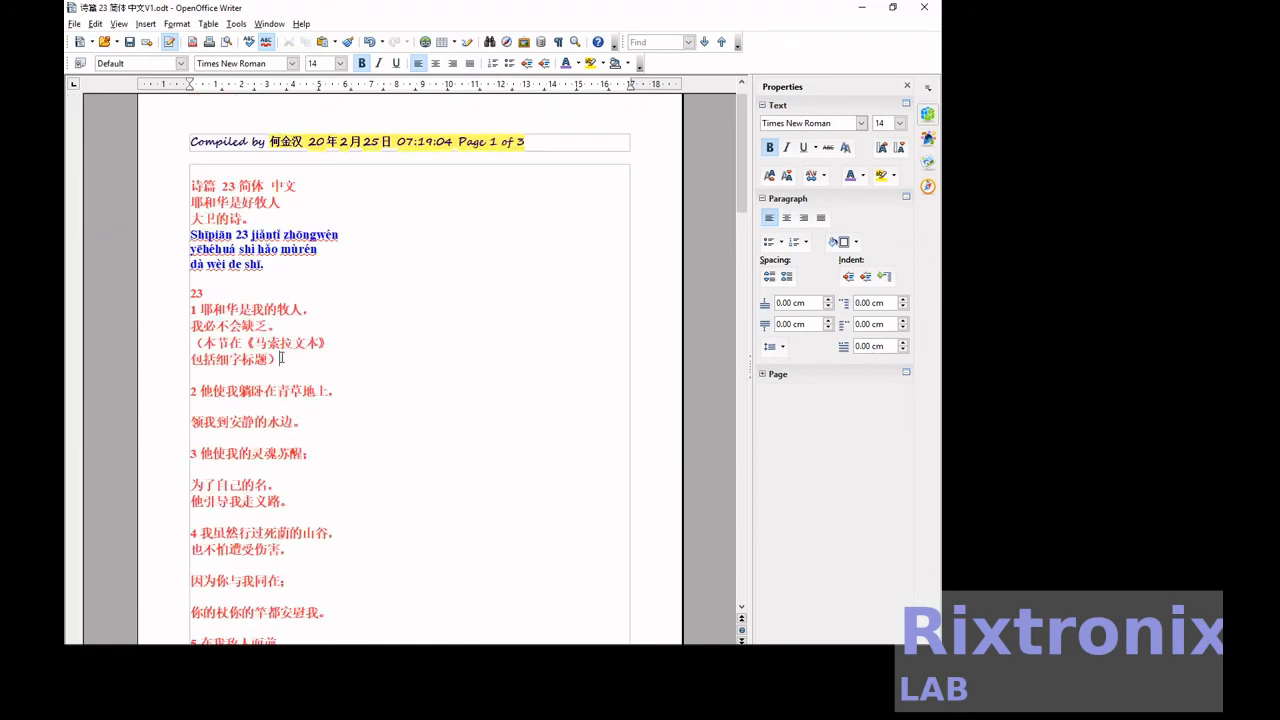
key(Return)
key(ctrl+v)
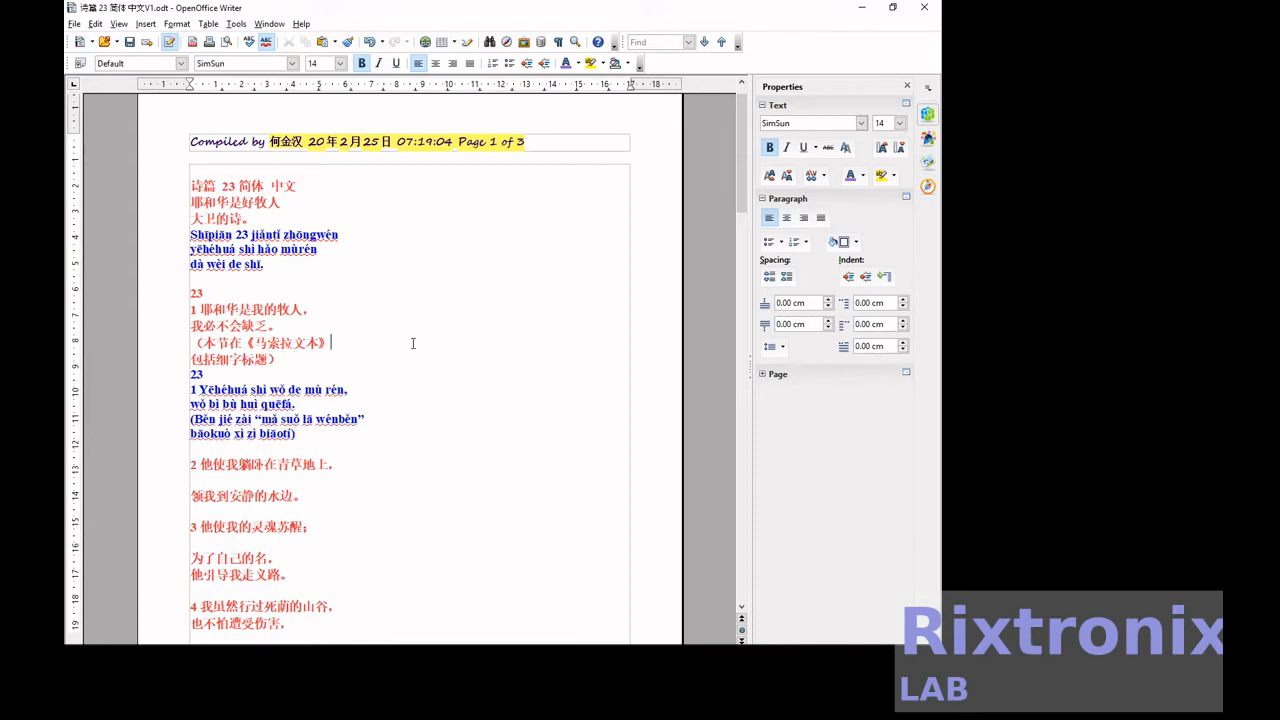
key(ctrl+s)
Move pinyin verse 2, both lines, onto a new line directly below Chinese verse 2
scroll(402, 277, down, 4)
scroll(402, 277, down, 12)
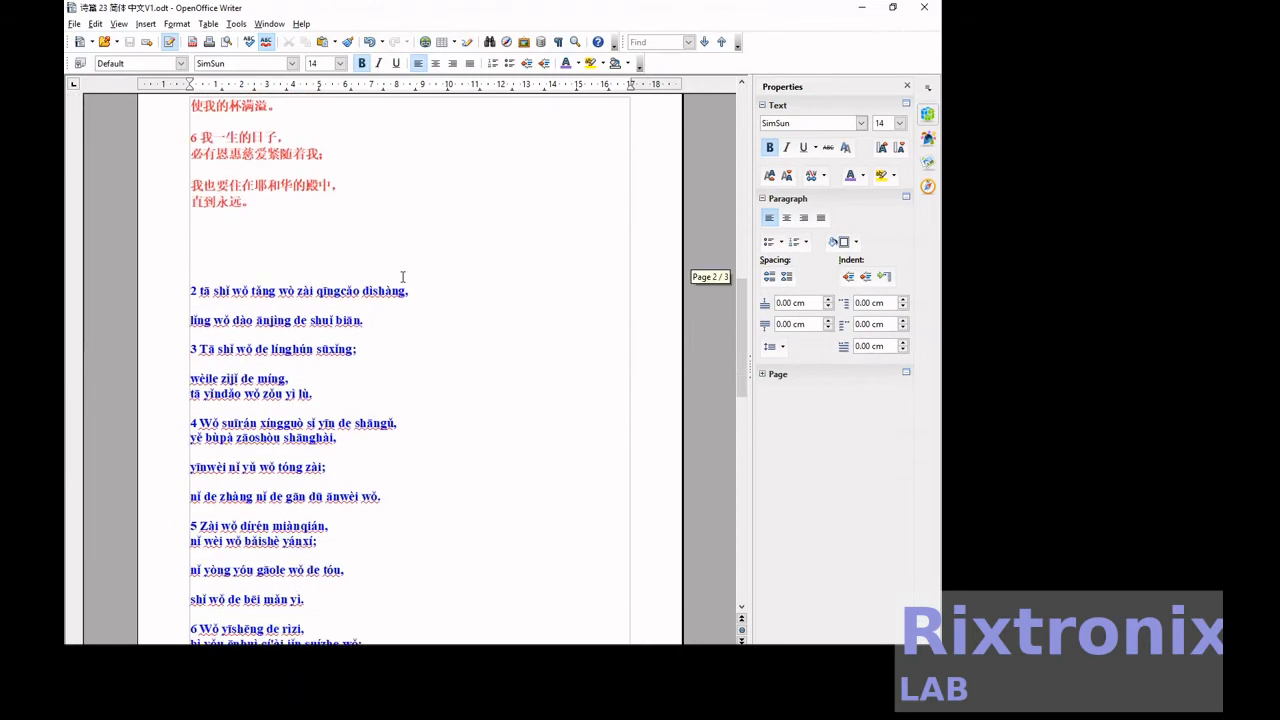
drag(376, 320, 167, 290)
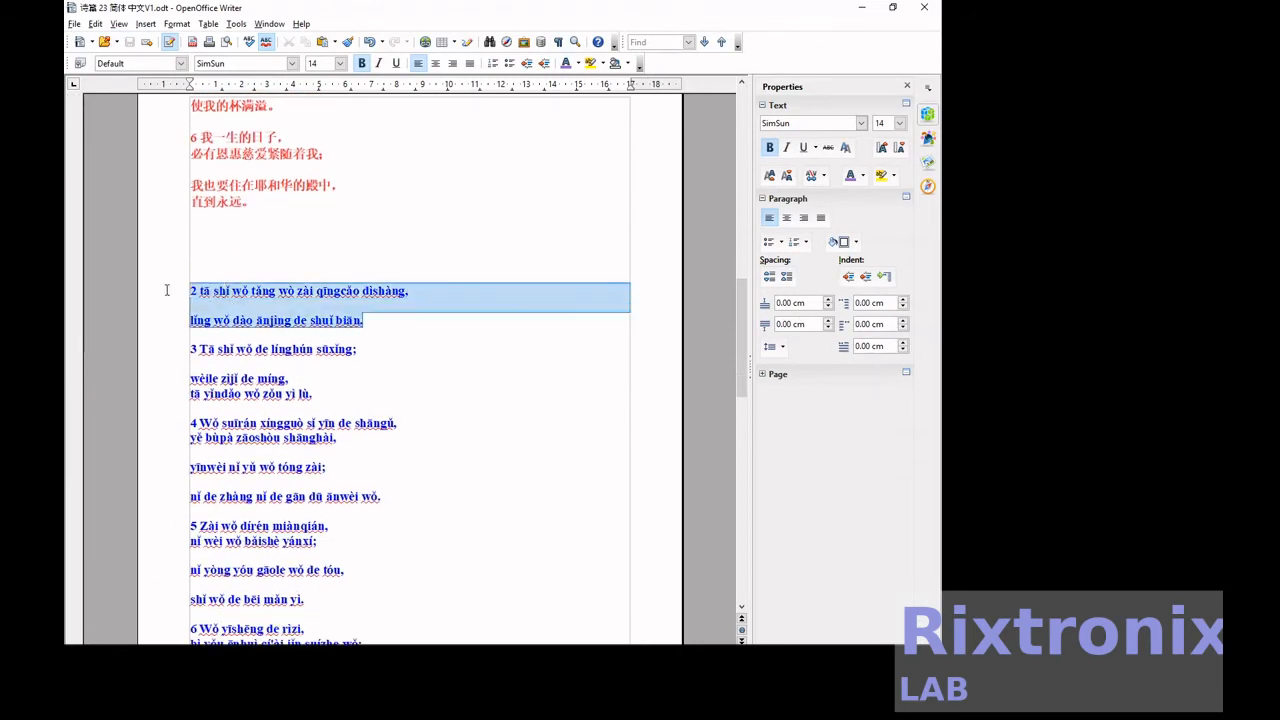
key(ctrl+x)
scroll(328, 223, up, 15)
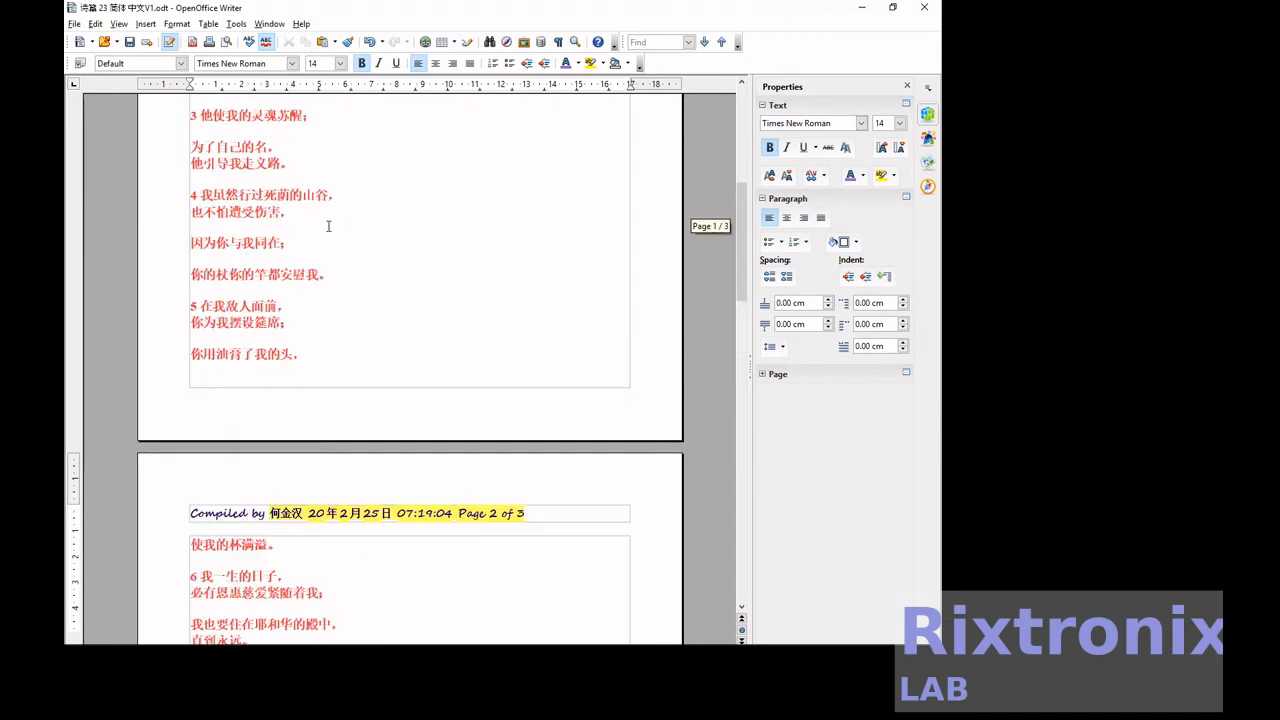
scroll(328, 226, up, 2)
scroll(281, 300, down, 3)
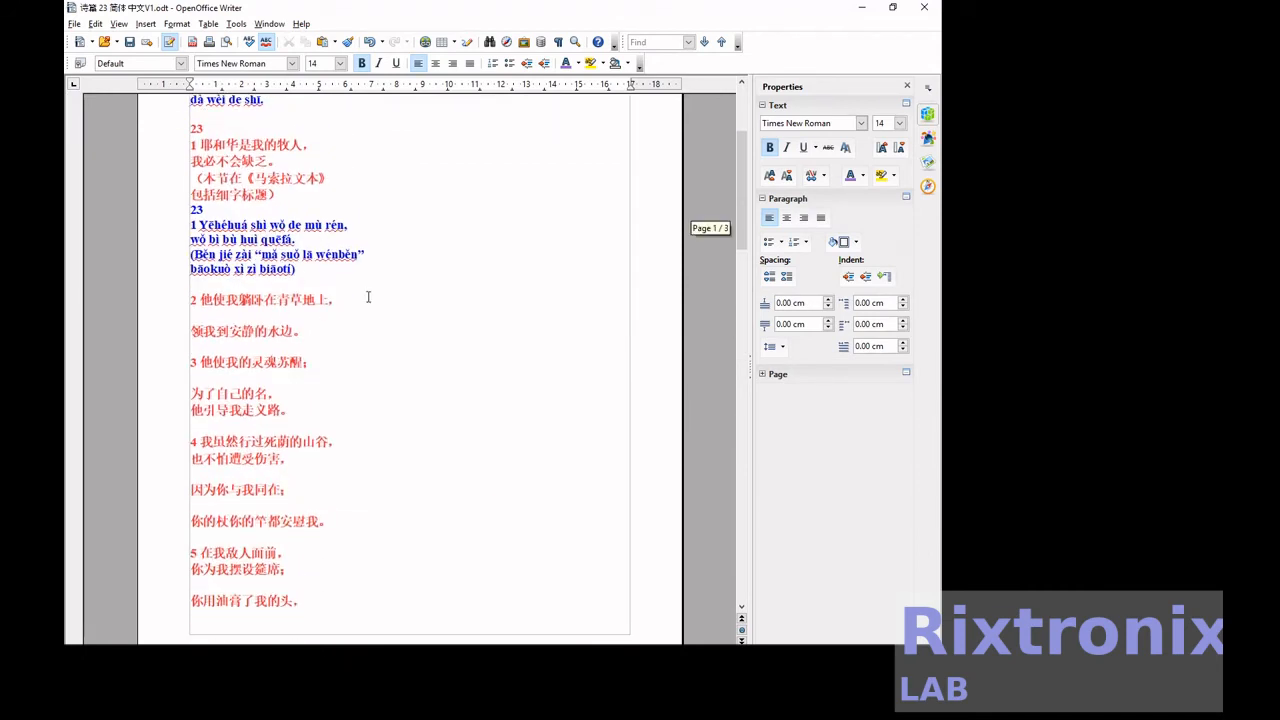
click(350, 330)
key(Return)
key(ctrl+v)
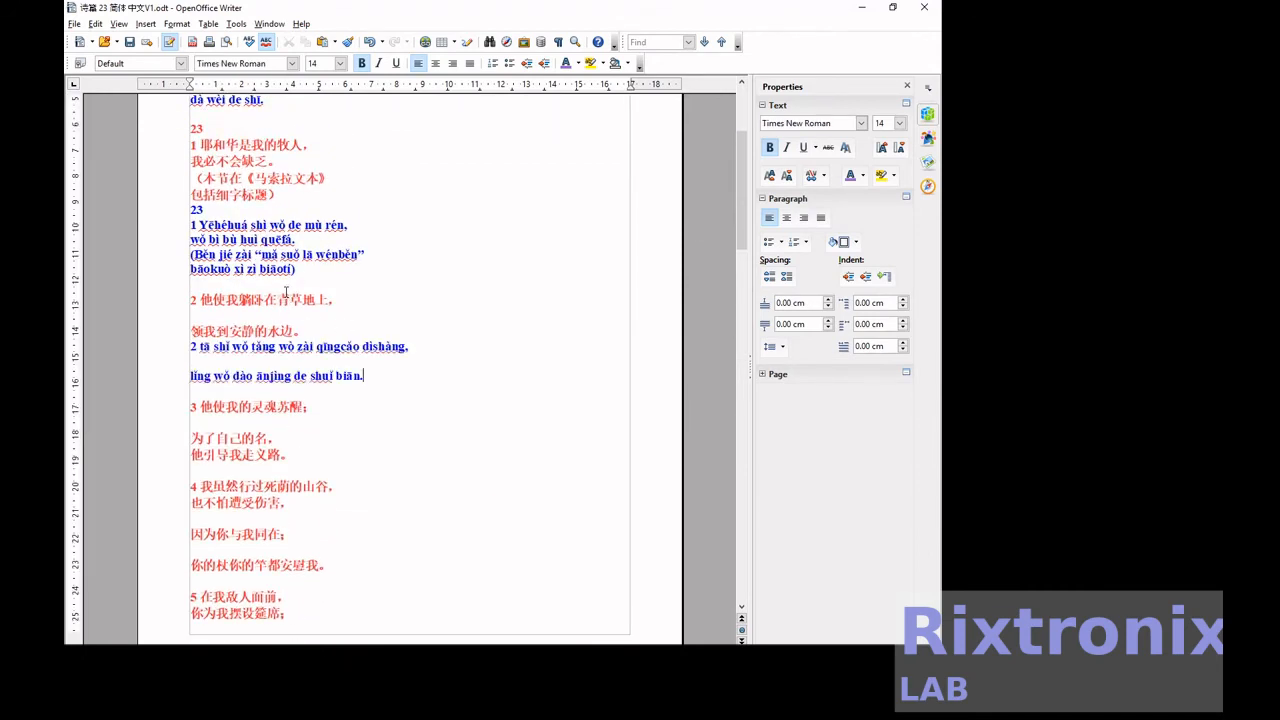
Move the three lines of pinyin verse 3 directly below Chinese verse 3
scroll(286, 292, down, 20)
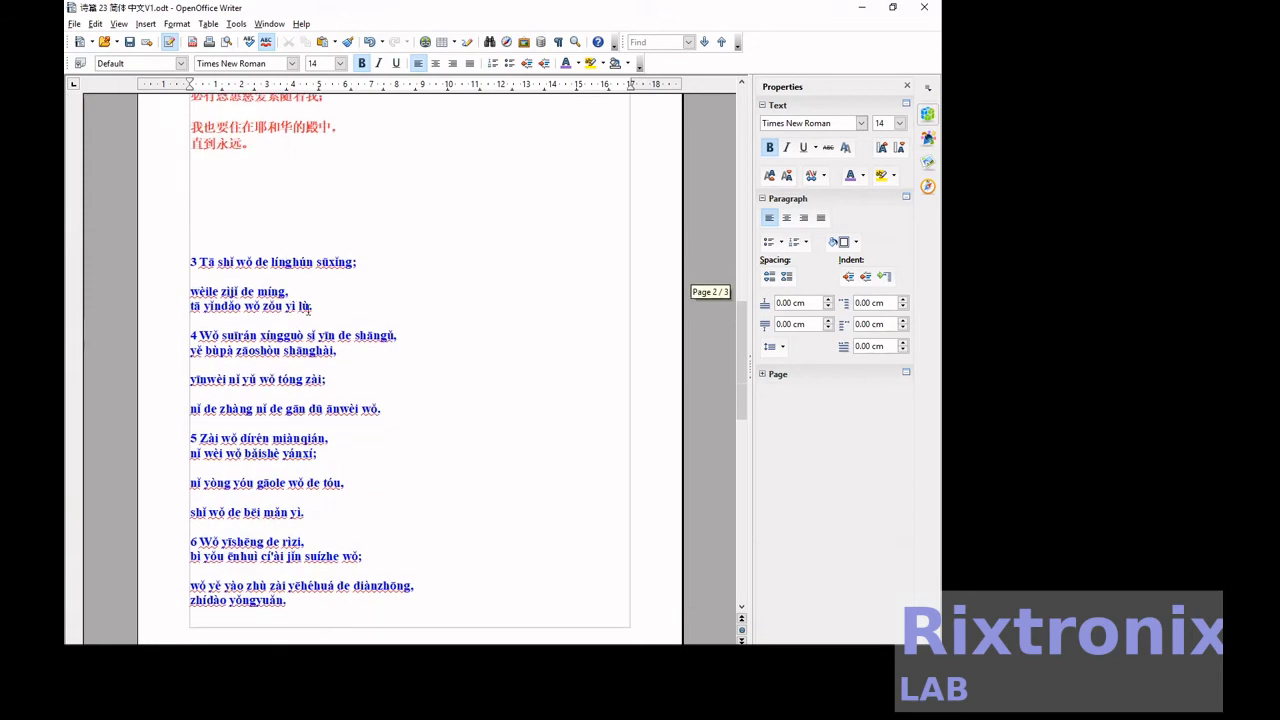
drag(316, 308, 185, 265)
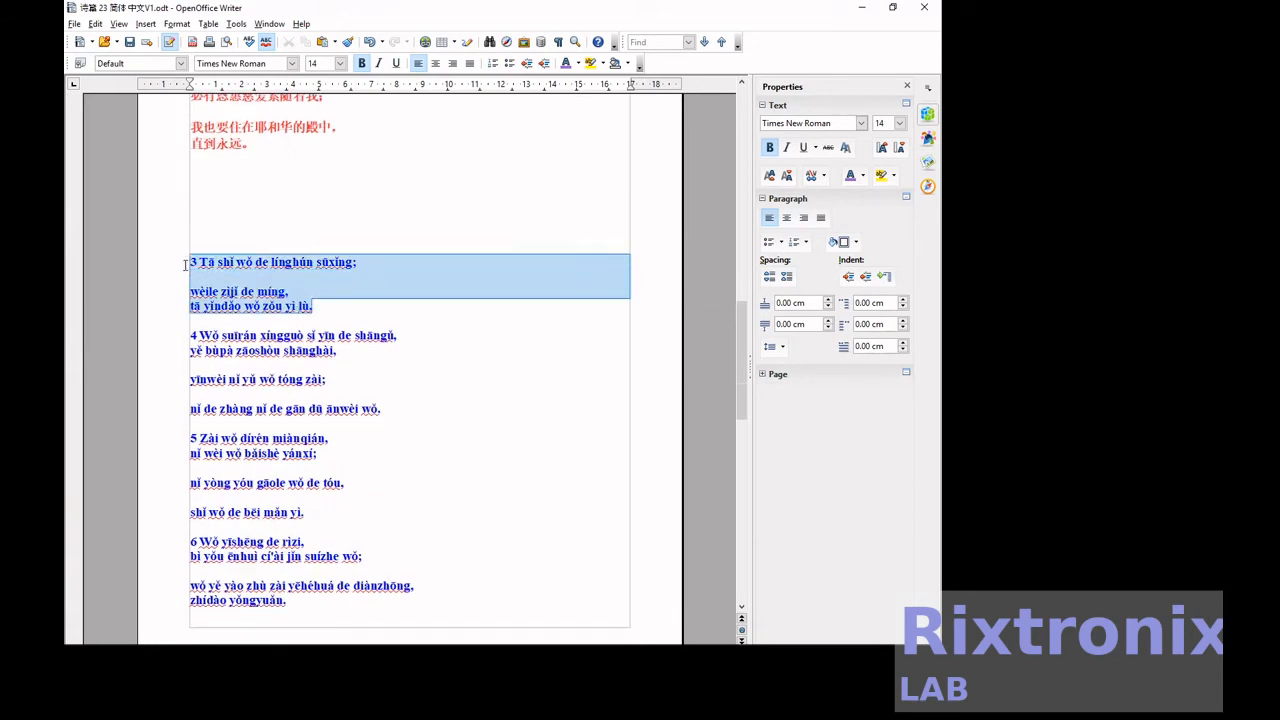
key(ctrl+x)
scroll(188, 263, up, 15)
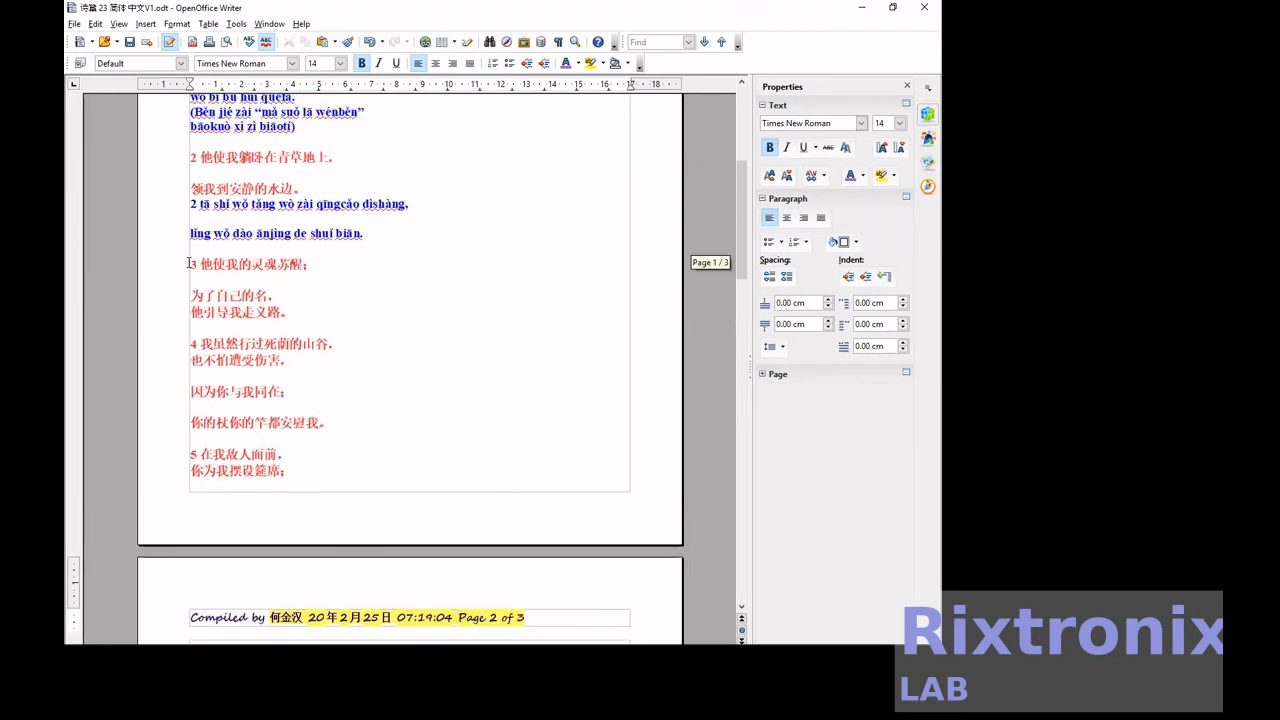
click(295, 313)
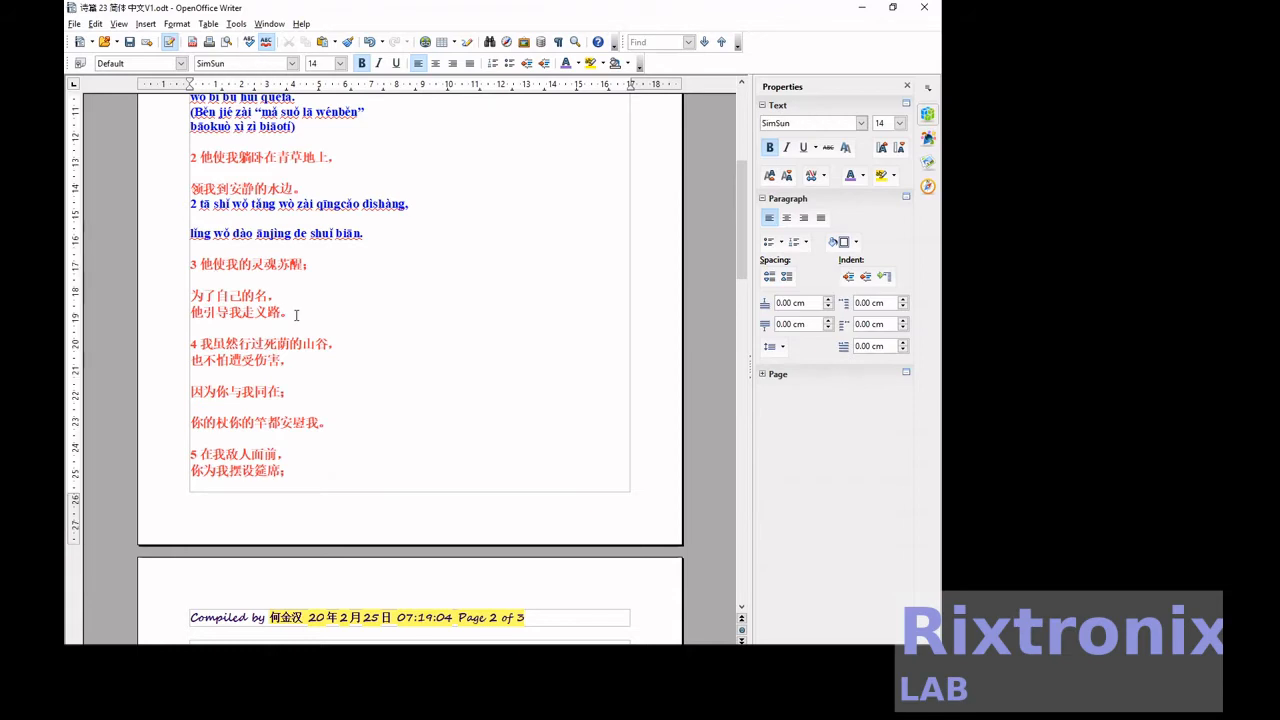
key(ctrl+v)
Move the first two lines of pinyin verse 4, ending "zāoshòu shānghài,", below the last line of Chinese verse 4
scroll(296, 315, down, 15)
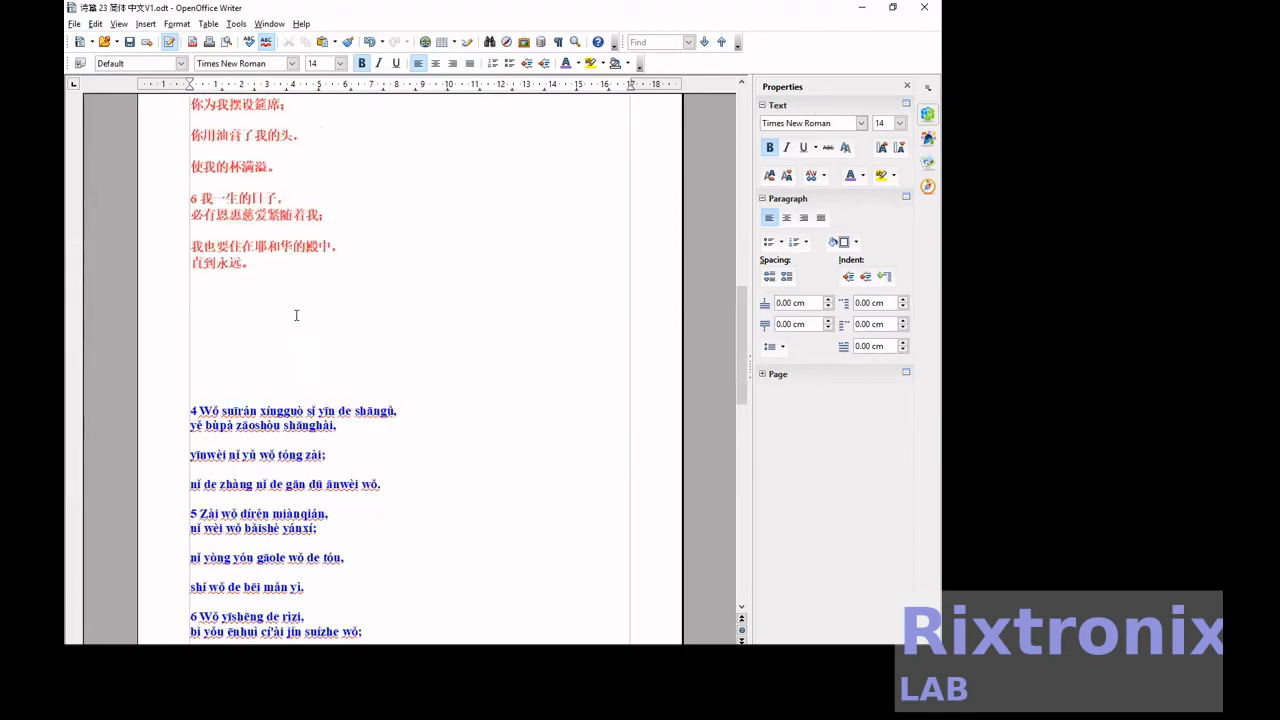
drag(338, 321, 155, 309)
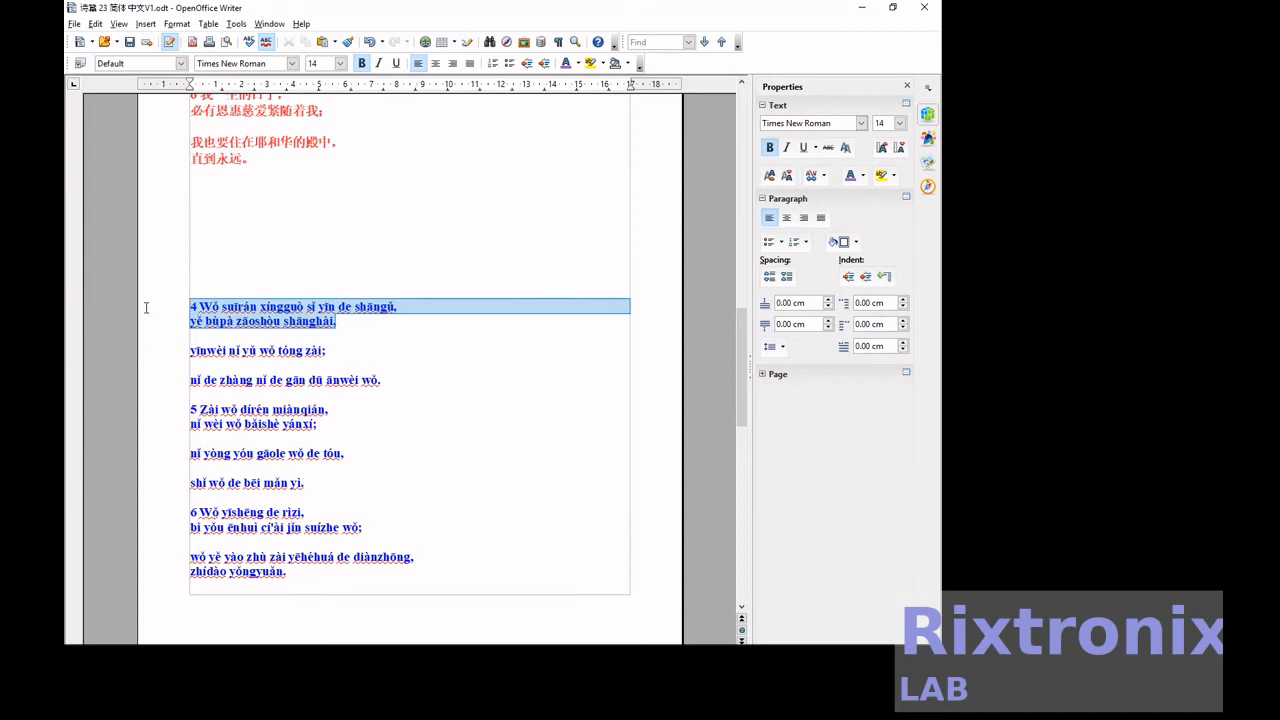
key(ctrl+x)
scroll(347, 227, up, 10)
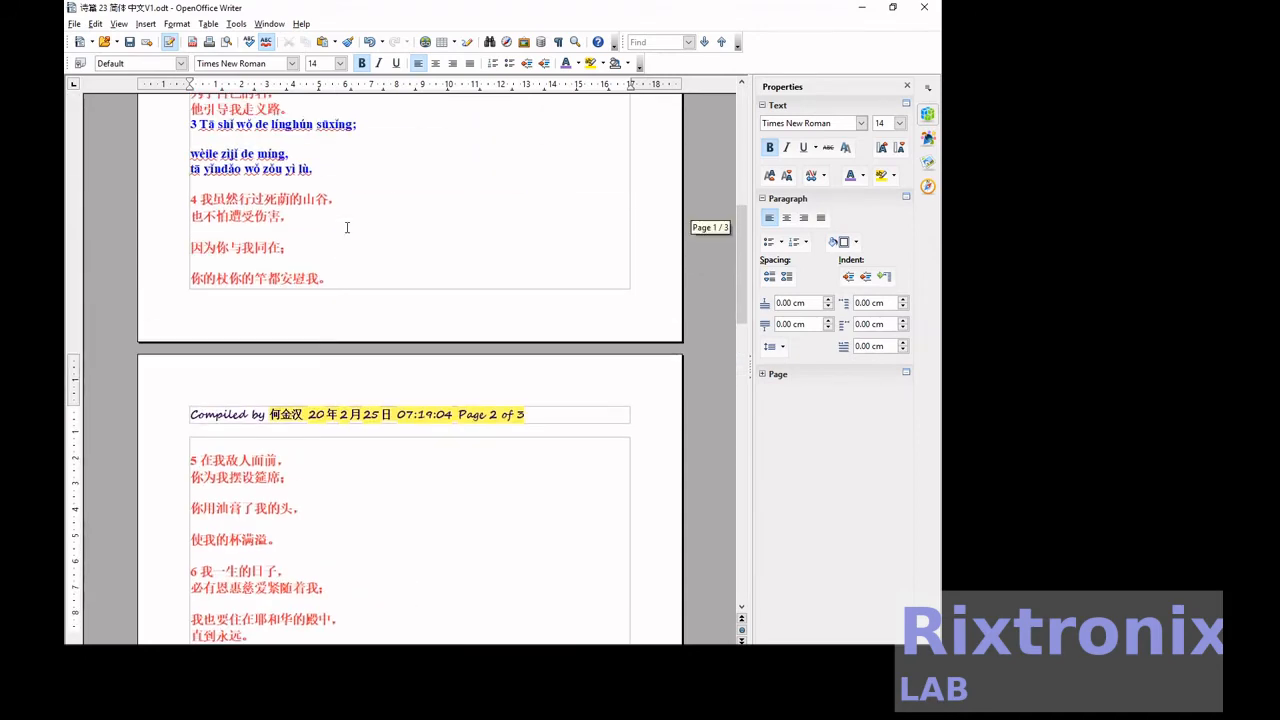
scroll(345, 231, down, 2)
click(346, 220)
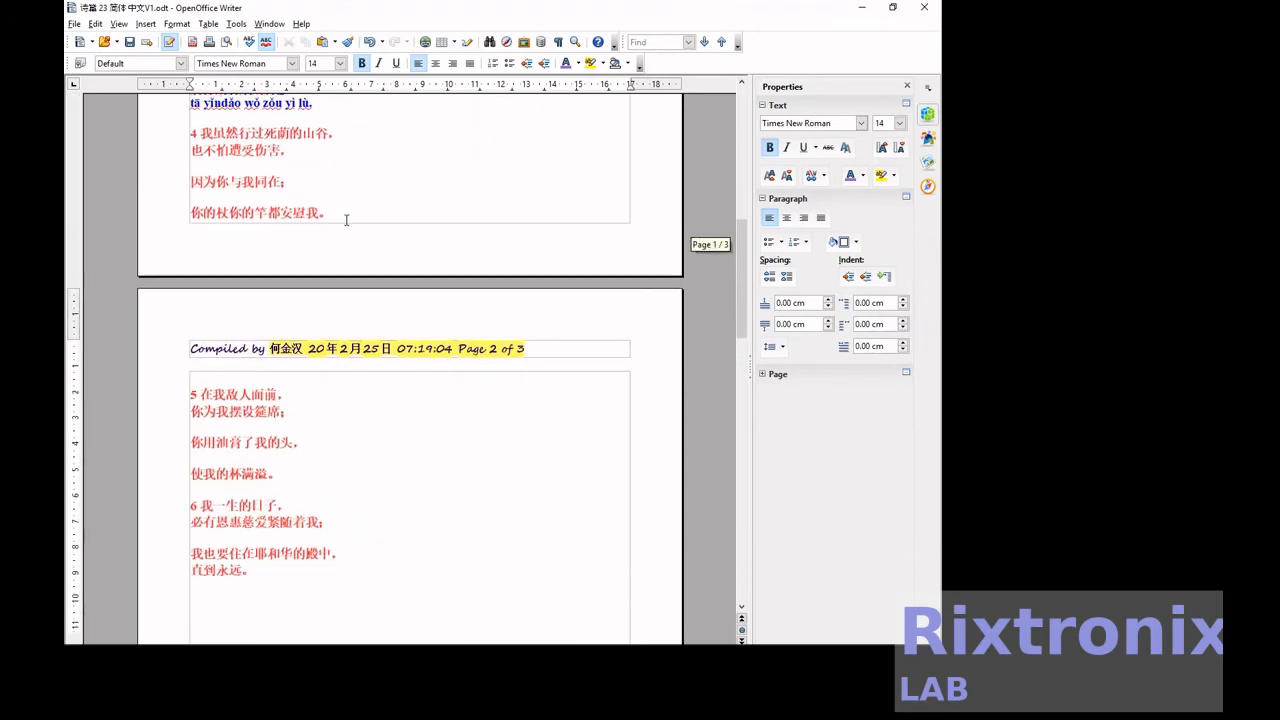
key(ctrl+v)
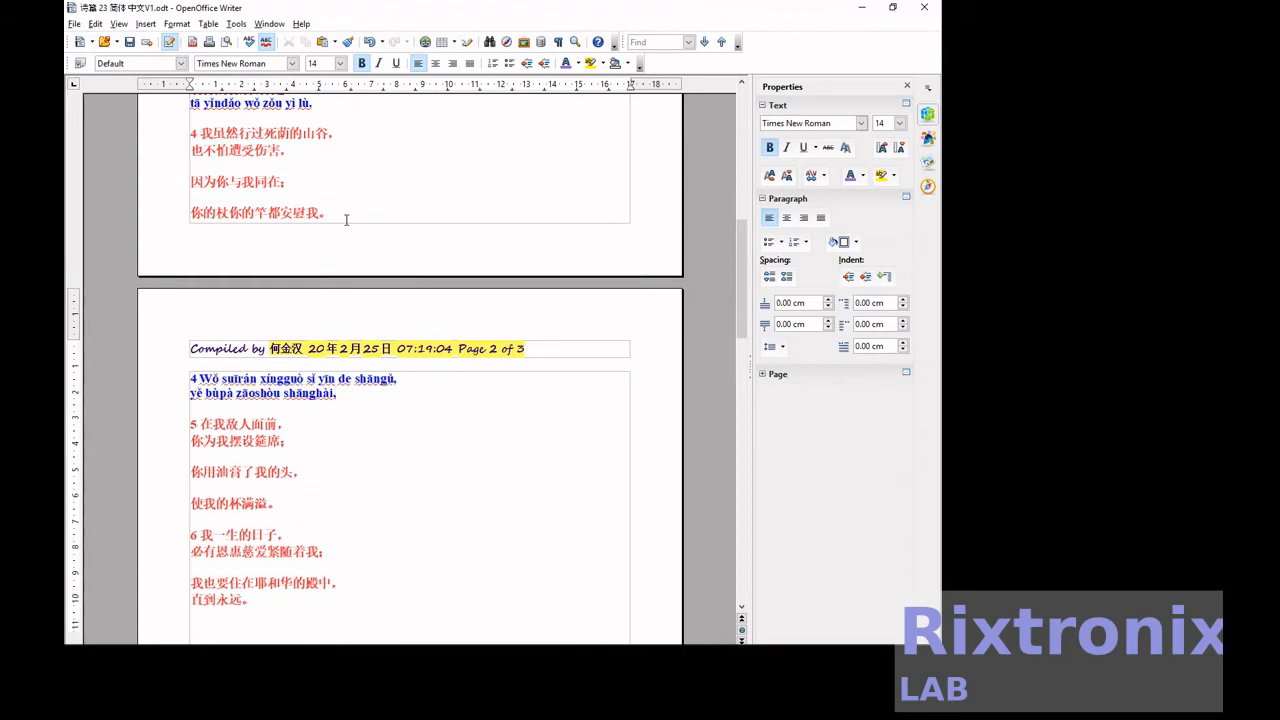
Move the remaining pinyin verse 4 lines, from "yīnwèi nǐ yǔ wǒ tóng zài;" to "ānwèi wǒ.", below its first two lines
scroll(346, 220, down, 14)
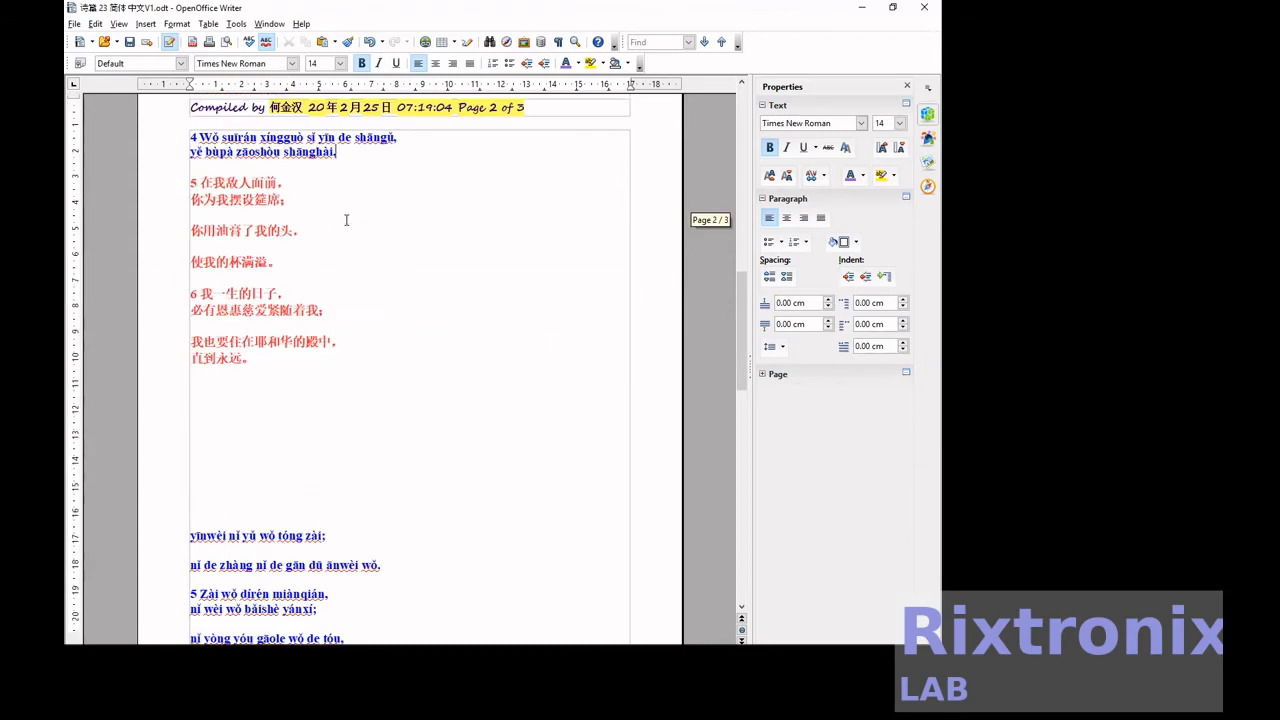
drag(391, 362, 182, 333)
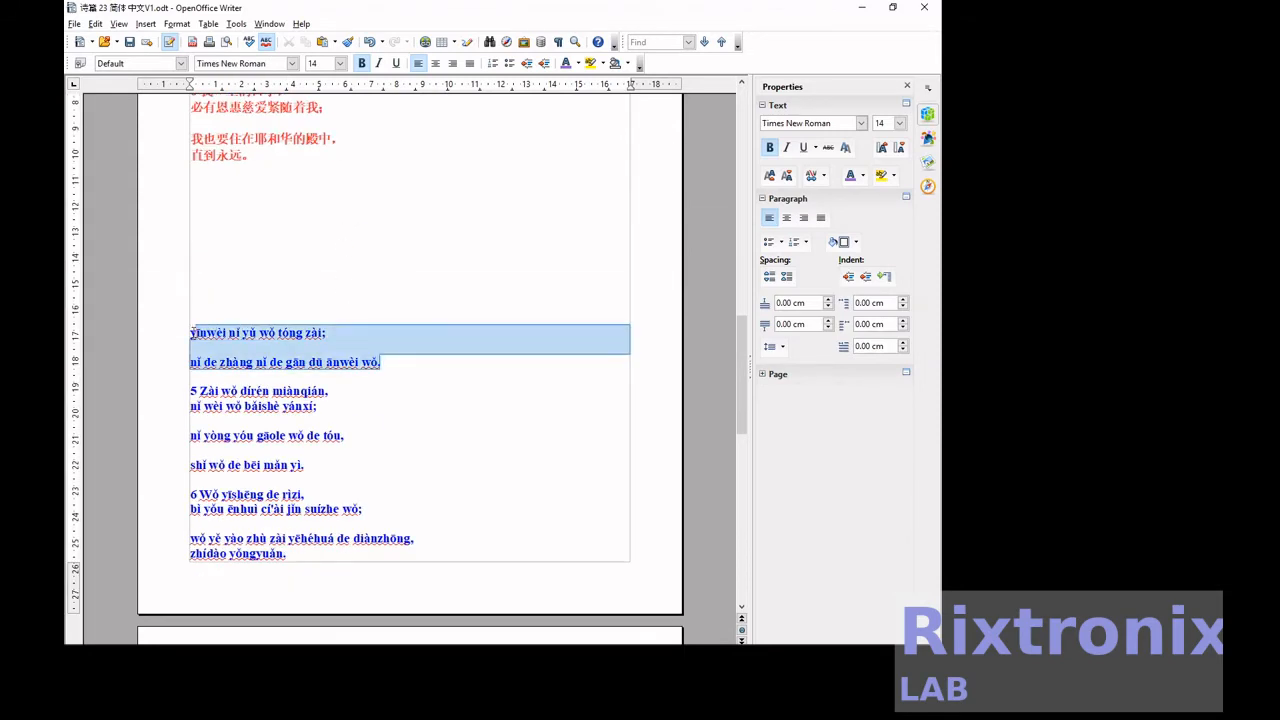
key(ctrl+x)
scroll(195, 318, up, 11)
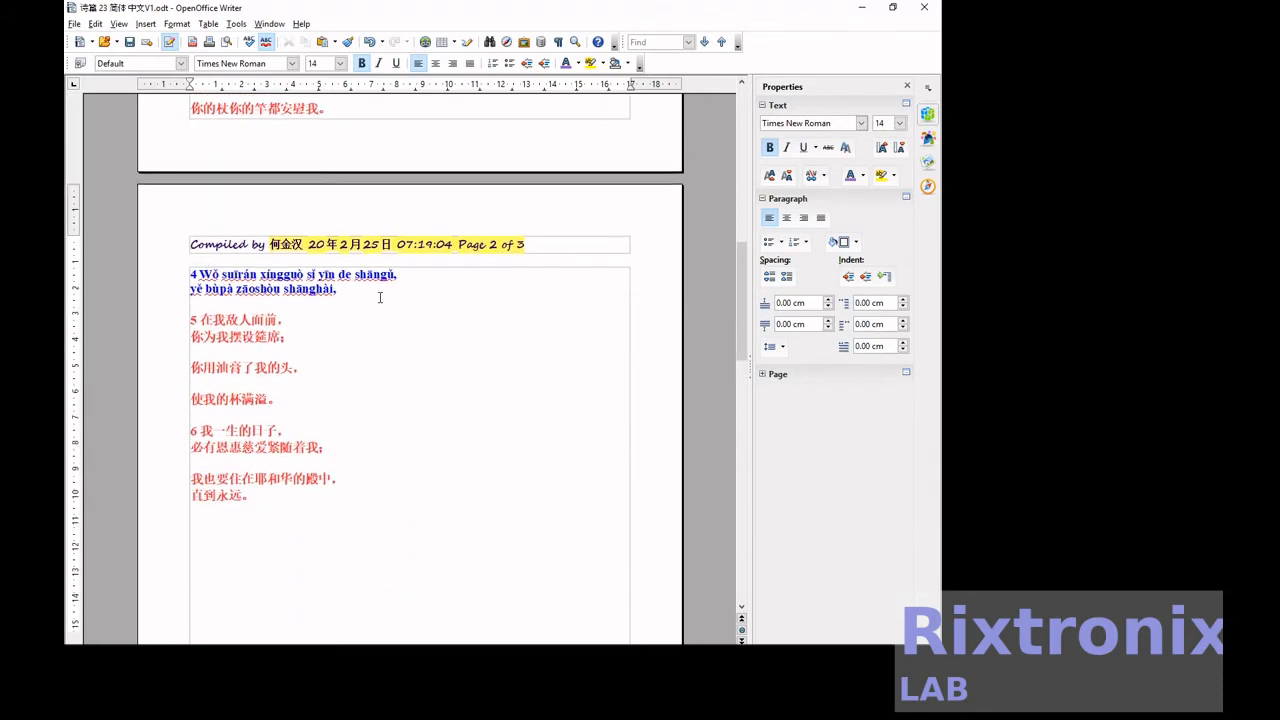
key(ctrl+z)
Insert several blank lines after the last line of pinyin verse 3, pushing Chinese verse 4 down the page
scroll(380, 297, up, 9)
click(268, 281)
key(Return)
key(Return)
key(Return)
key(Return)
key(Return)
key(Return)
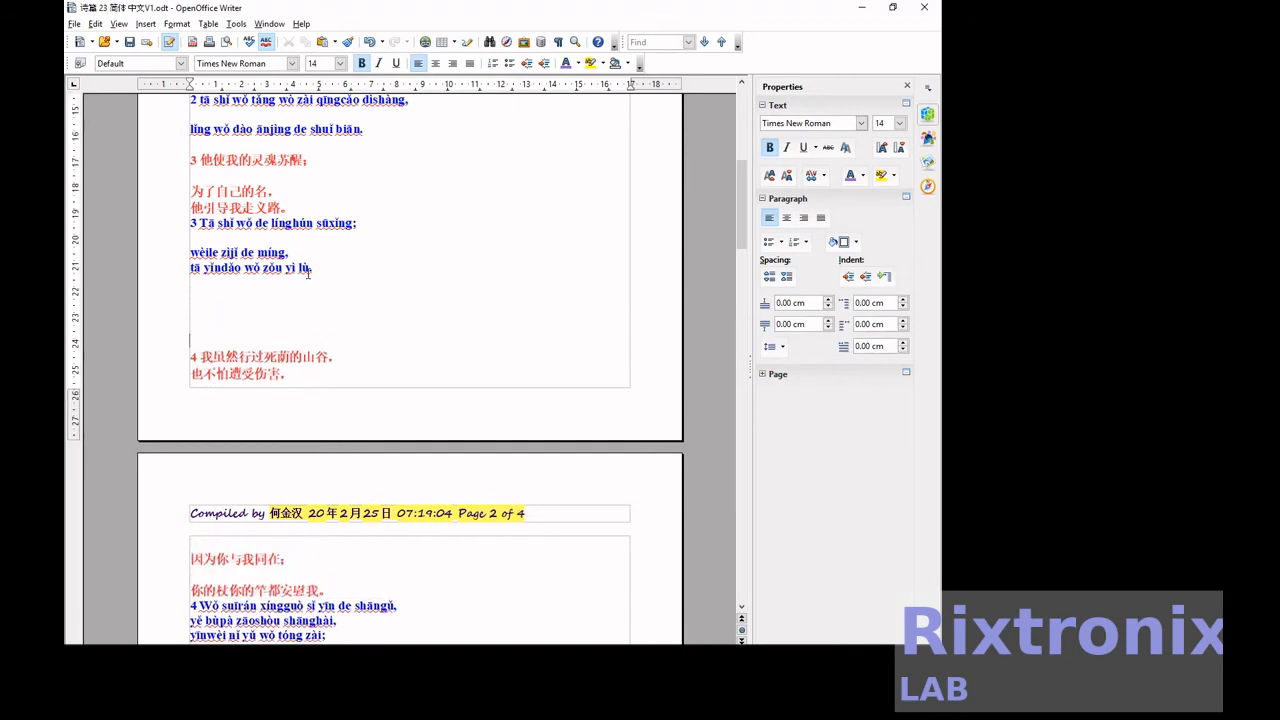
Move the pinyin verse 5 lines, from "5 Zài wǒ dírén miànqián," to "shǐ wǒ de bēi mǎn yì.", directly below Chinese verse 5
scroll(308, 272, down, 15)
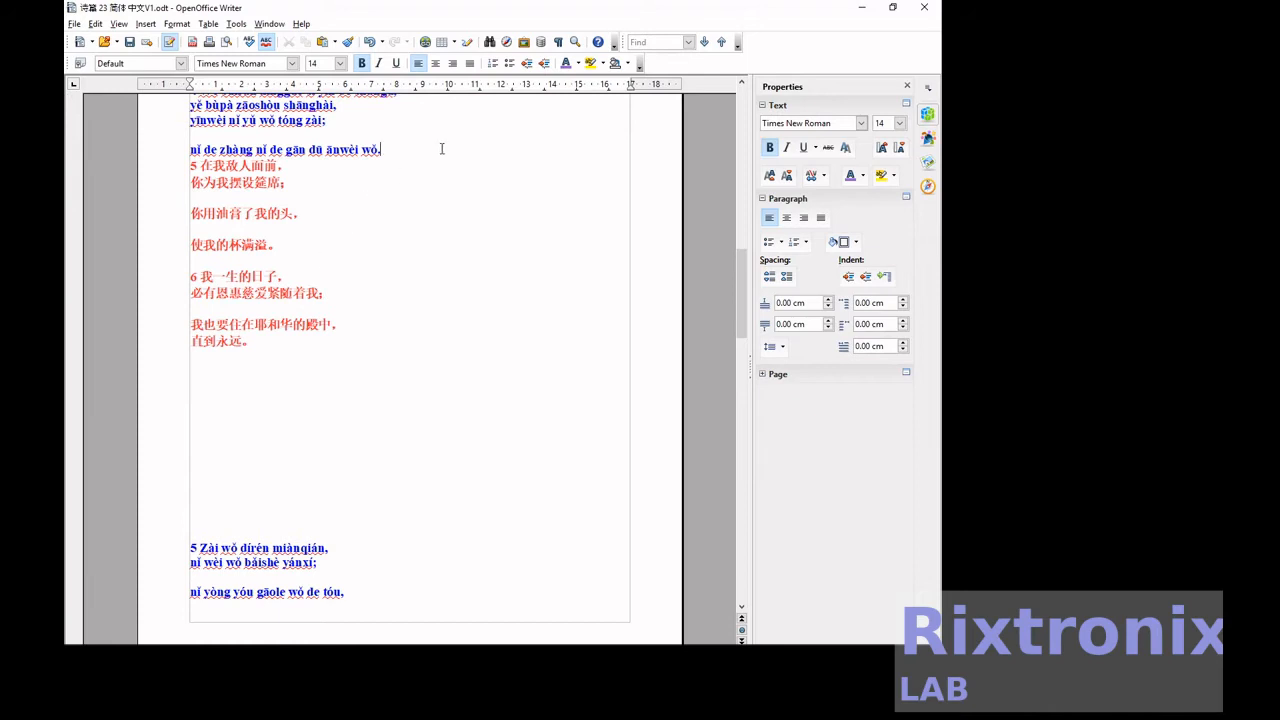
scroll(443, 149, down, 5)
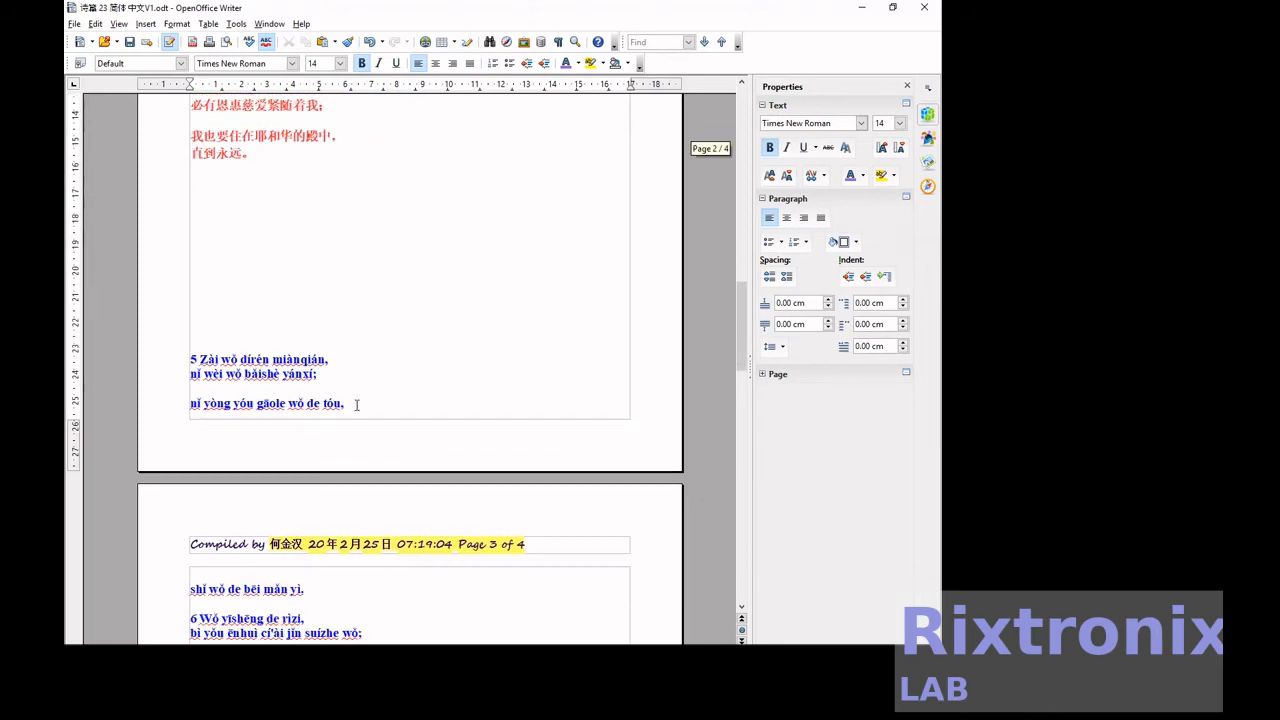
drag(323, 588, 171, 354)
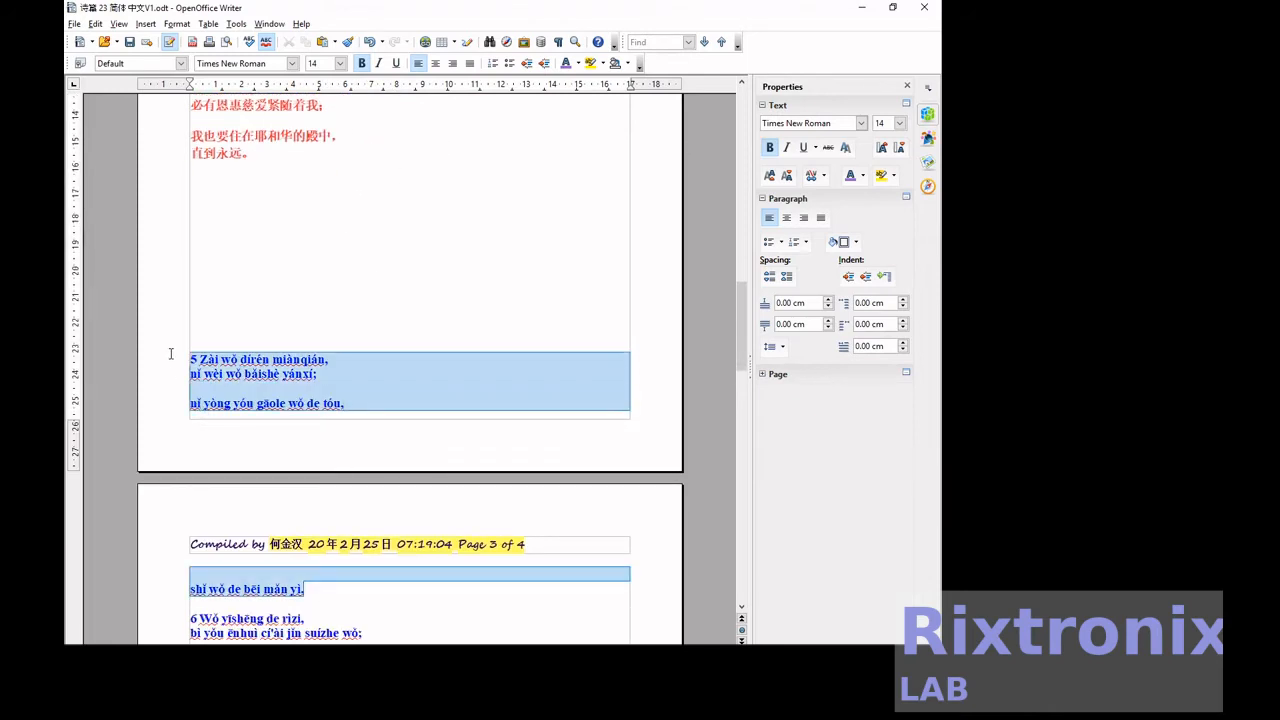
key(Delete)
scroll(300, 300, up, 5)
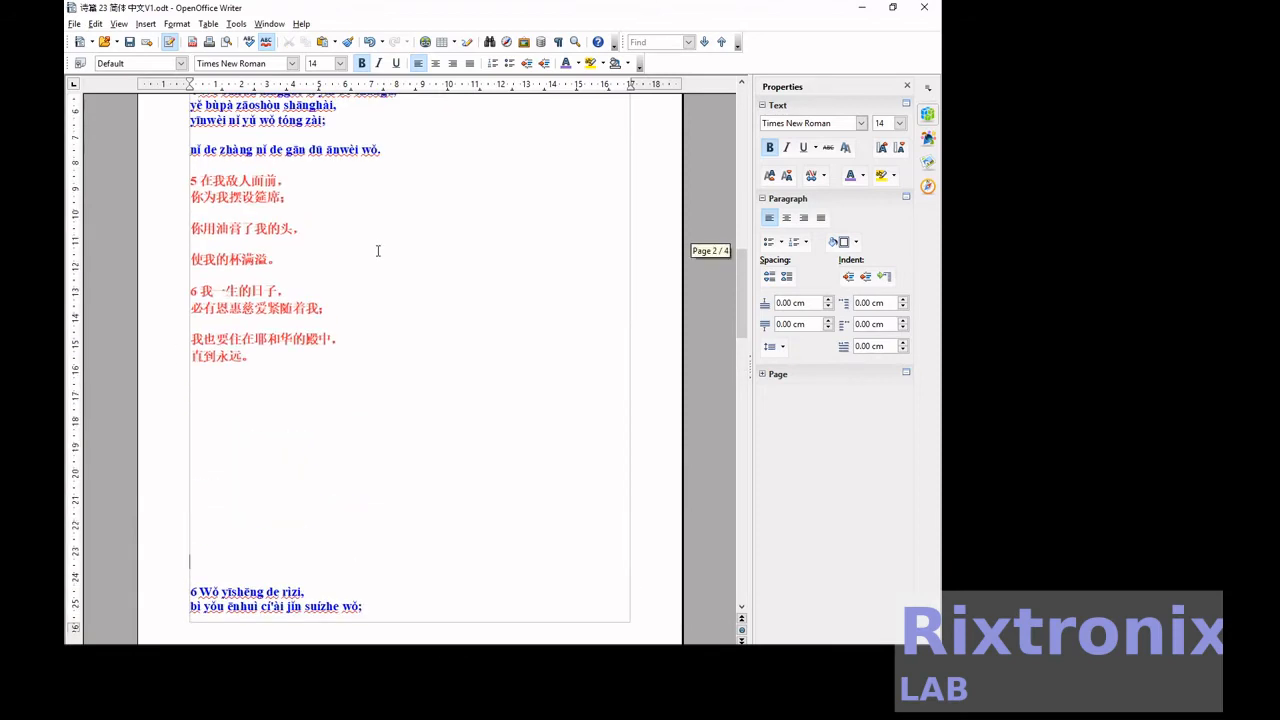
click(314, 258)
key(Return)
key(ctrl+v)
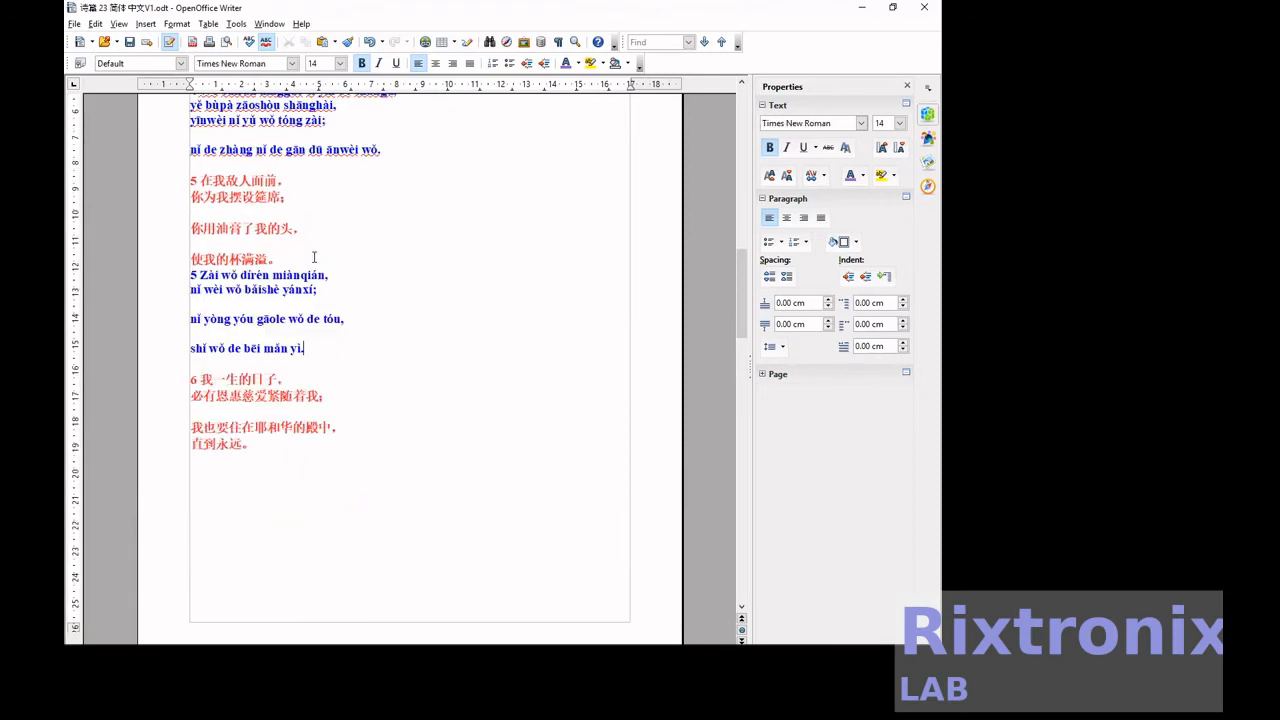
Delete all blank lines between the end of Chinese verse 6 and pinyin verse 6 so the pinyin follows directly
scroll(328, 296, down, 3)
scroll(328, 296, down, 1)
click(210, 333)
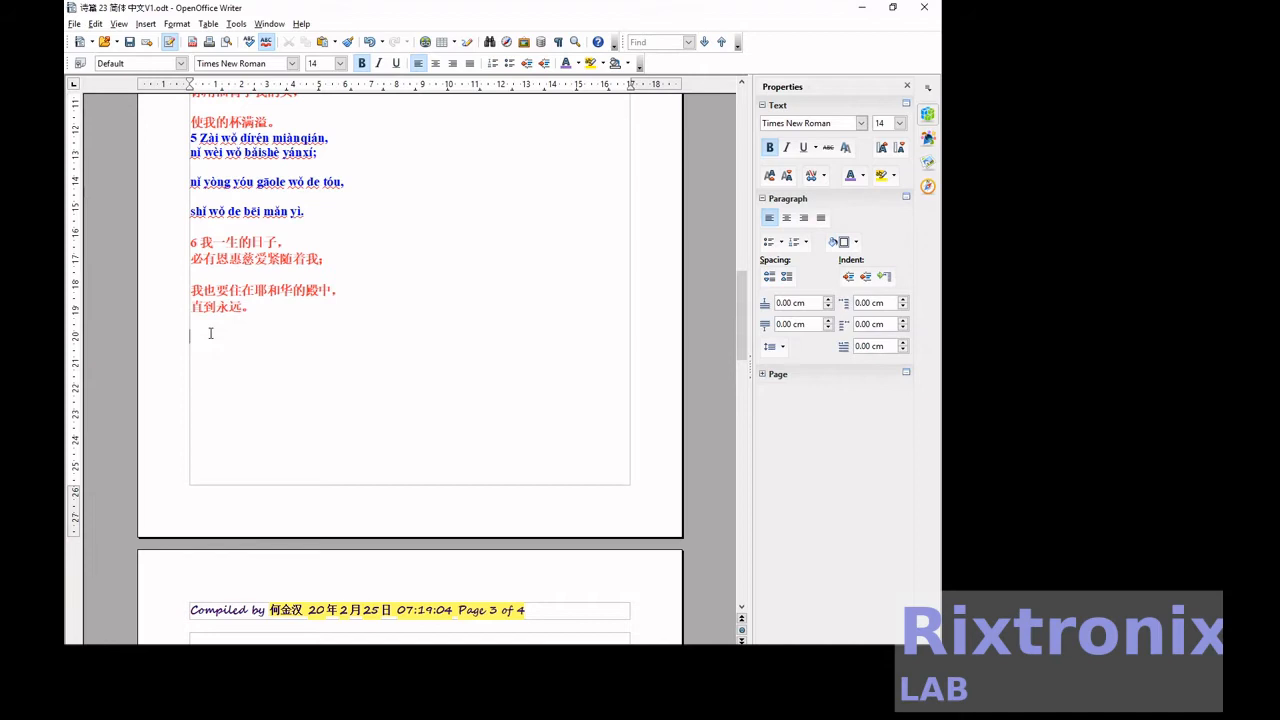
key(shift+Down)
key(shift+Down)
key(shift+Down)
key(shift+Down)
key(shift+Down)
key(shift+Down)
key(shift+Down)
key(shift+Down)
key(shift+Down)
key(shift+Down)
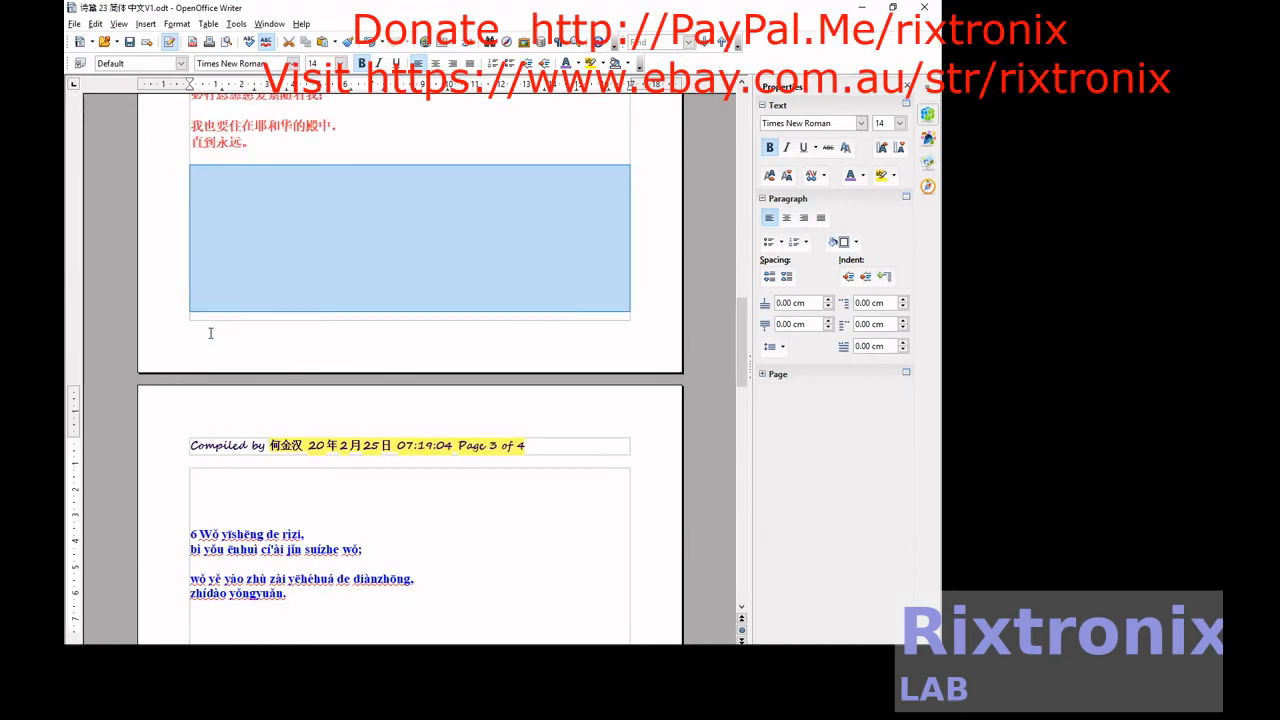
key(Delete)
key(Delete)
key(Delete)
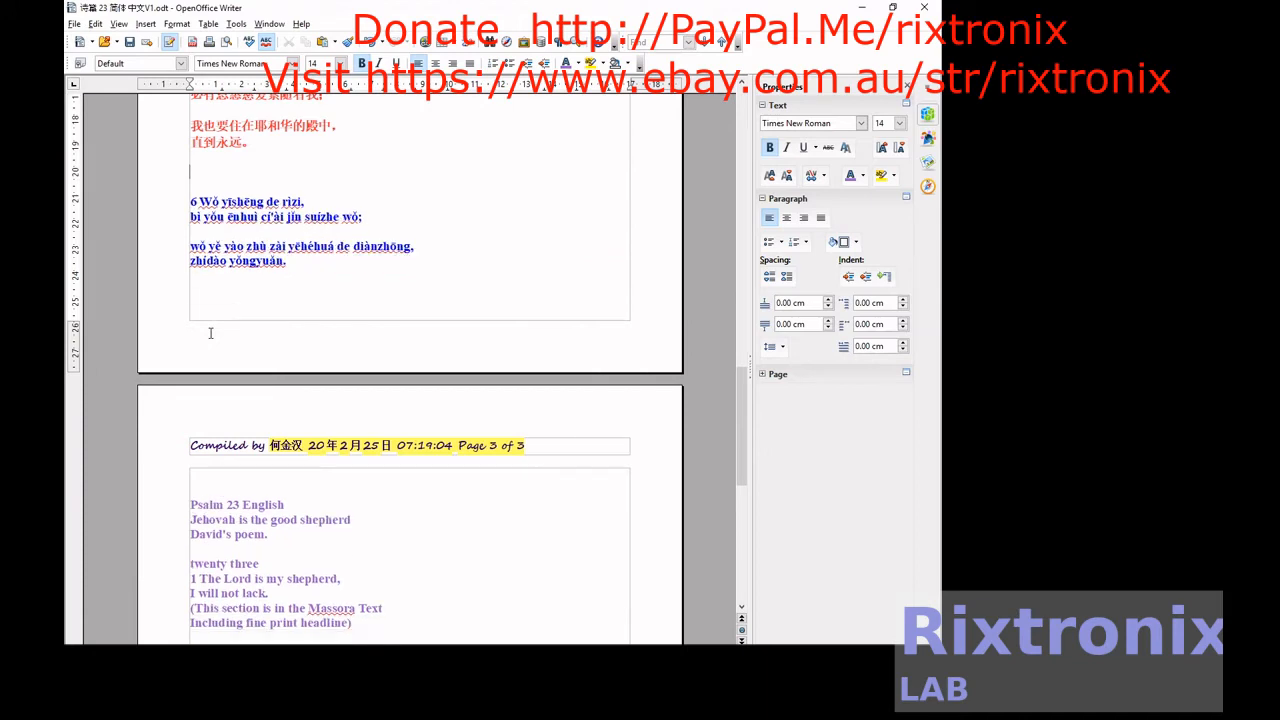
key(Delete)
key(Delete)
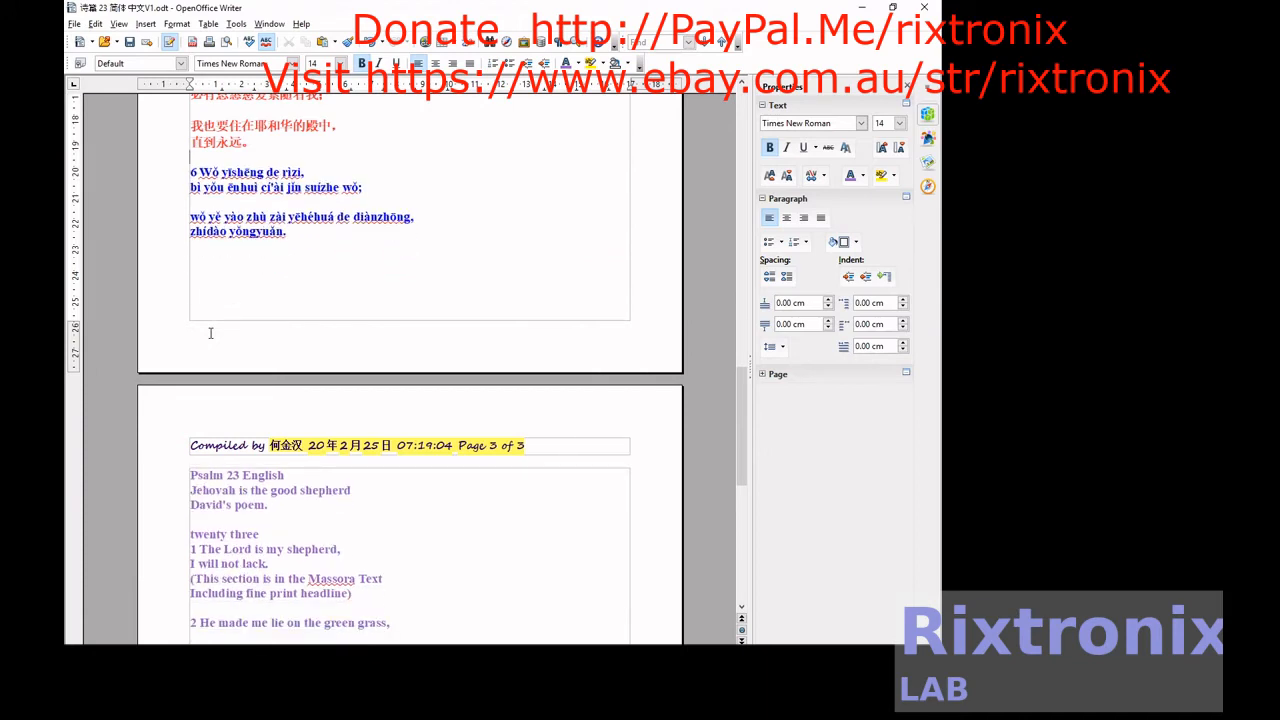
key(Delete)
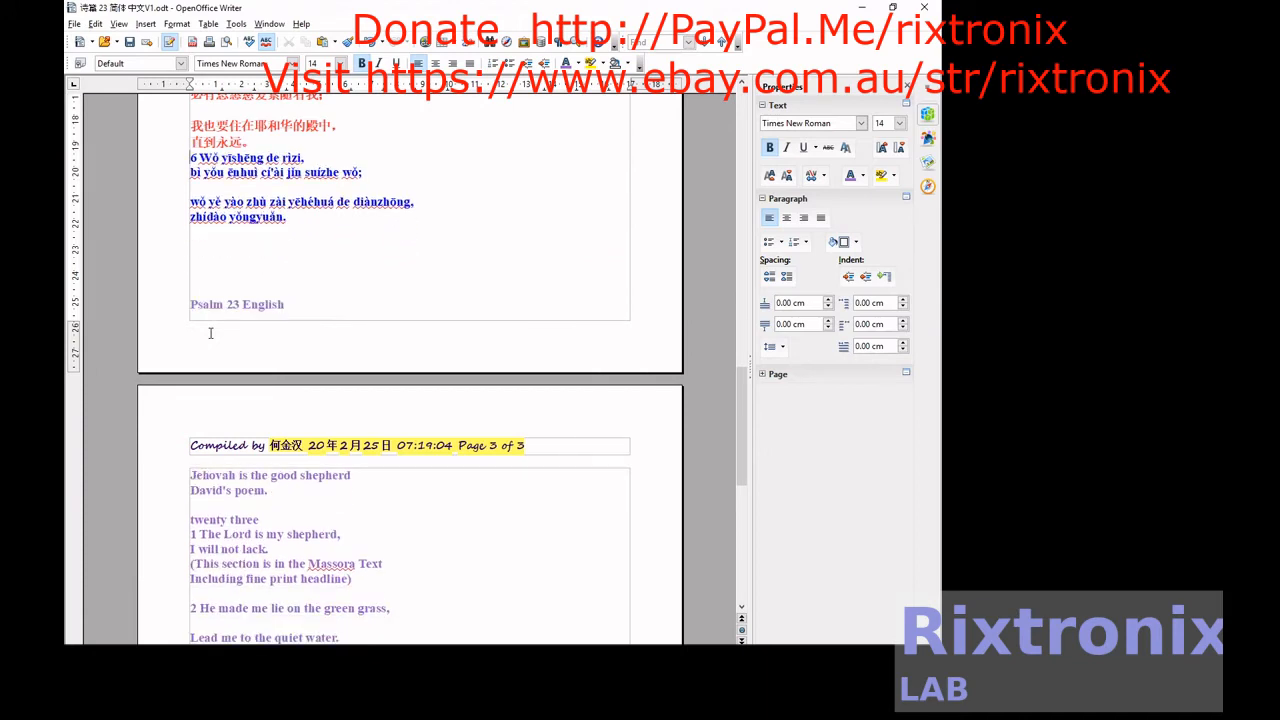
Move the three English title lines, from "Psalm 23 English" to "David's poem.", directly below the pinyin title on page 1
scroll(210, 333, down, 2)
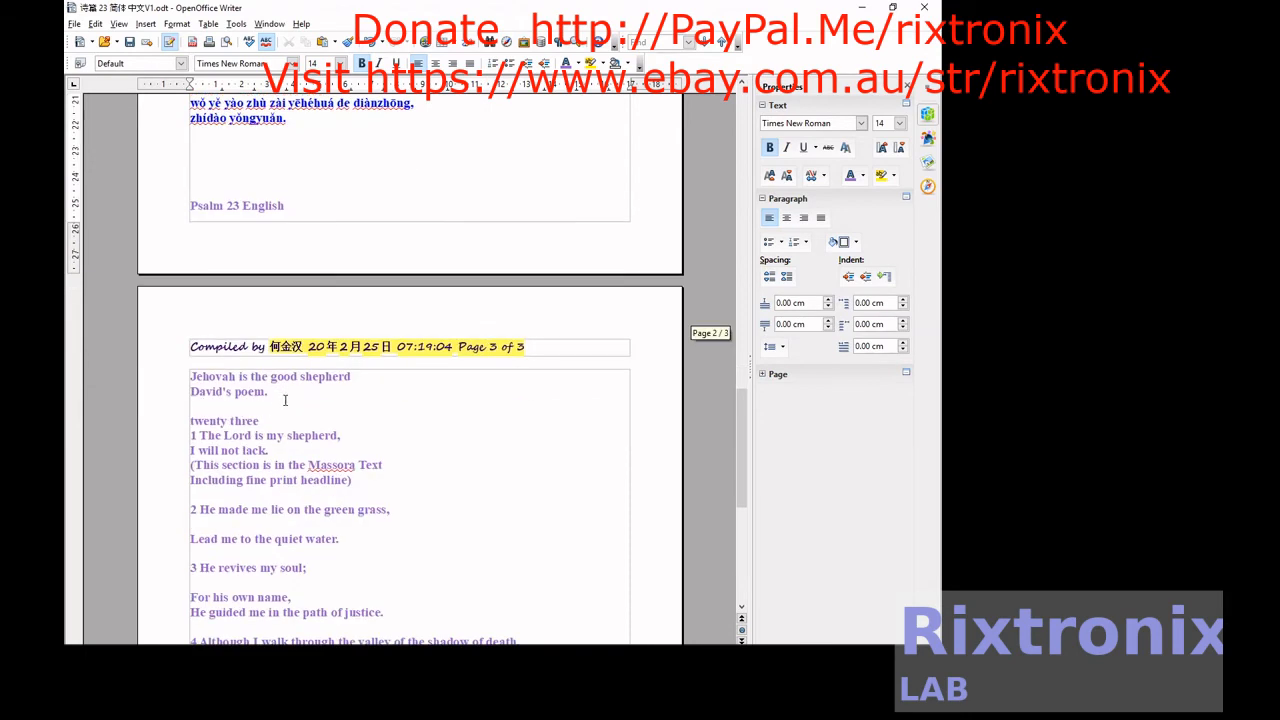
drag(287, 401, 188, 197)
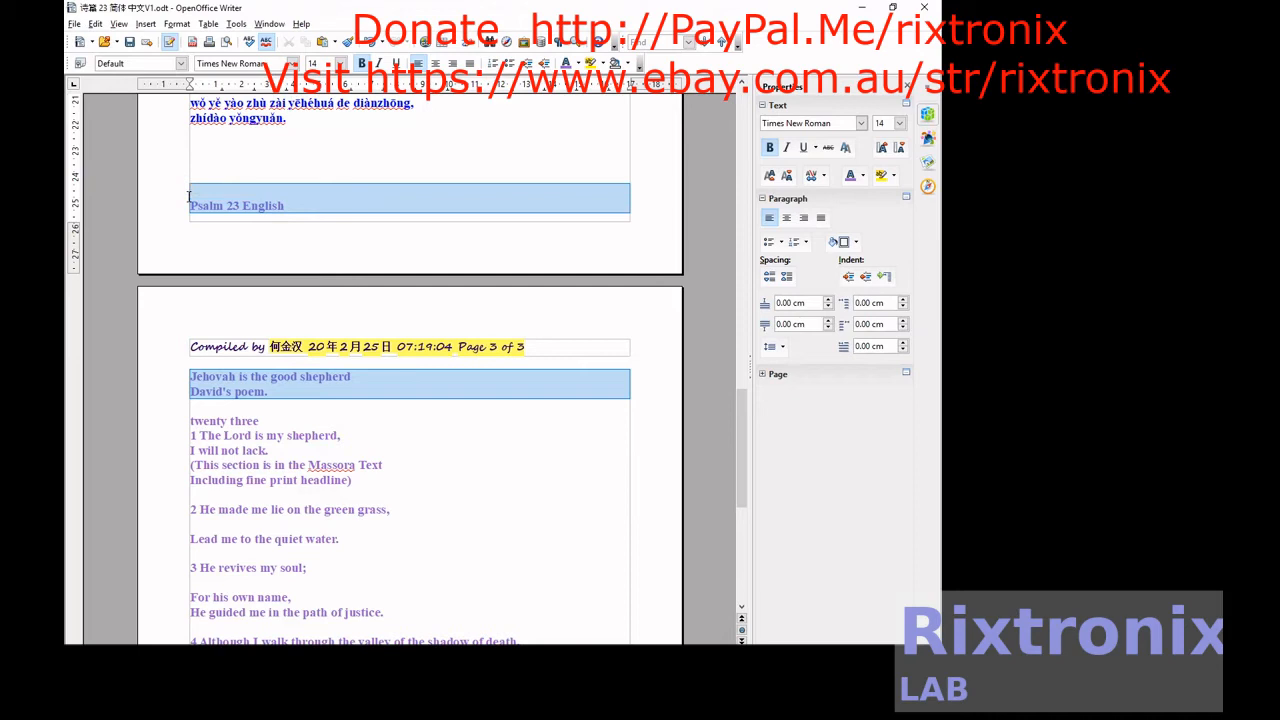
click(188, 197)
drag(292, 395, 174, 204)
key(Delete)
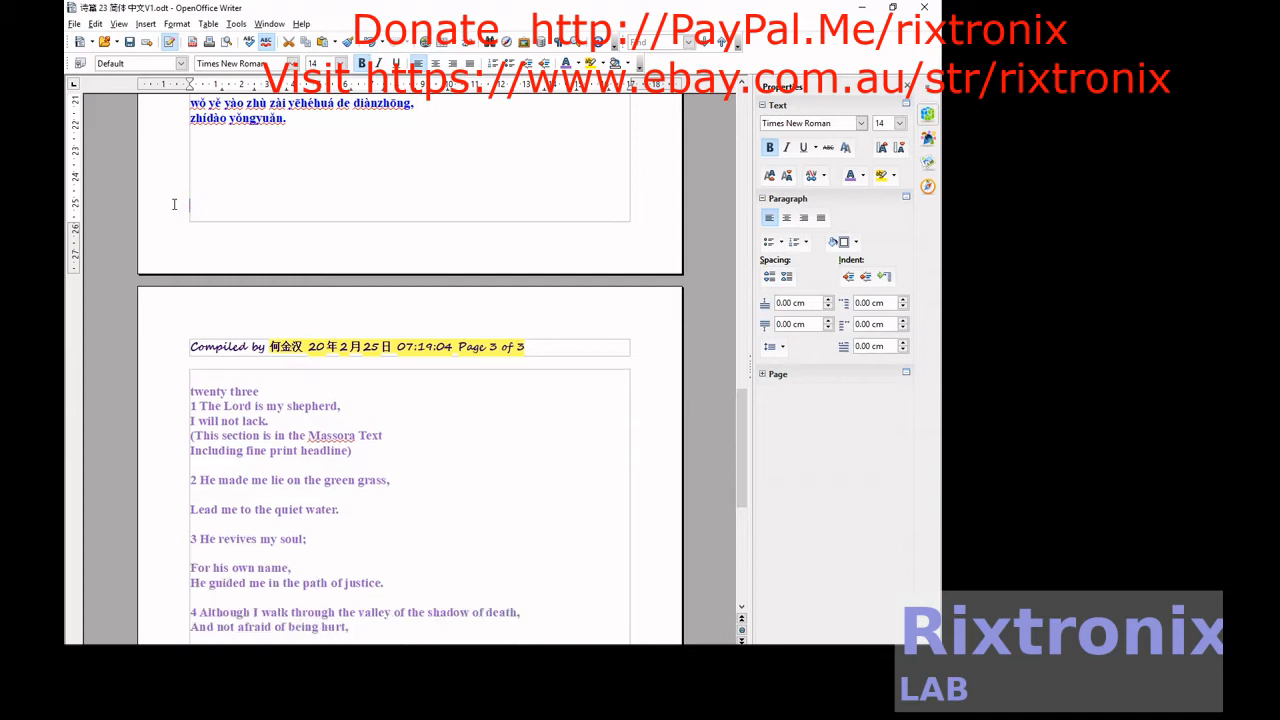
scroll(300, 215, up, 10)
scroll(313, 220, up, 9)
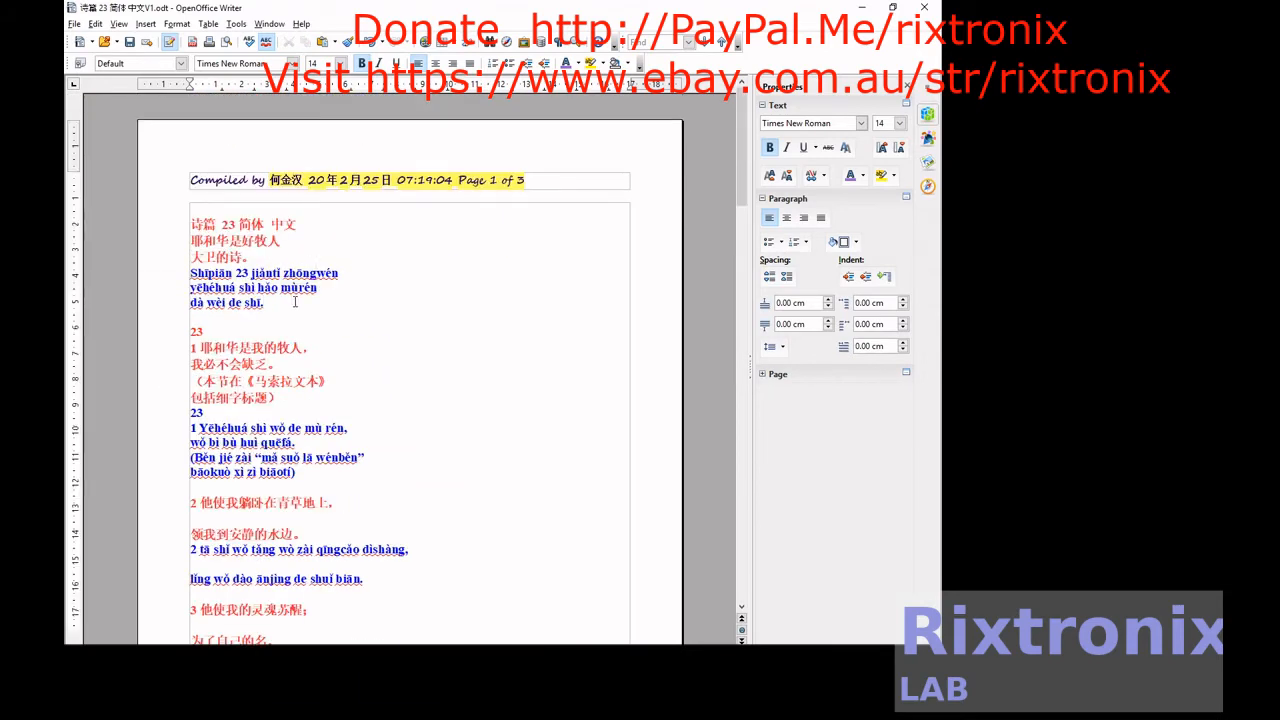
key(Return)
key(ctrl+v)
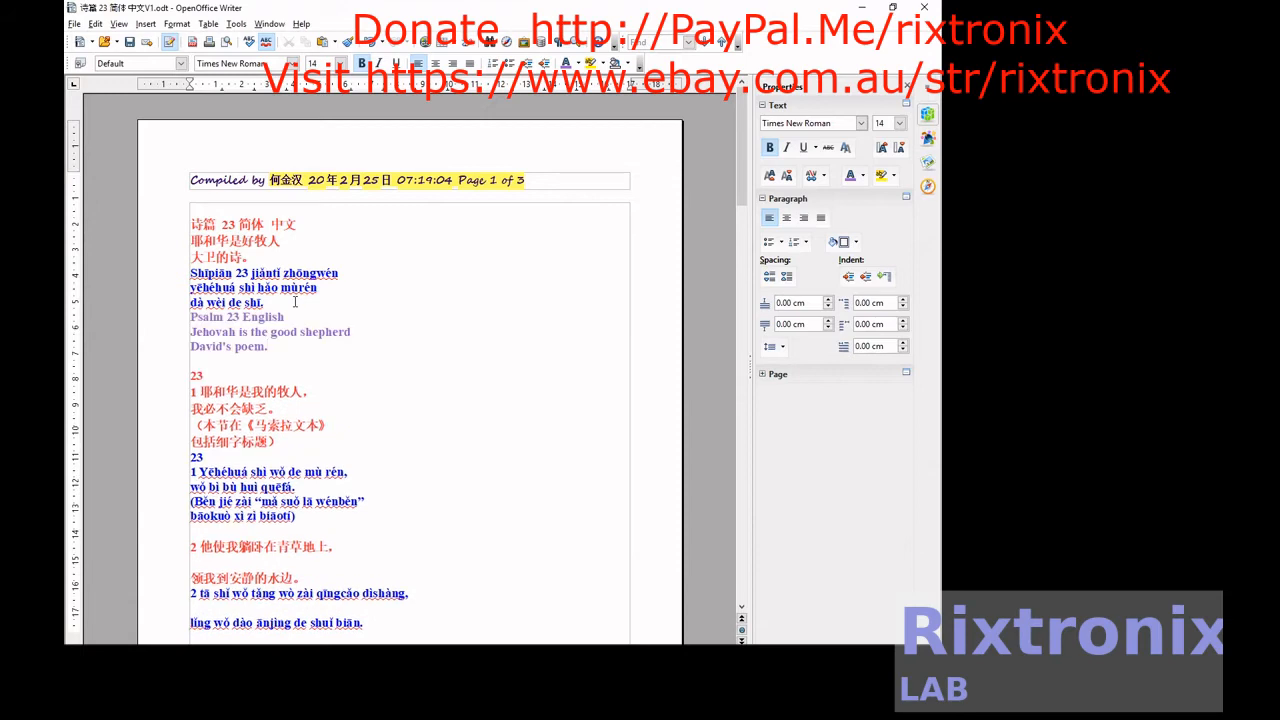
Move the "twenty three" heading and English verse 1, through "Including fine print headline)", directly below pinyin verse 1
scroll(295, 301, down, 4)
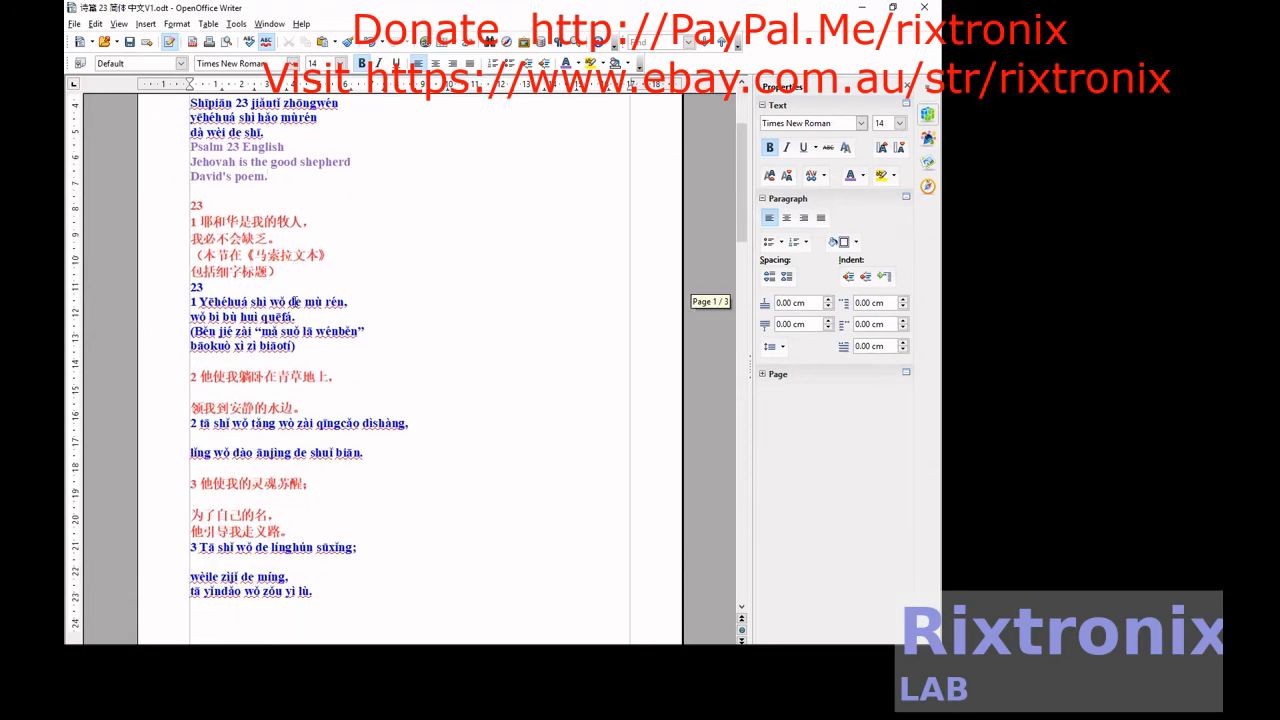
scroll(295, 305, down, 20)
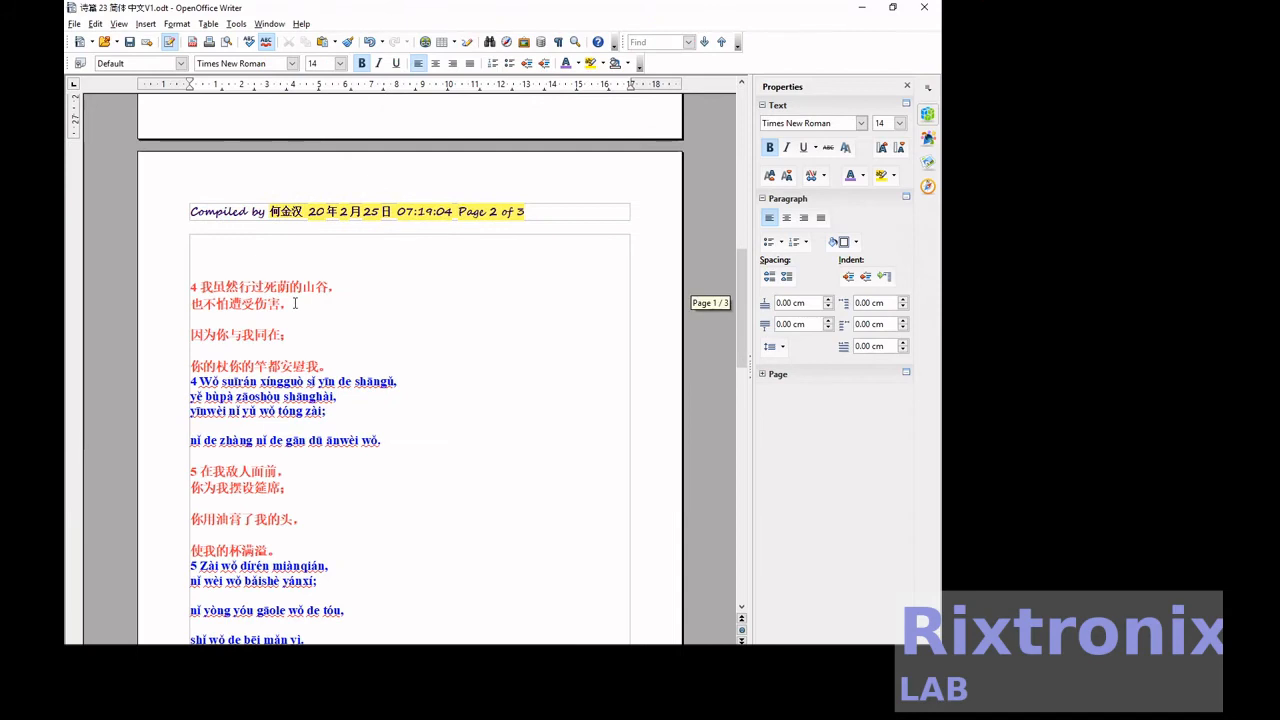
scroll(295, 305, down, 6)
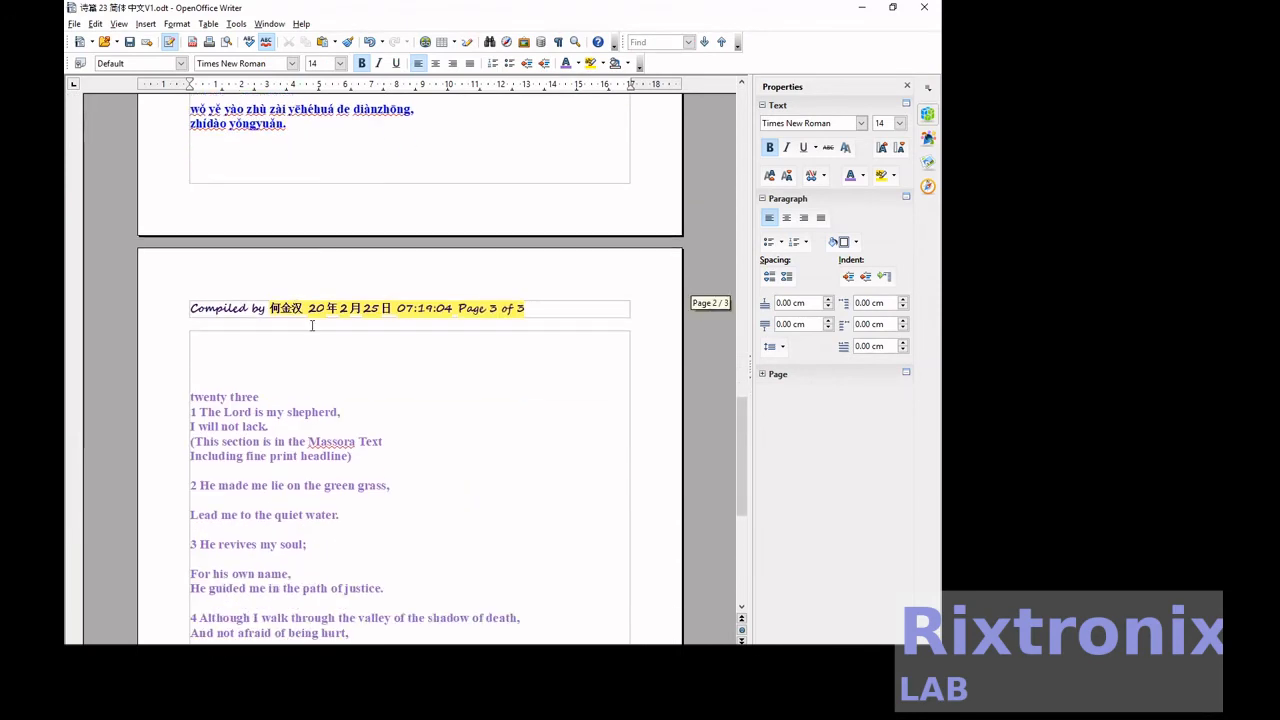
drag(364, 460, 175, 400)
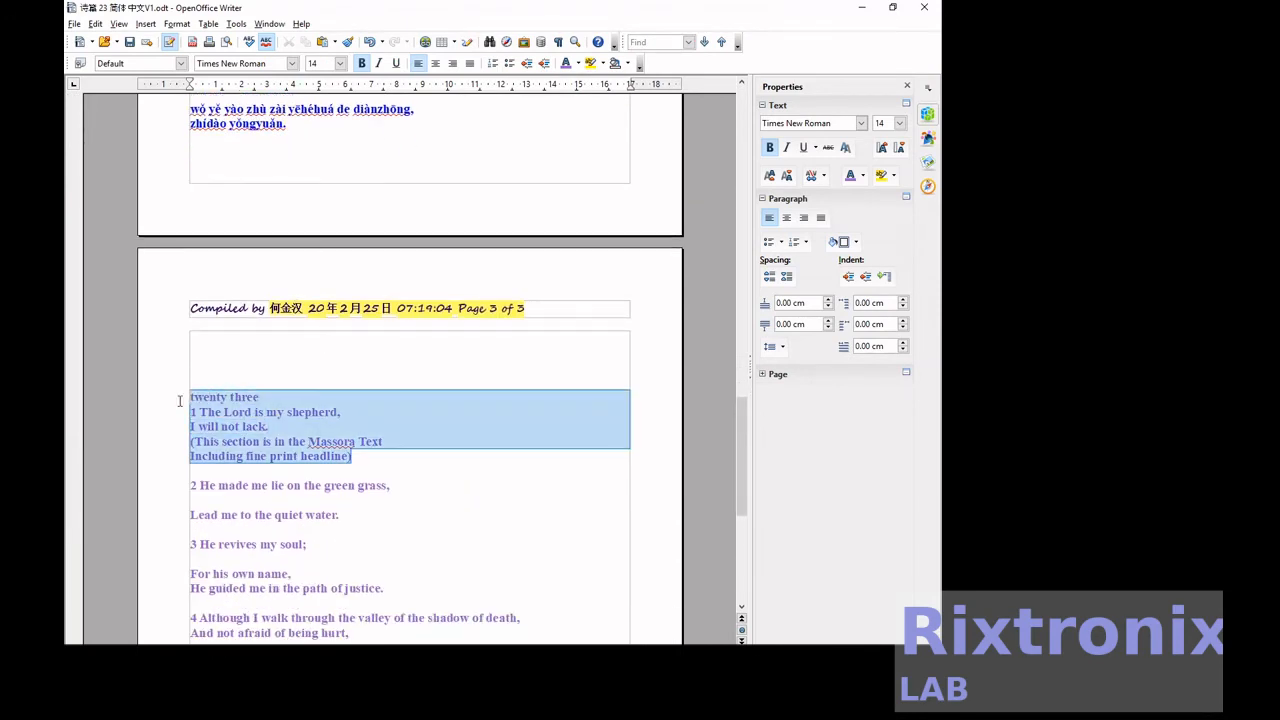
key(ctrl+x)
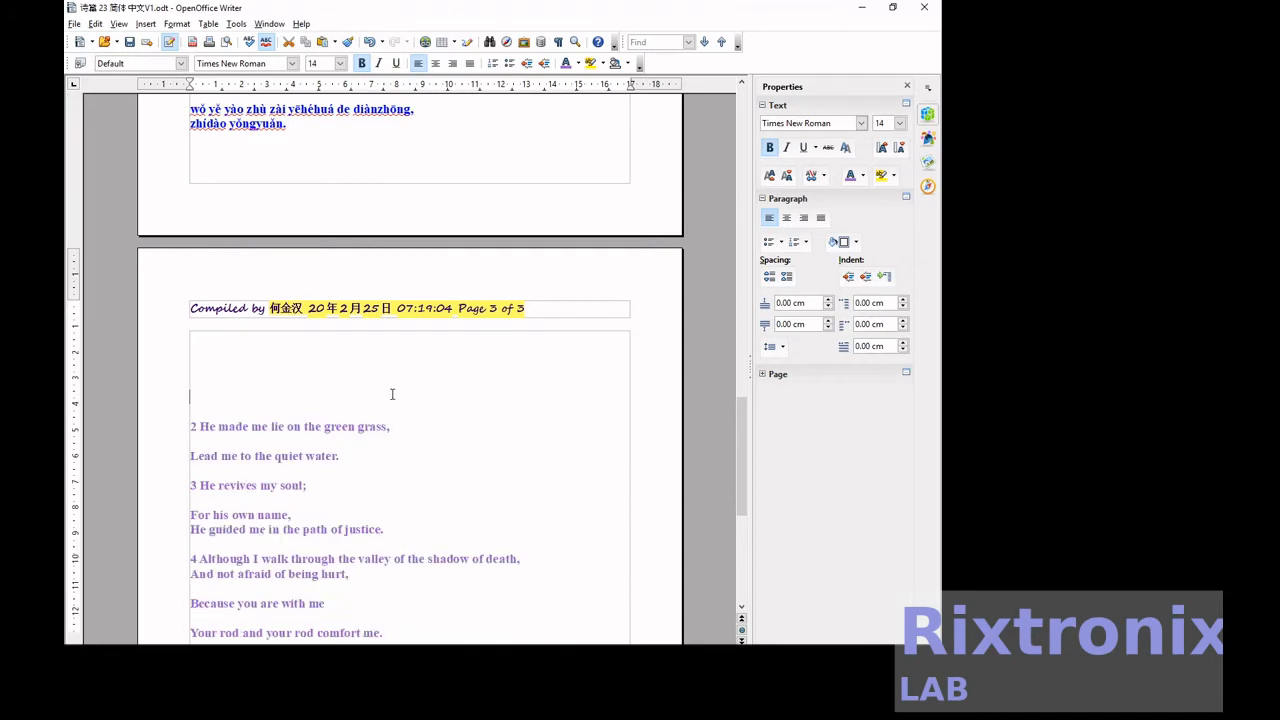
scroll(393, 393, up, 20)
scroll(394, 393, up, 4)
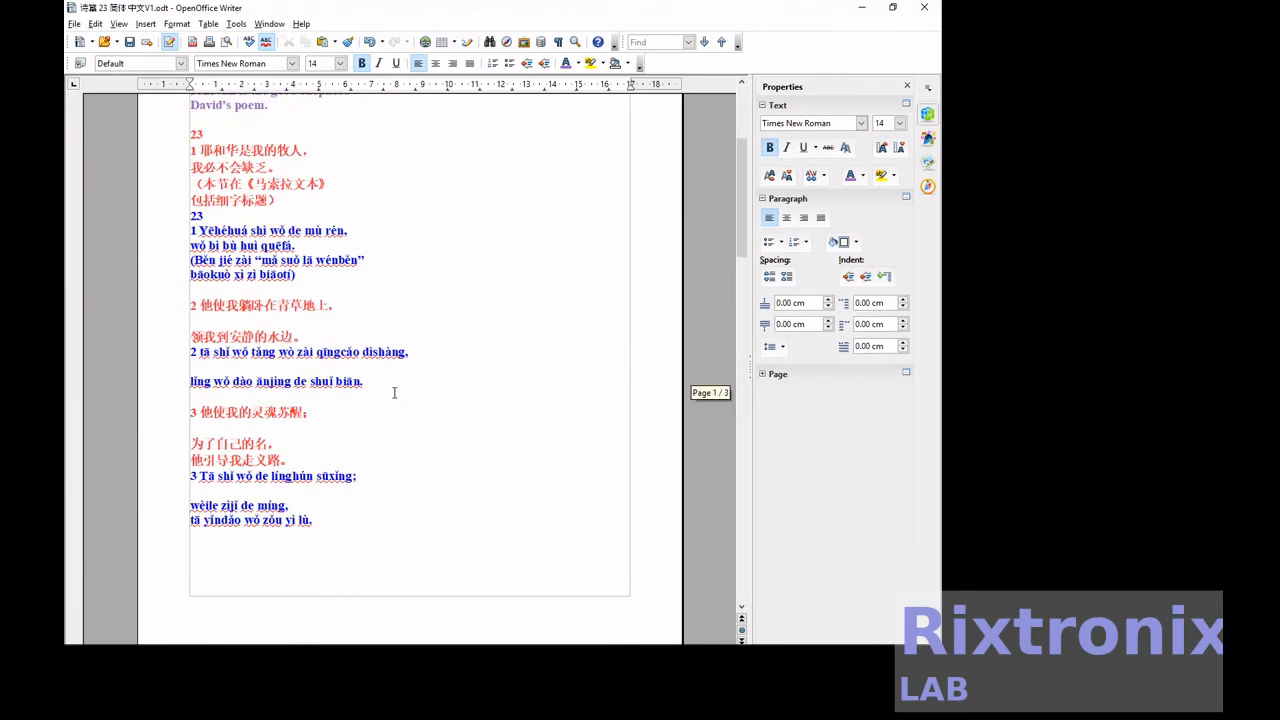
click(318, 276)
key(Return)
key(ctrl+v)
Move English verse 2, through "Lead me to the quiet water.", onto a new line directly below pinyin verse 2
scroll(319, 276, down, 19)
scroll(319, 276, up, 3)
scroll(319, 276, up, 2)
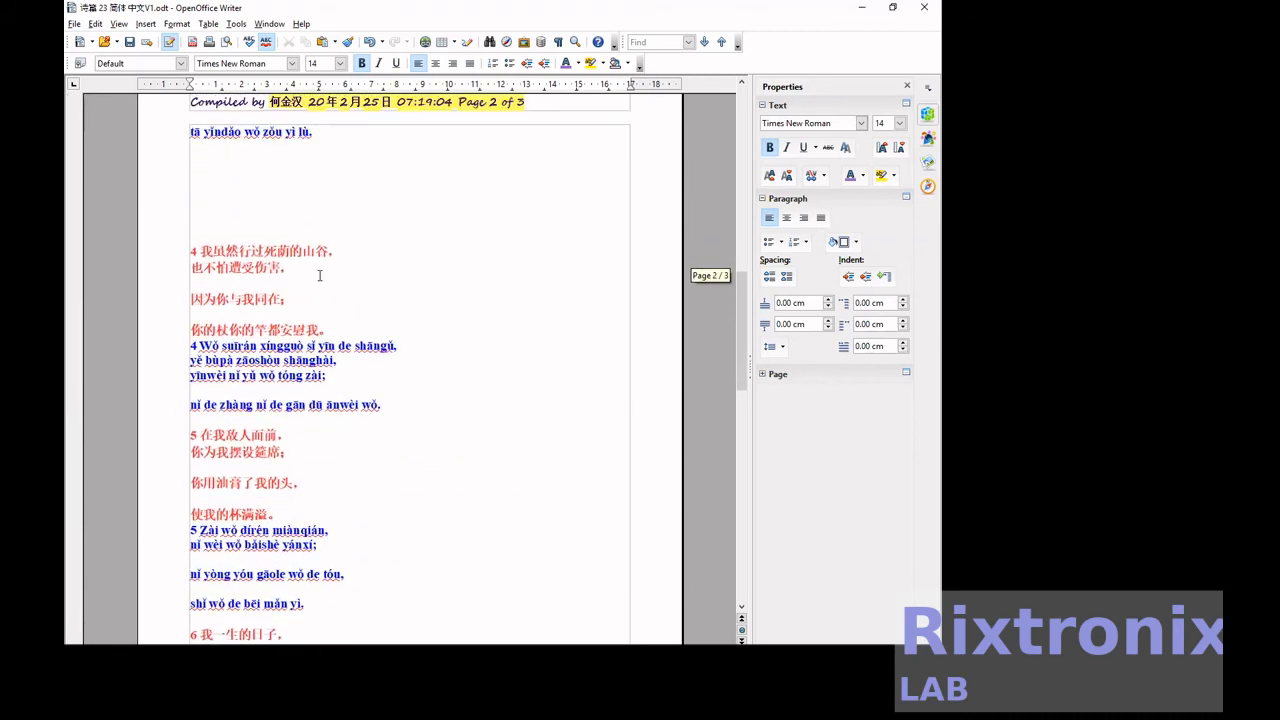
scroll(320, 276, up, 10)
scroll(320, 276, down, 4)
scroll(320, 276, up, 7)
scroll(320, 276, down, 16)
scroll(320, 276, down, 13)
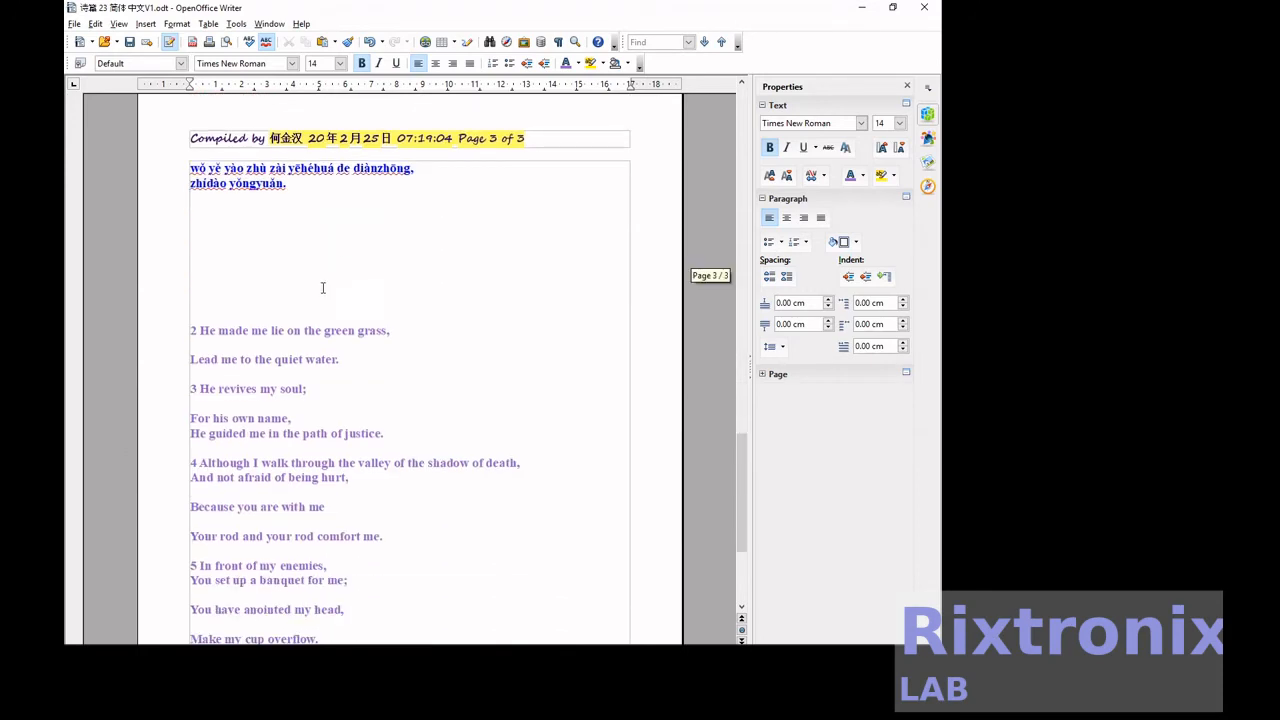
drag(341, 362, 172, 331)
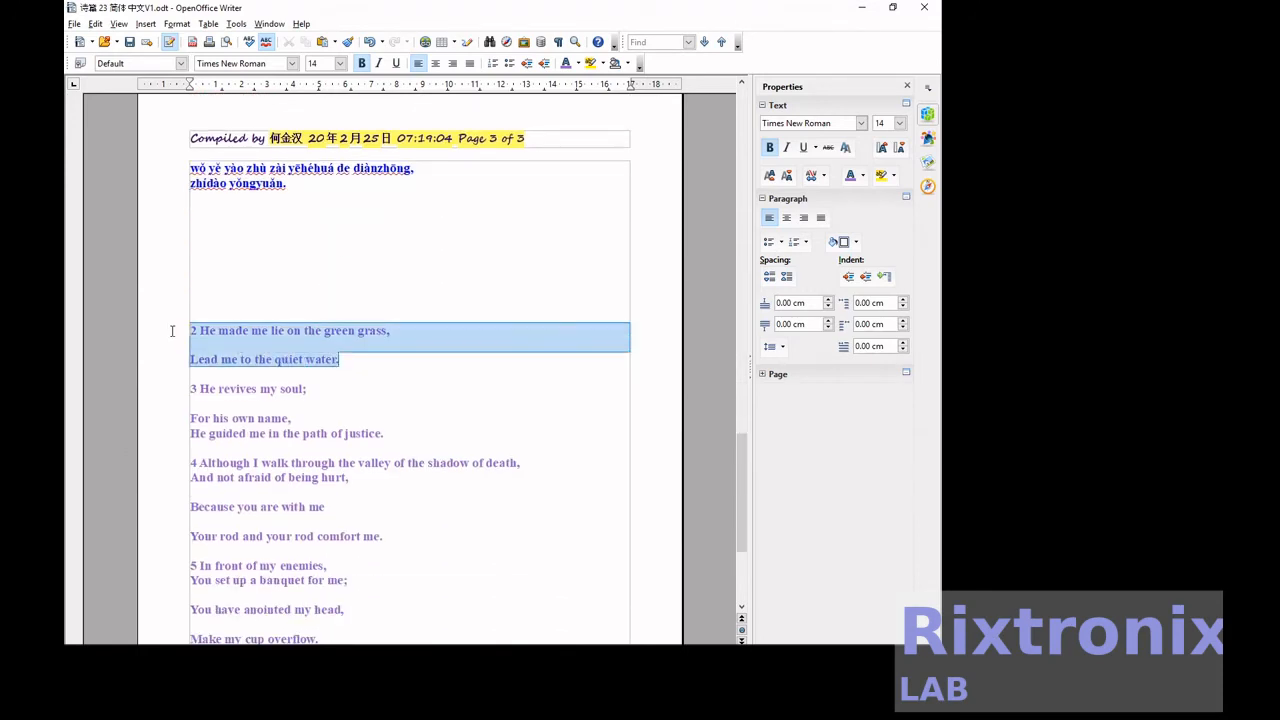
key(ctrl+x)
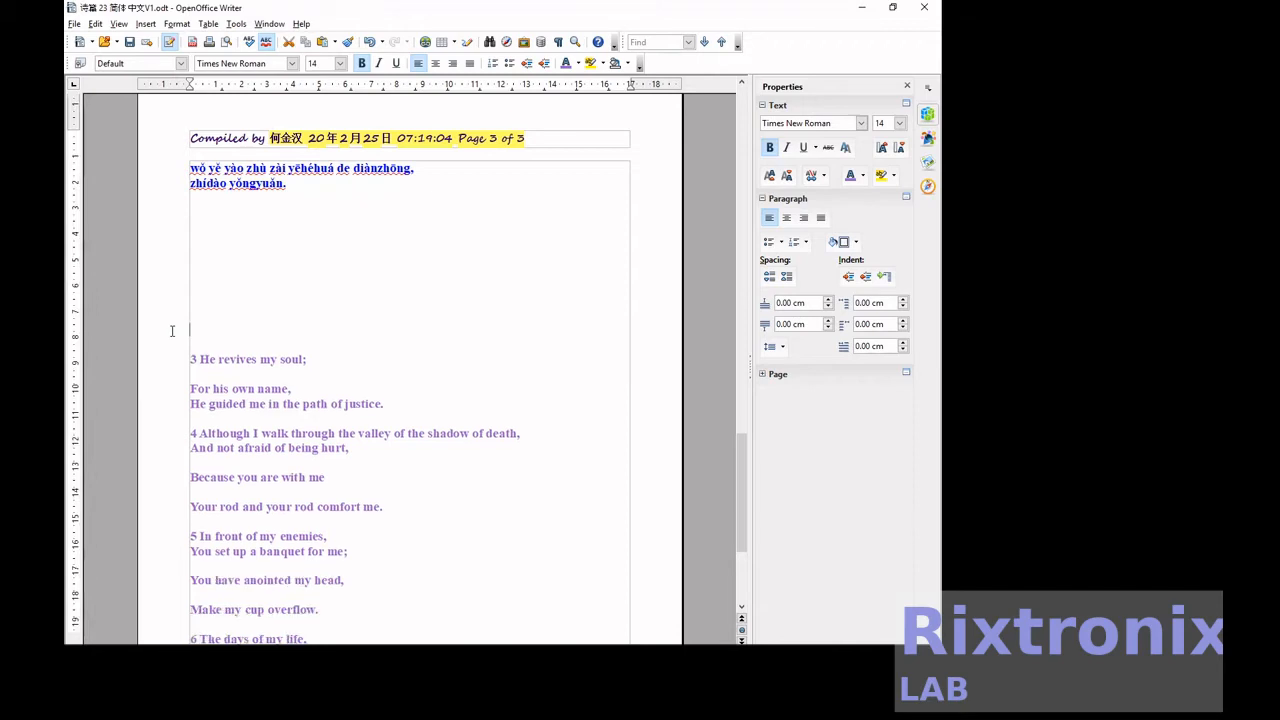
scroll(272, 315, up, 15)
scroll(272, 315, up, 8)
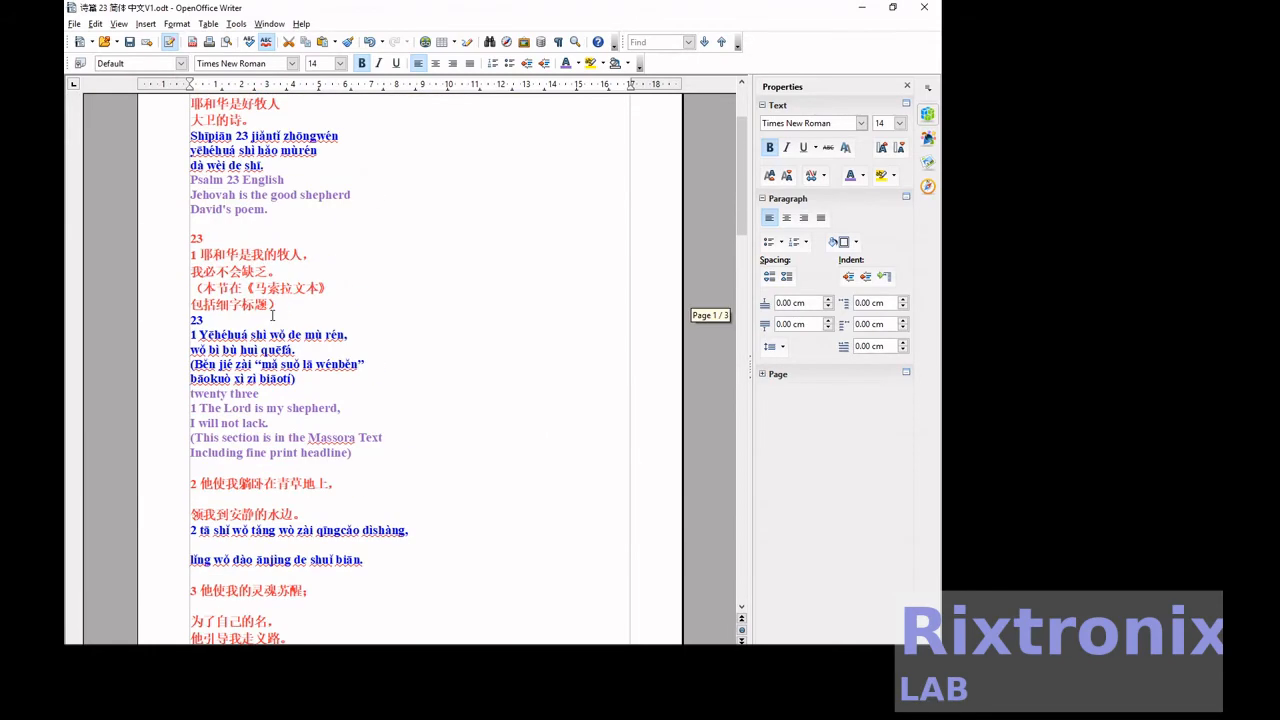
scroll(272, 315, down, 4)
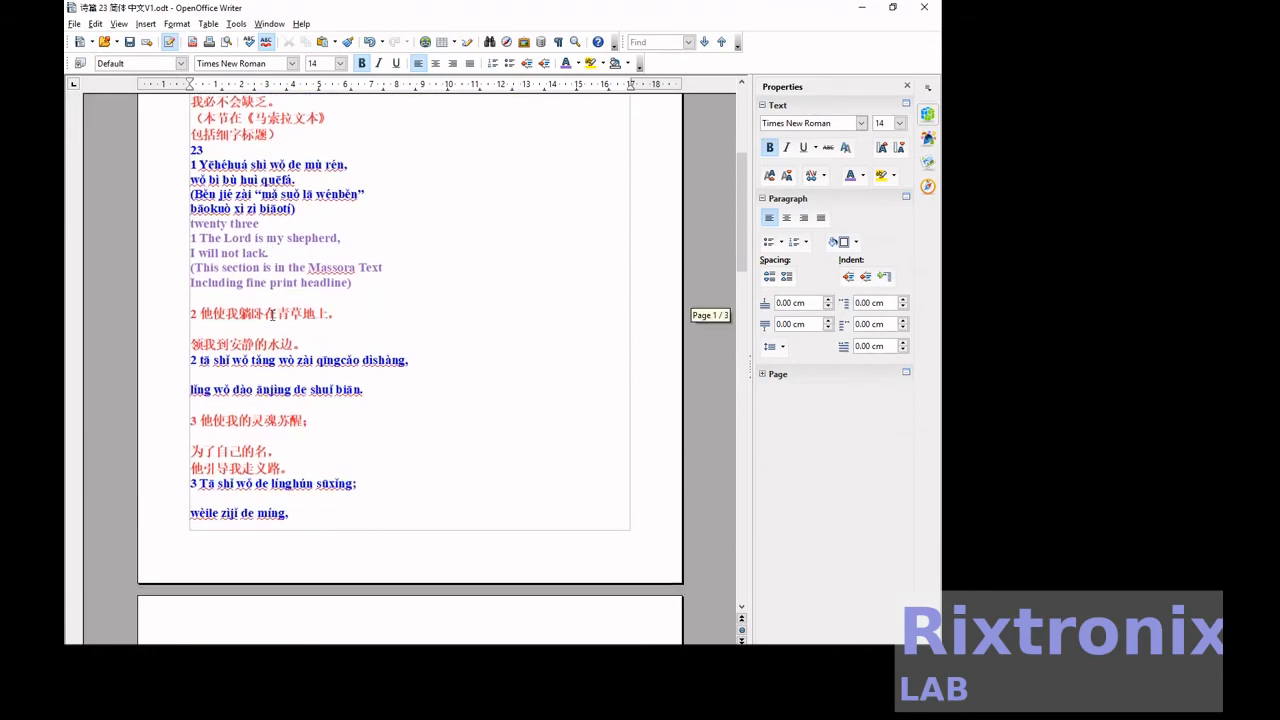
click(380, 387)
key(ctrl+v)
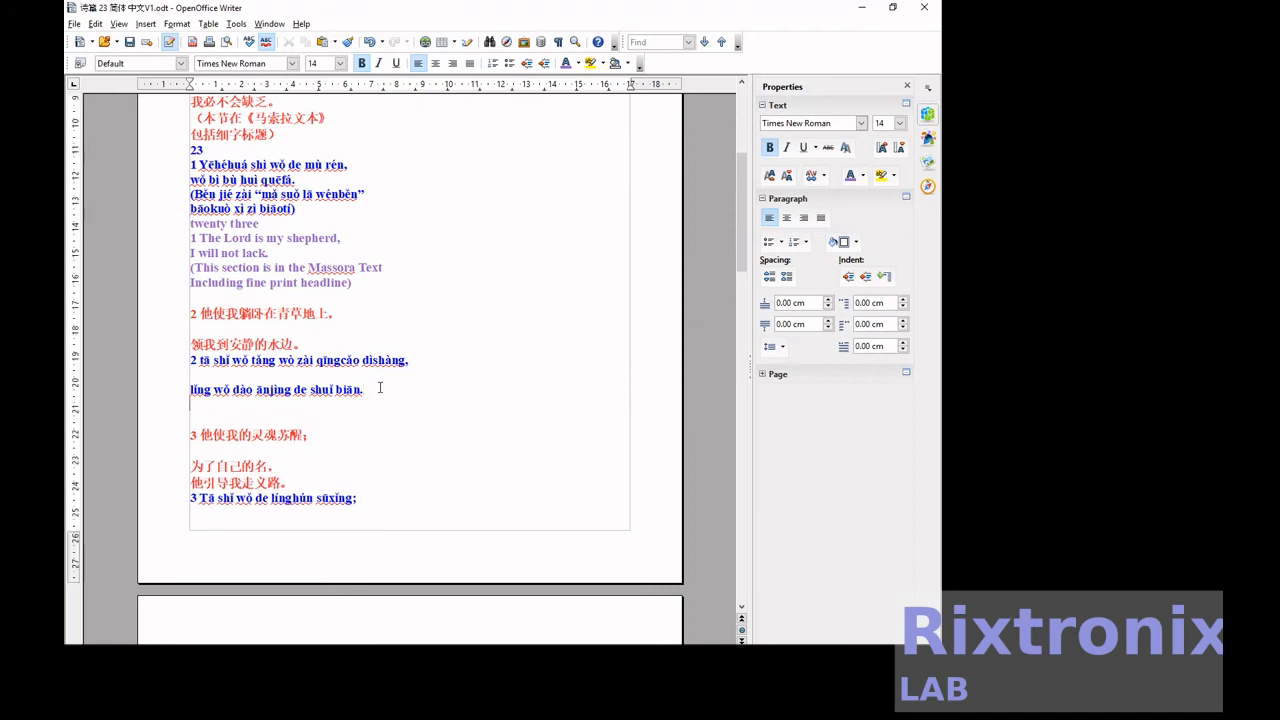
Move English verse 3, through "He guided me in the path of justice.", below pinyin verse 3 with no blank line between them
scroll(380, 387, down, 6)
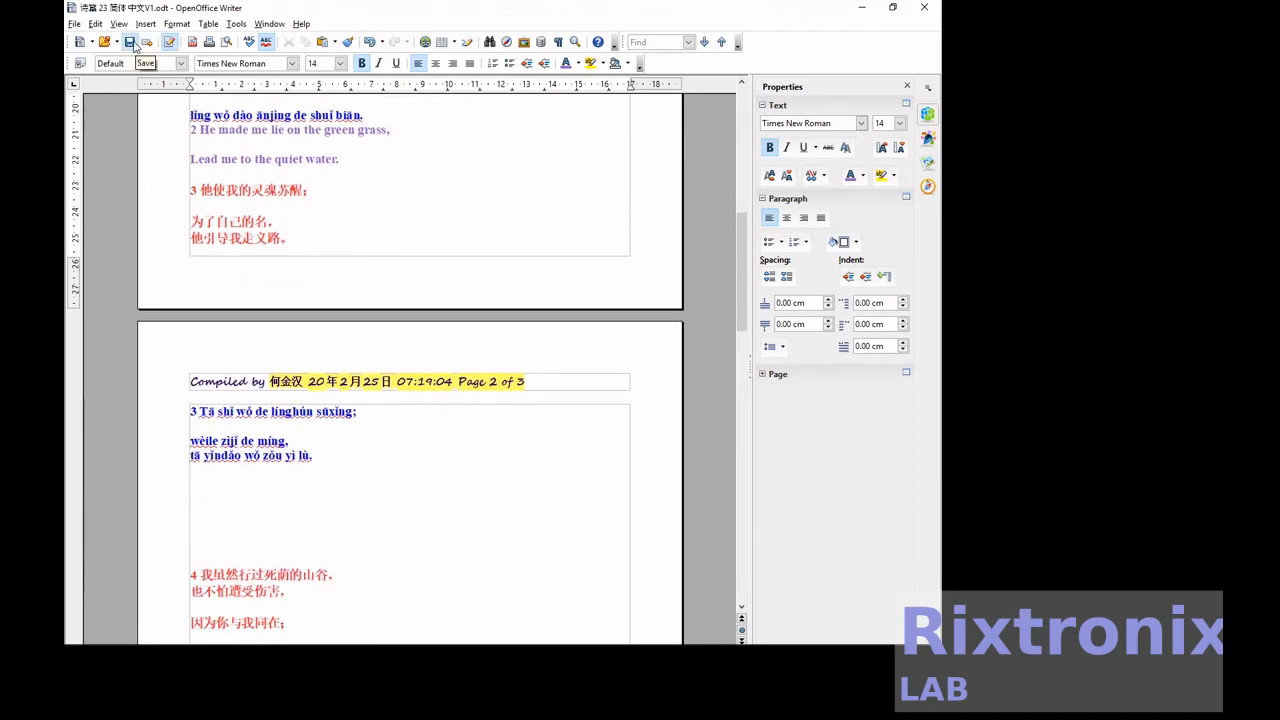
scroll(529, 374, down, 20)
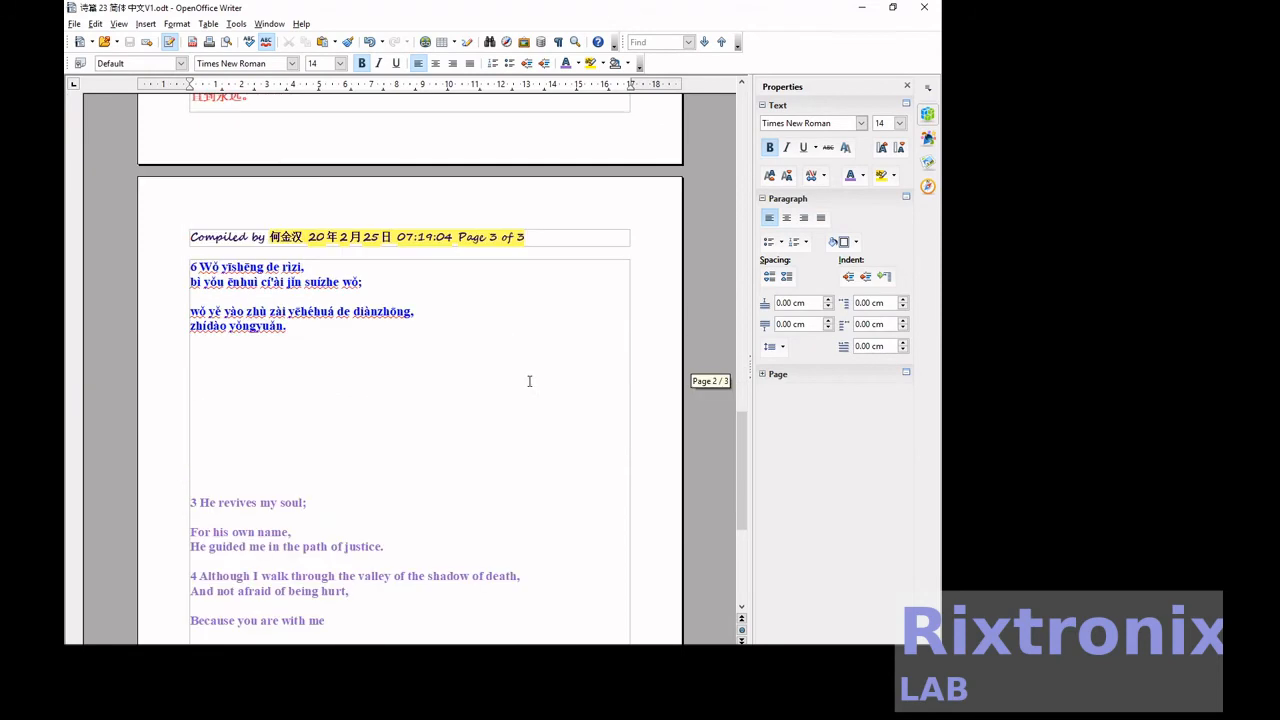
drag(423, 343, 171, 297)
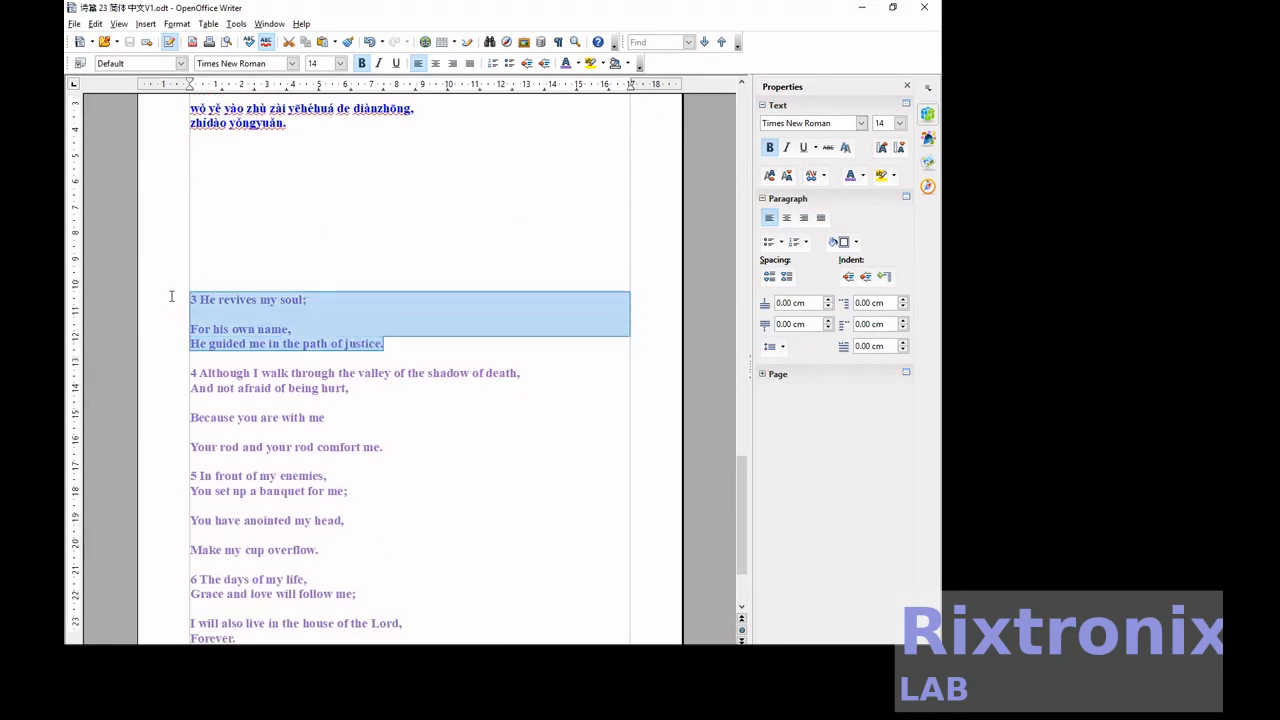
key(Delete)
scroll(174, 294, up, 15)
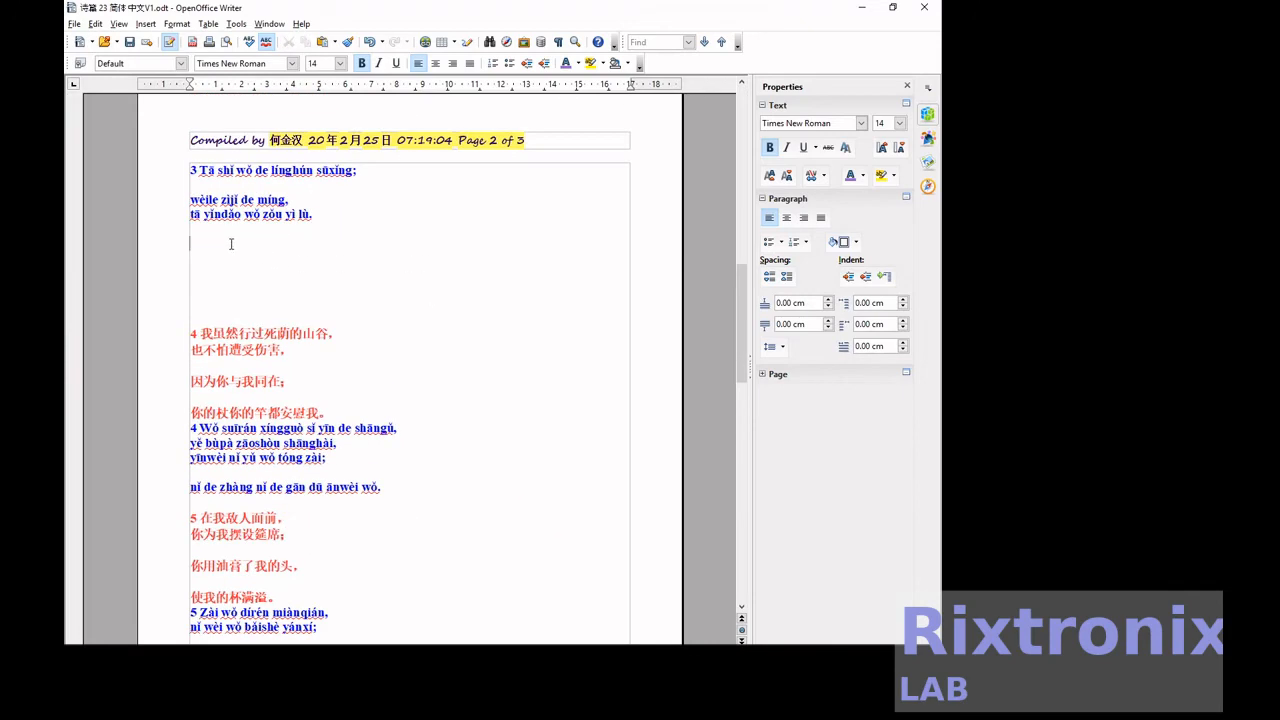
click(231, 238)
key(ctrl+v)
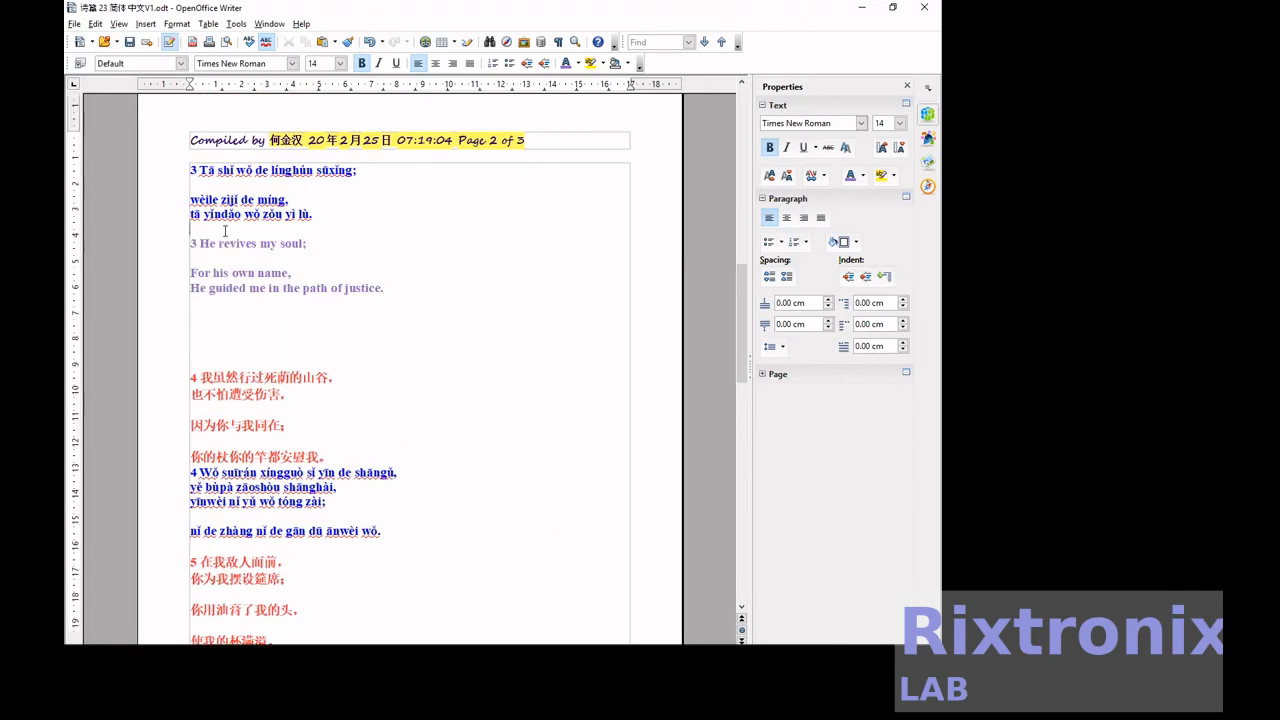
click(225, 231)
key(BackSpace)
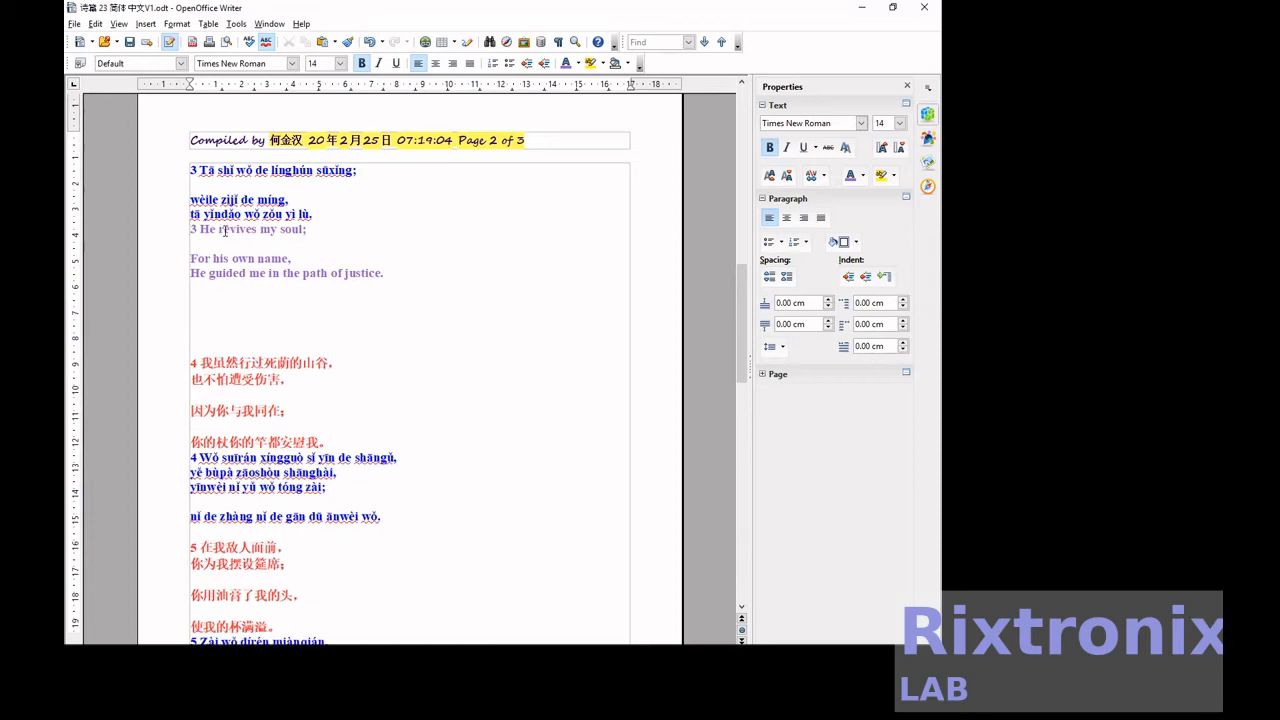
Move English verse 4, through "Your rod and your rod comfort me.", onto a new line directly below pinyin verse 4
scroll(225, 231, down, 15)
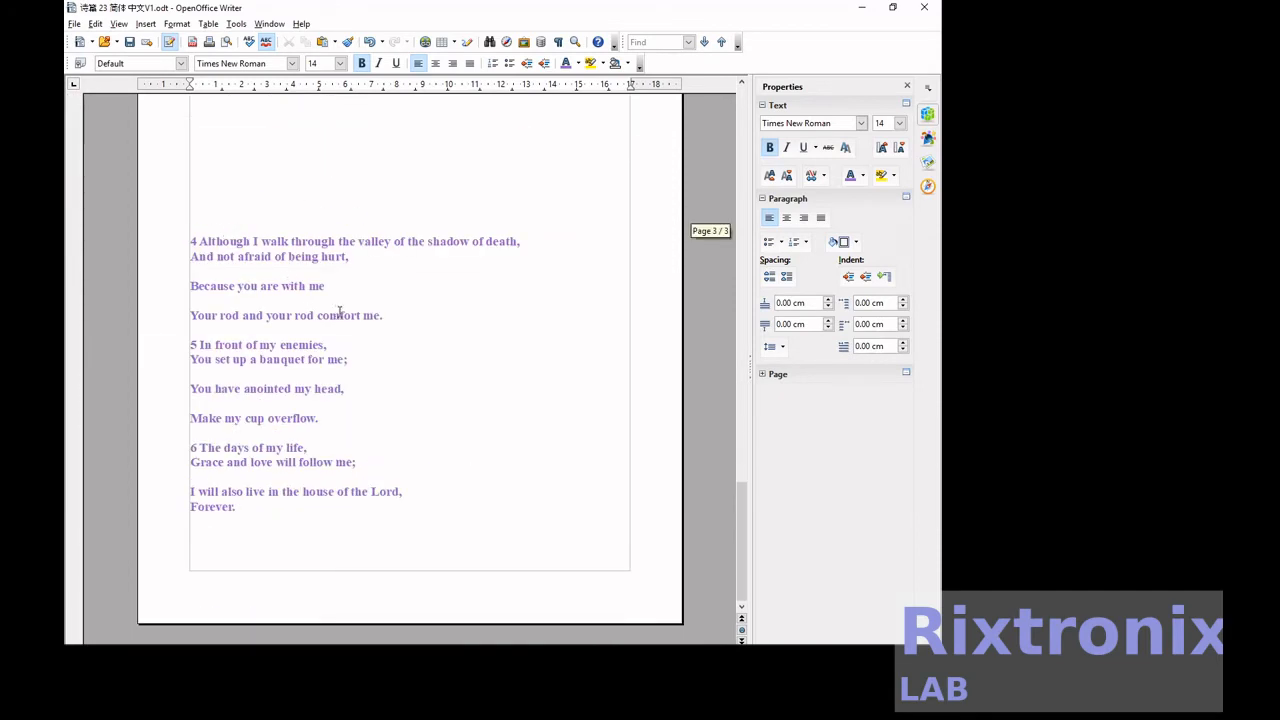
drag(422, 322, 183, 241)
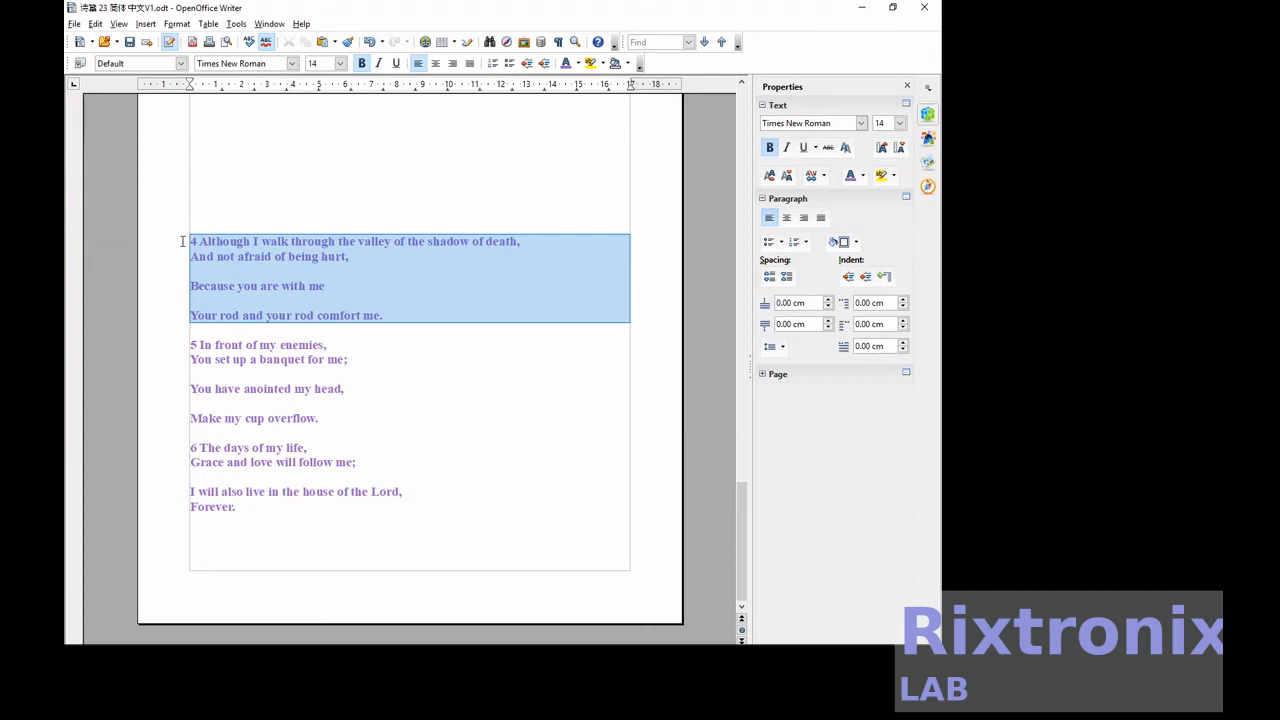
key(Delete)
scroll(358, 216, up, 10)
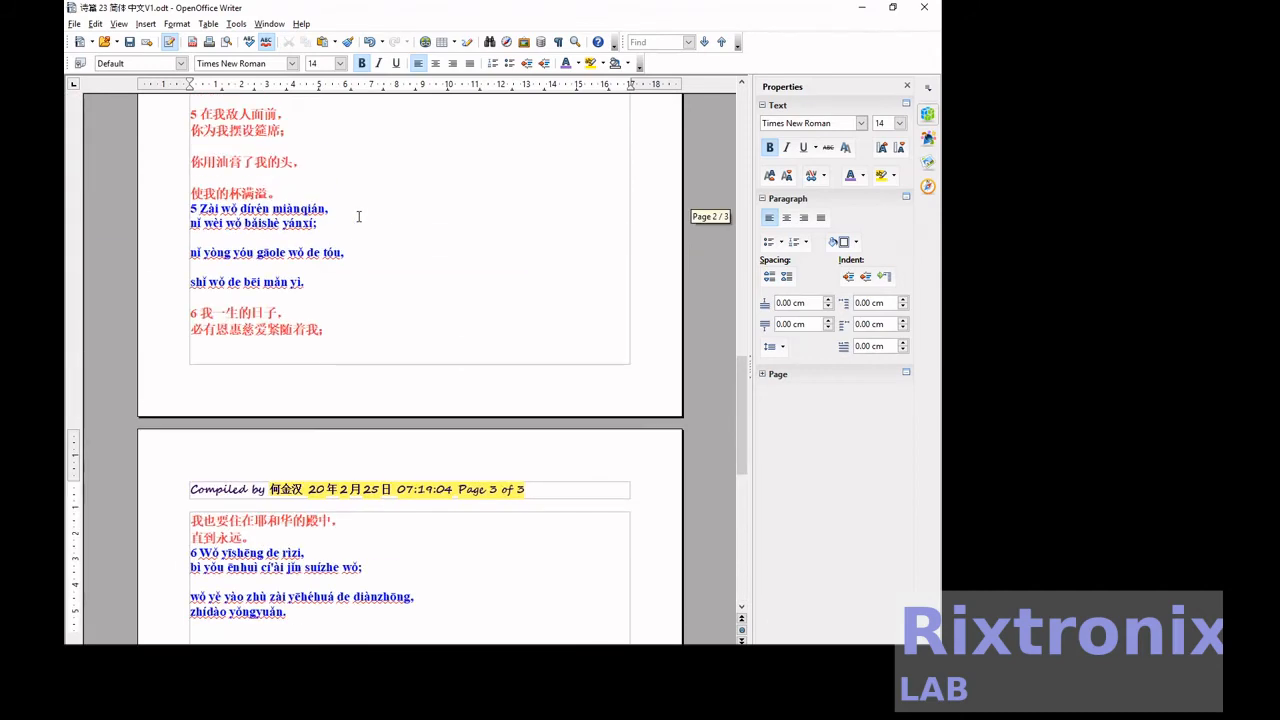
scroll(358, 216, up, 2)
click(409, 191)
key(Return)
key(ctrl+v)
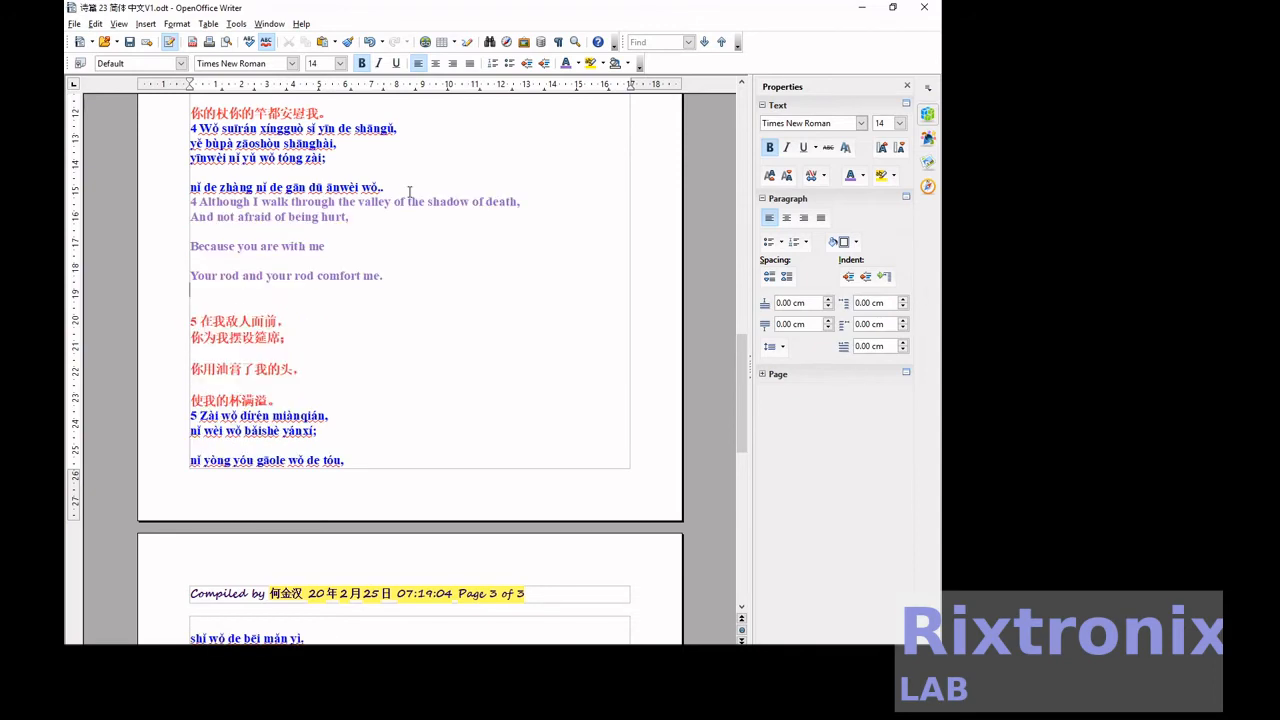
Move English verse 5, through "Make my cup overflow.", directly below the last pinyin line of verse 5 on page 3
scroll(409, 191, down, 7)
scroll(409, 191, down, 3)
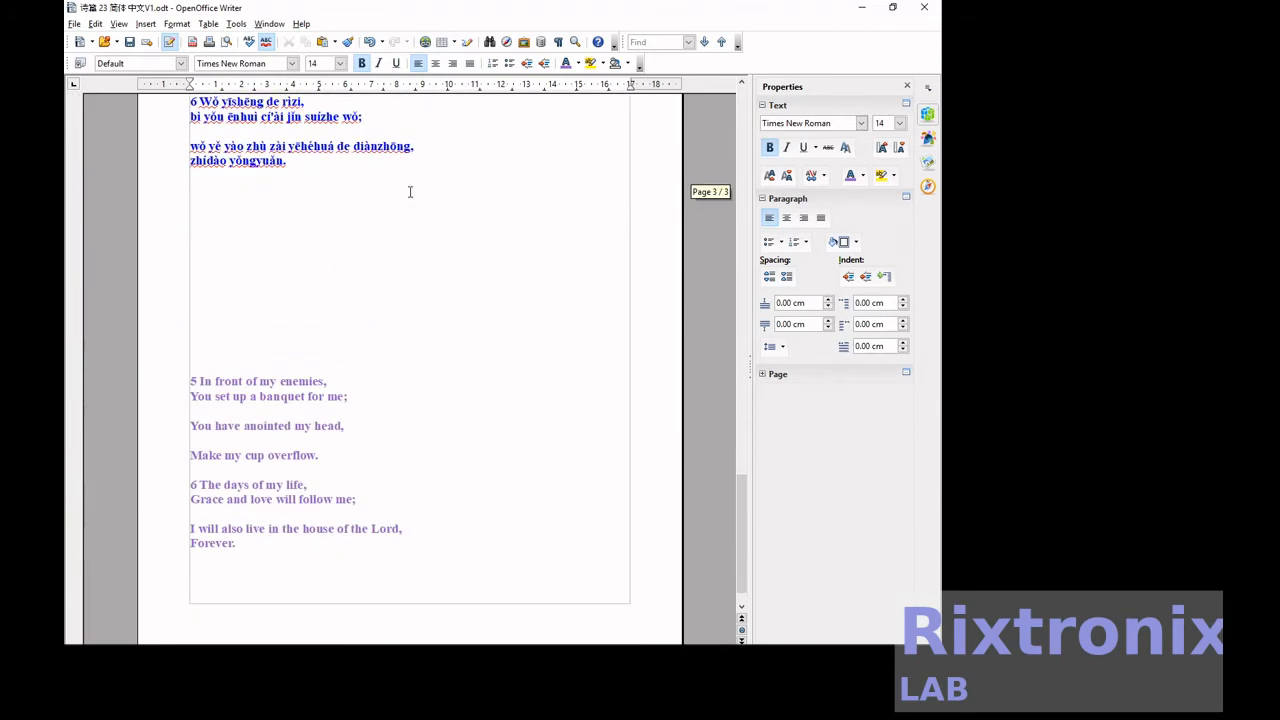
drag(326, 455, 177, 381)
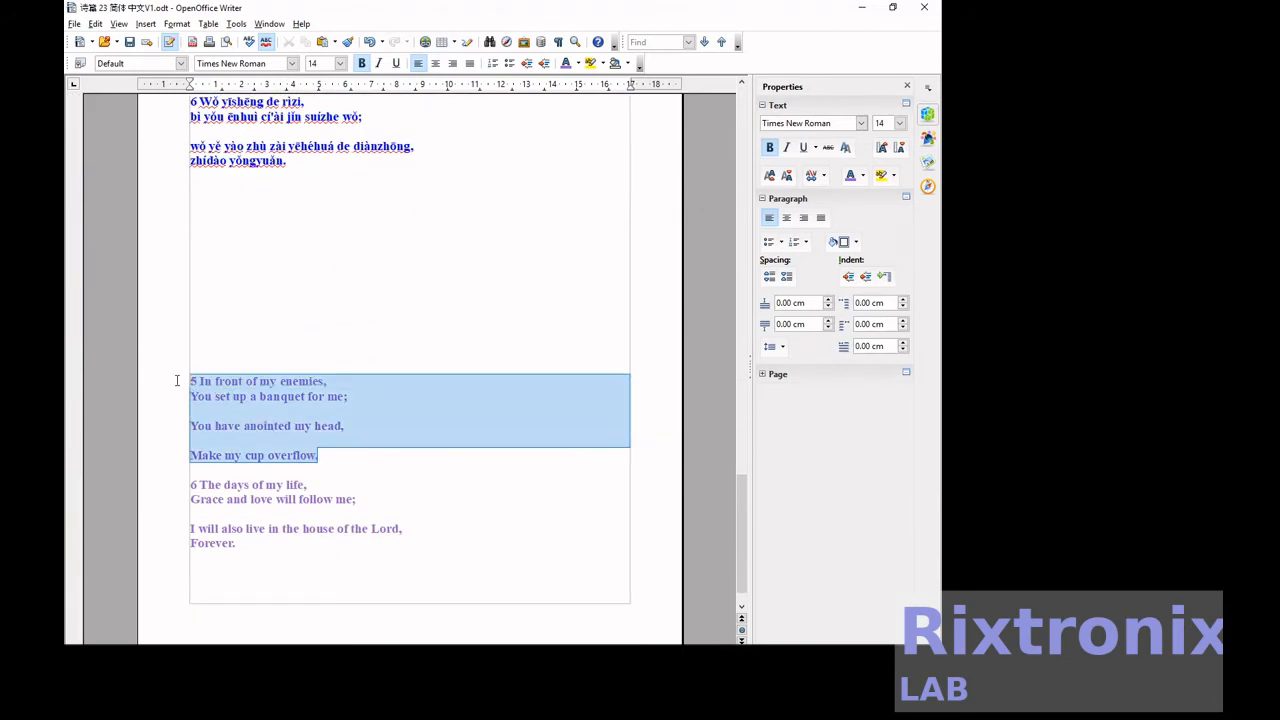
key(ctrl+x)
scroll(200, 372, up, 9)
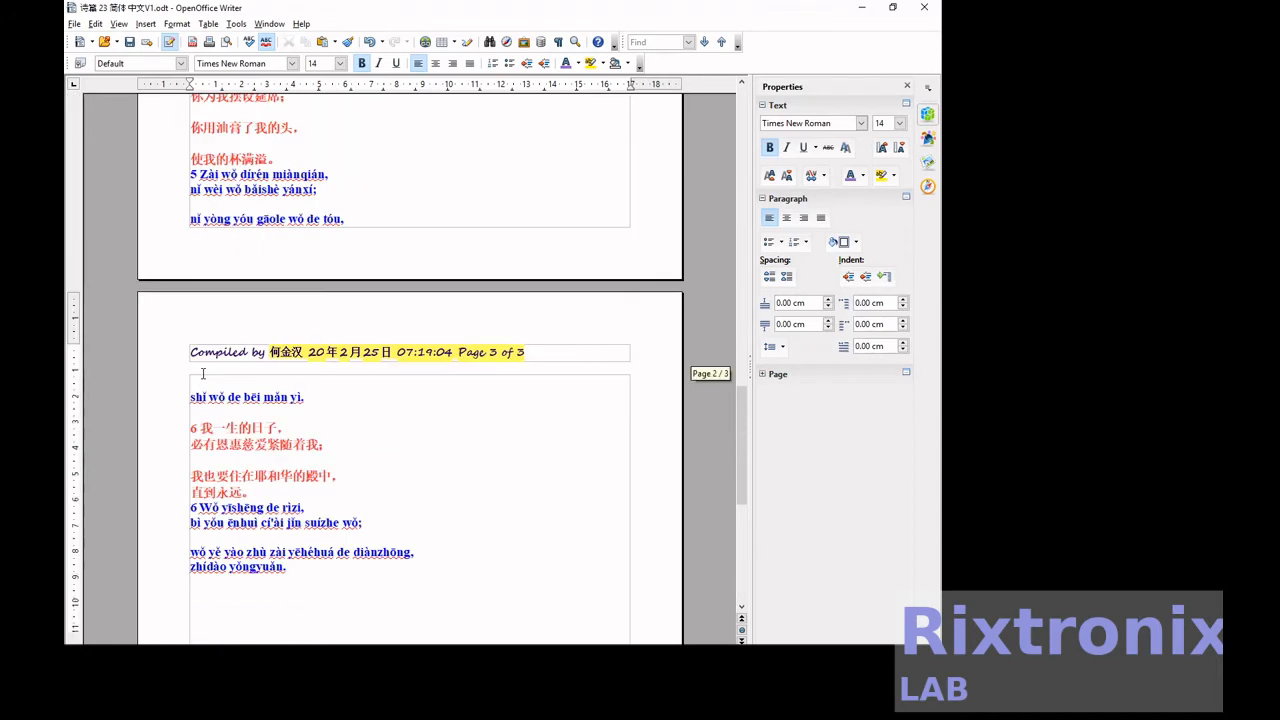
click(331, 398)
key(ctrl+v)
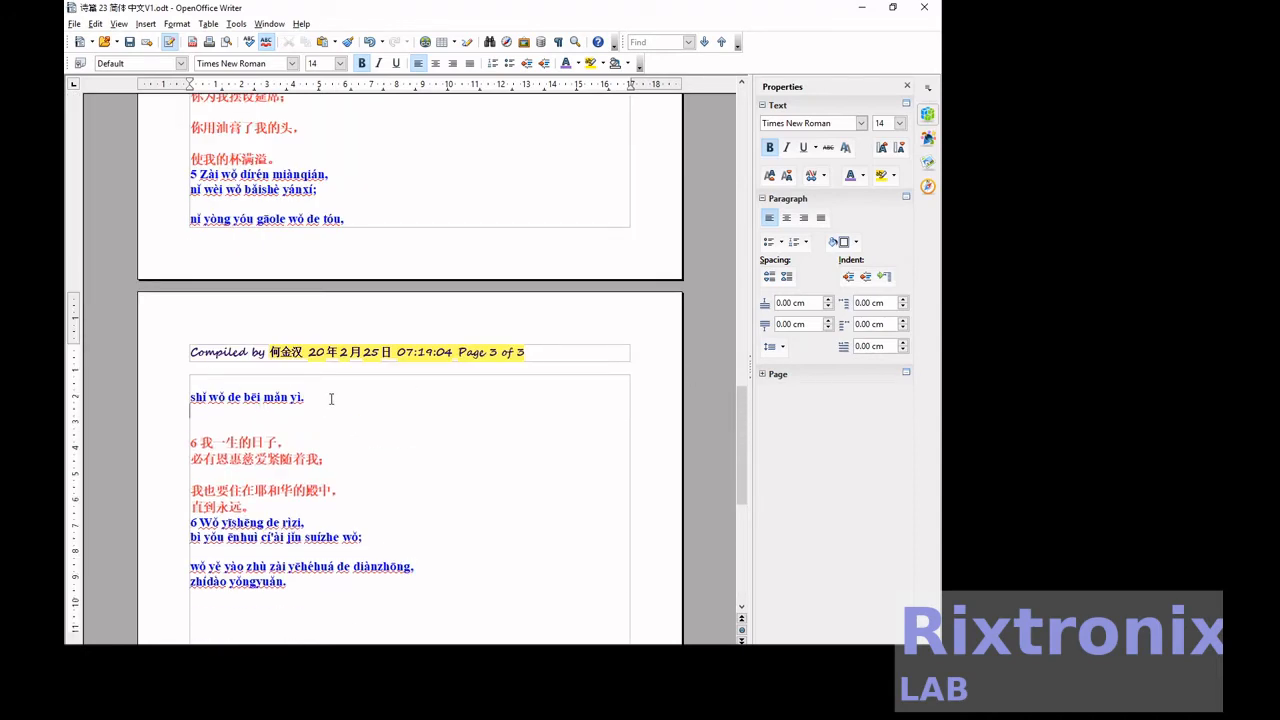
Delete all the blank lines between pinyin verse 6 and English verse 6 on page 3
scroll(331, 398, down, 4)
click(203, 486)
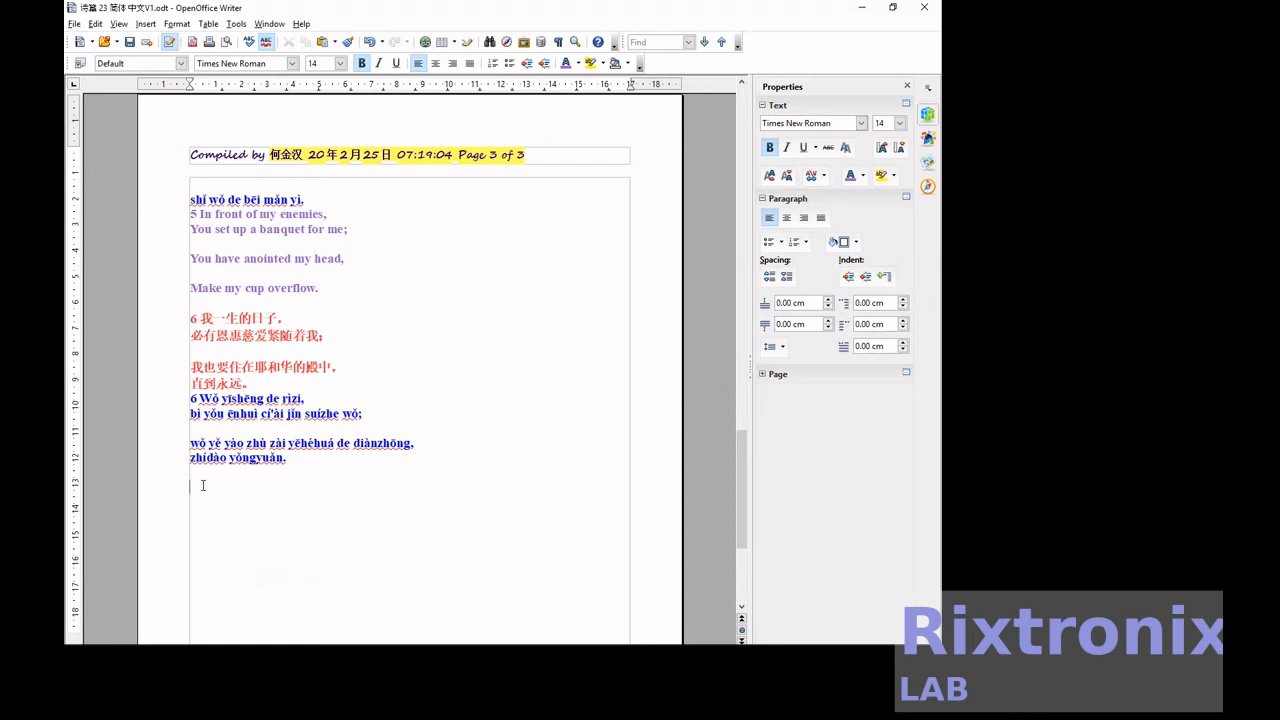
key(shift+Down)
key(shift+Down)
key(shift+Down)
key(shift+Down)
key(shift+Down)
key(shift+Down)
key(shift+Down)
key(shift+Down)
key(shift+Down)
key(shift+Down)
key(shift+Down)
key(shift+Down)
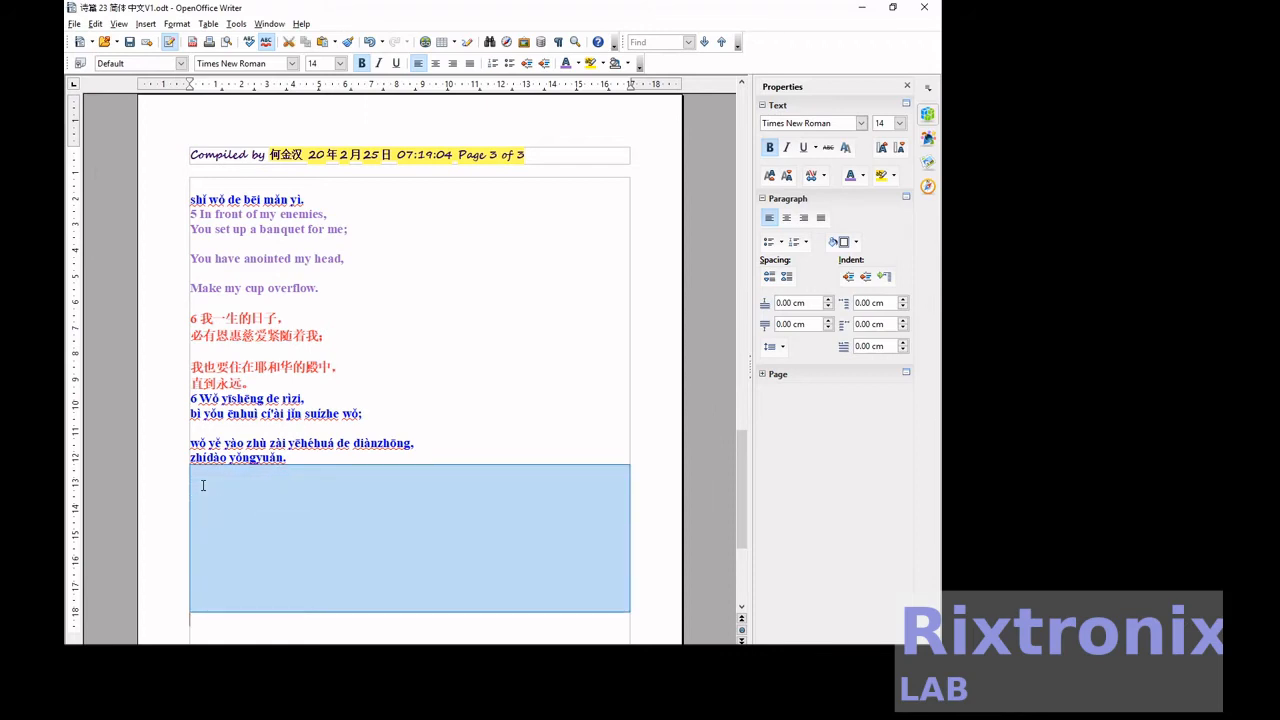
key(shift+Down)
key(shift+Down)
key(shift+Down)
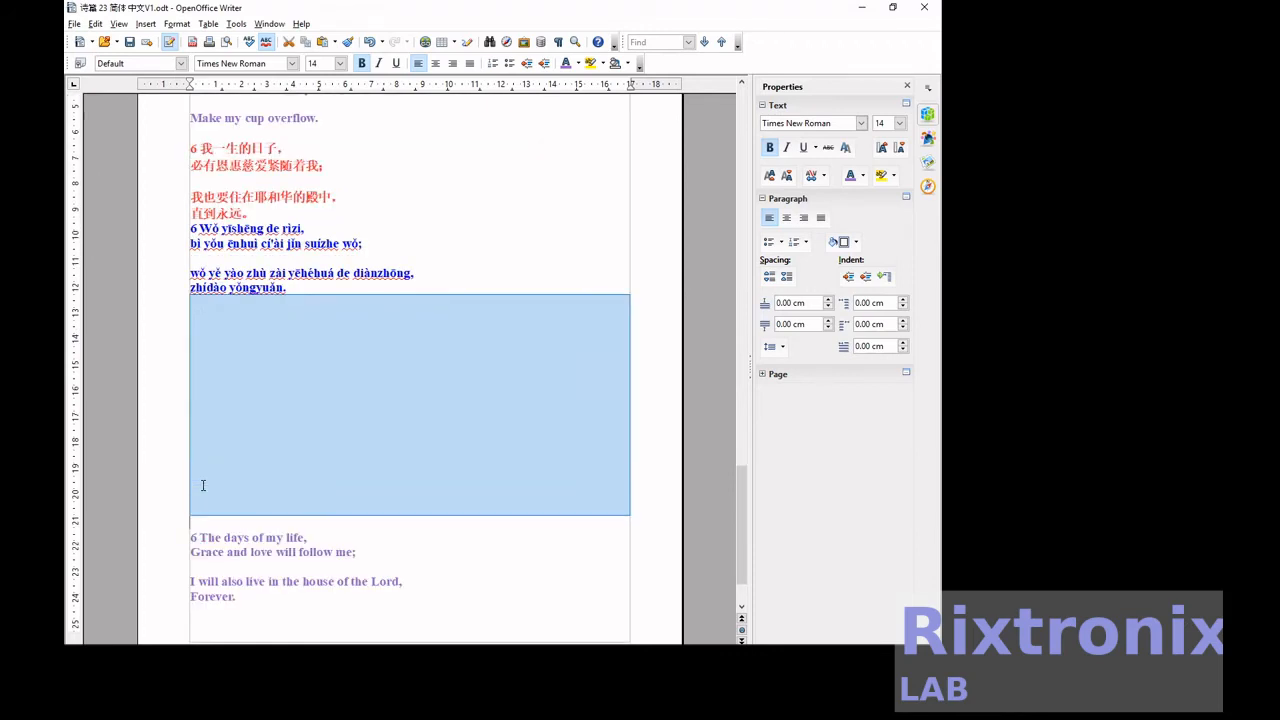
key(Delete)
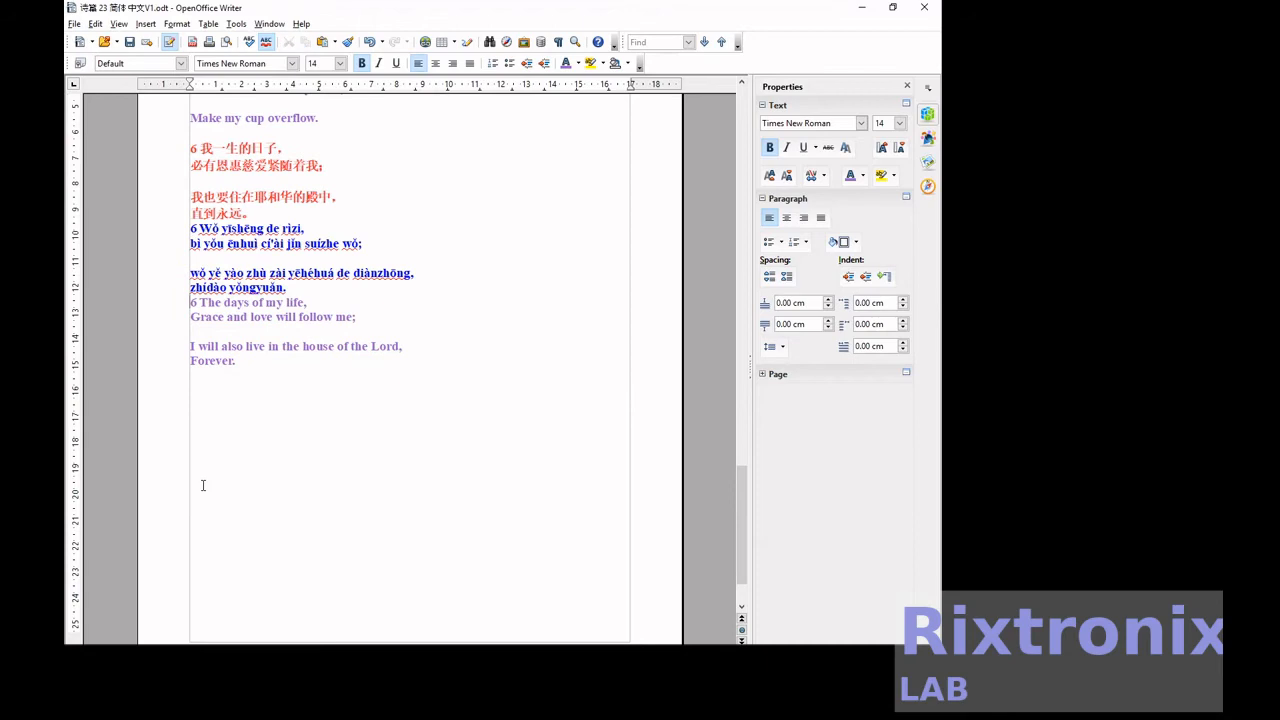
Save the document and return to the beginning of page 1
click(133, 44)
scroll(429, 374, up, 10)
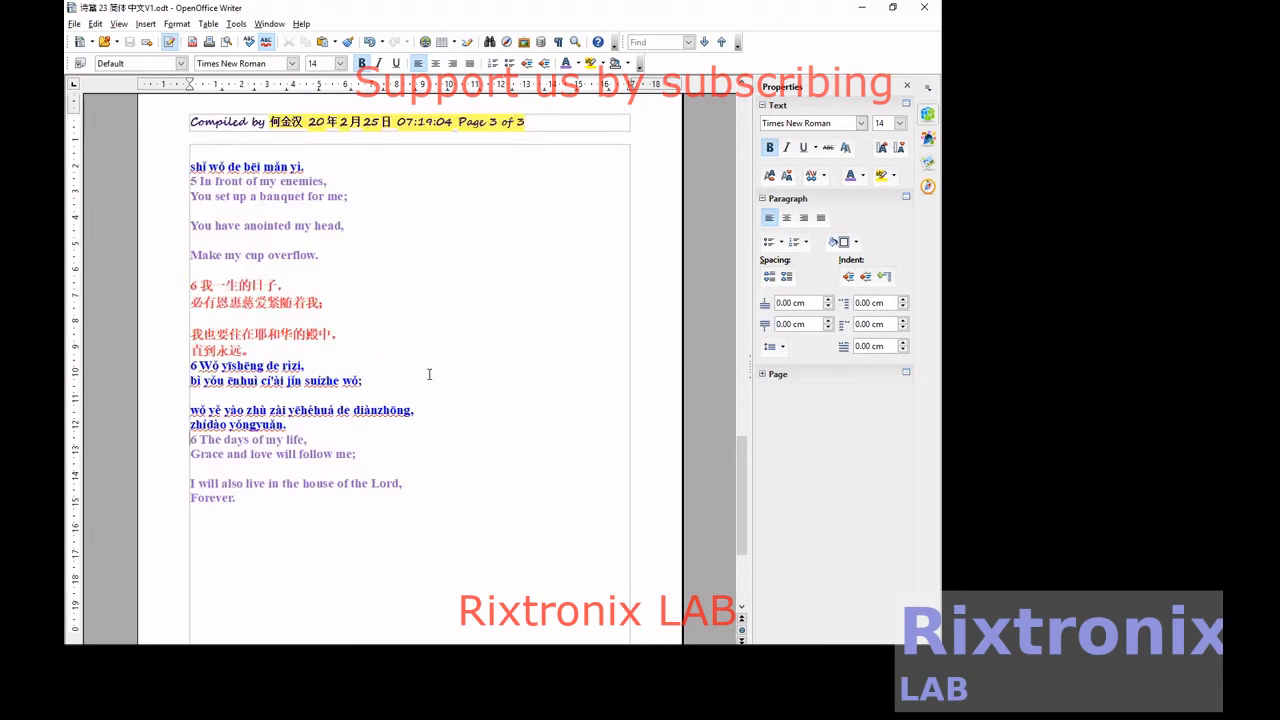
scroll(429, 374, up, 10)
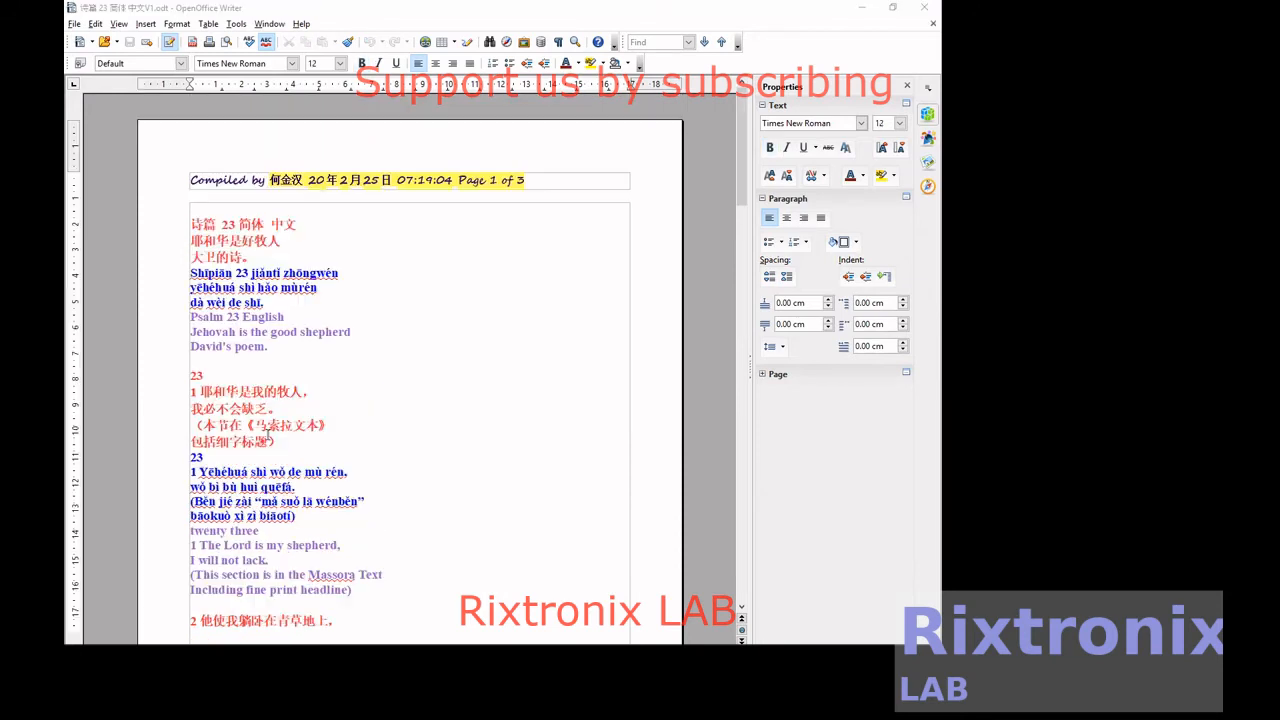
Move the pinyin title line "Shīpiān 23 jiǎntǐ zhōngwén" directly below the Chinese line "诗篇 23 简体 中文"
click(328, 268)
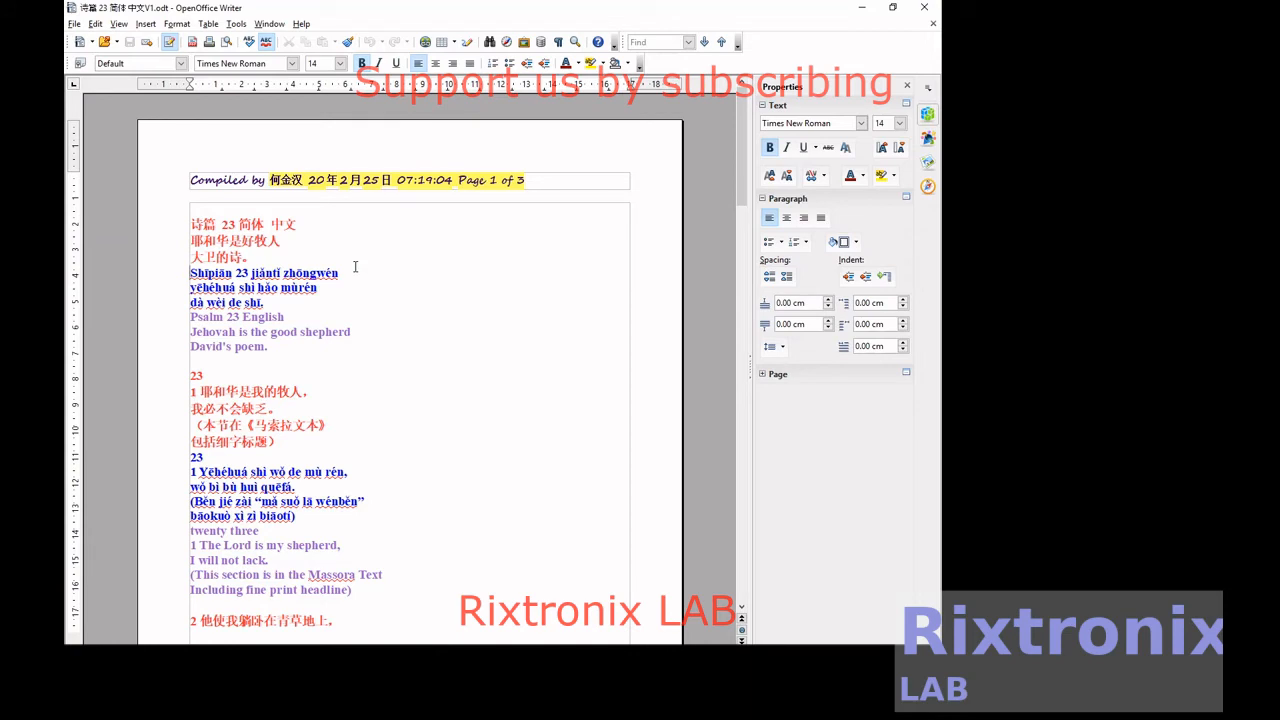
key(Down)
key(Down)
key(Up)
key(Up)
key(shift+End)
key(ctrl+x)
key(Up)
key(Up)
key(Up)
key(End)
key(Return)
key(ctrl+v)
Move the pinyin line "yēhéhuá shì hǎo mùrén" directly below the Chinese title line "耶和华是好牧人"
key(Down)
key(Down)
key(Down)
key(Down)
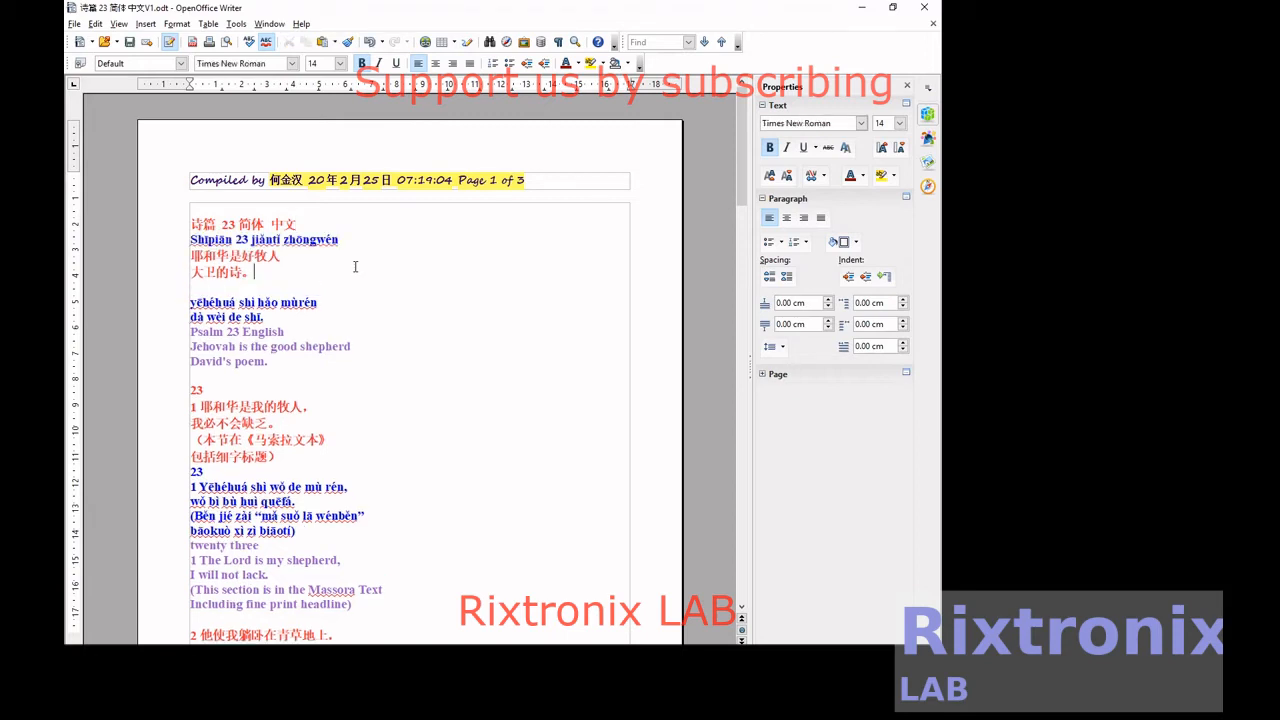
key(shift+Home)
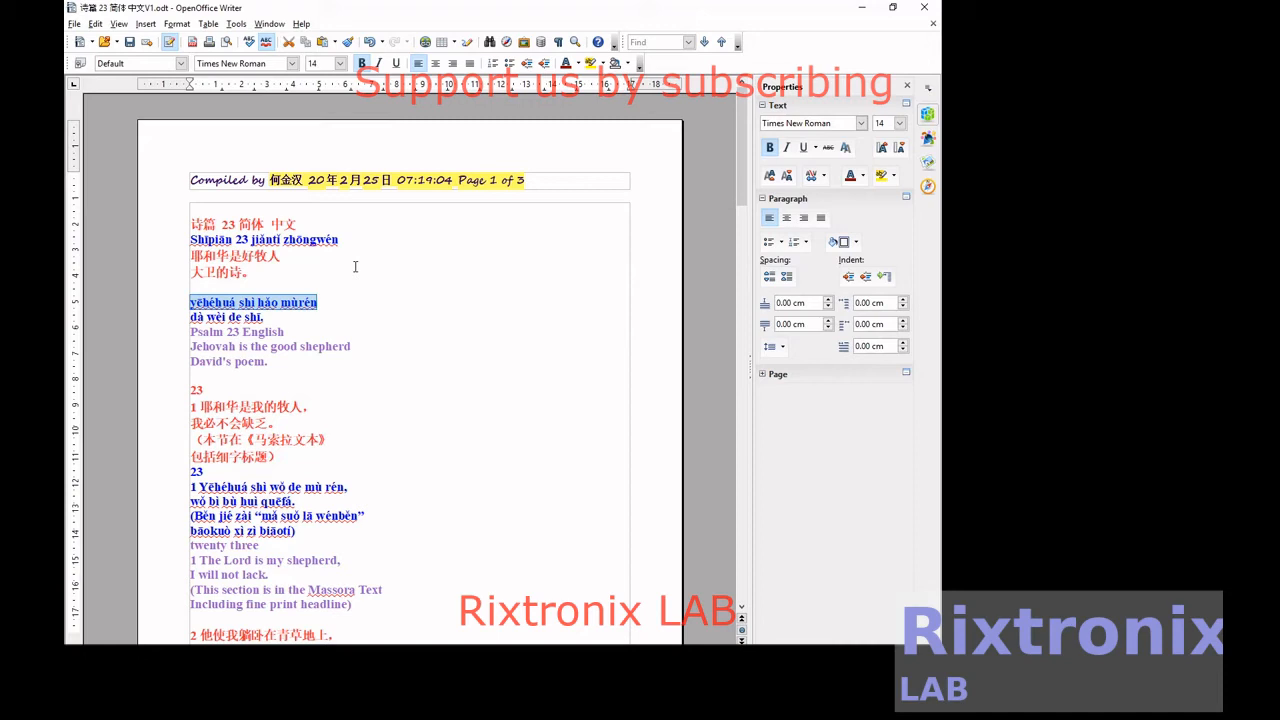
key(ctrl+x)
key(Up)
key(Up)
key(Up)
key(End)
key(Return)
key(ctrl+v)
Delete the blank lines between "大卫的诗。" and its pinyin "dà wèi de shī."
key(Down)
key(Down)
key(Delete)
key(Delete)
Delete the red "23" above Chinese verse 1 and the blue "23" above pinyin verse 1
key(Down)
key(Down)
key(Down)
key(Down)
key(Up)
key(shift+End)
key(Delete)
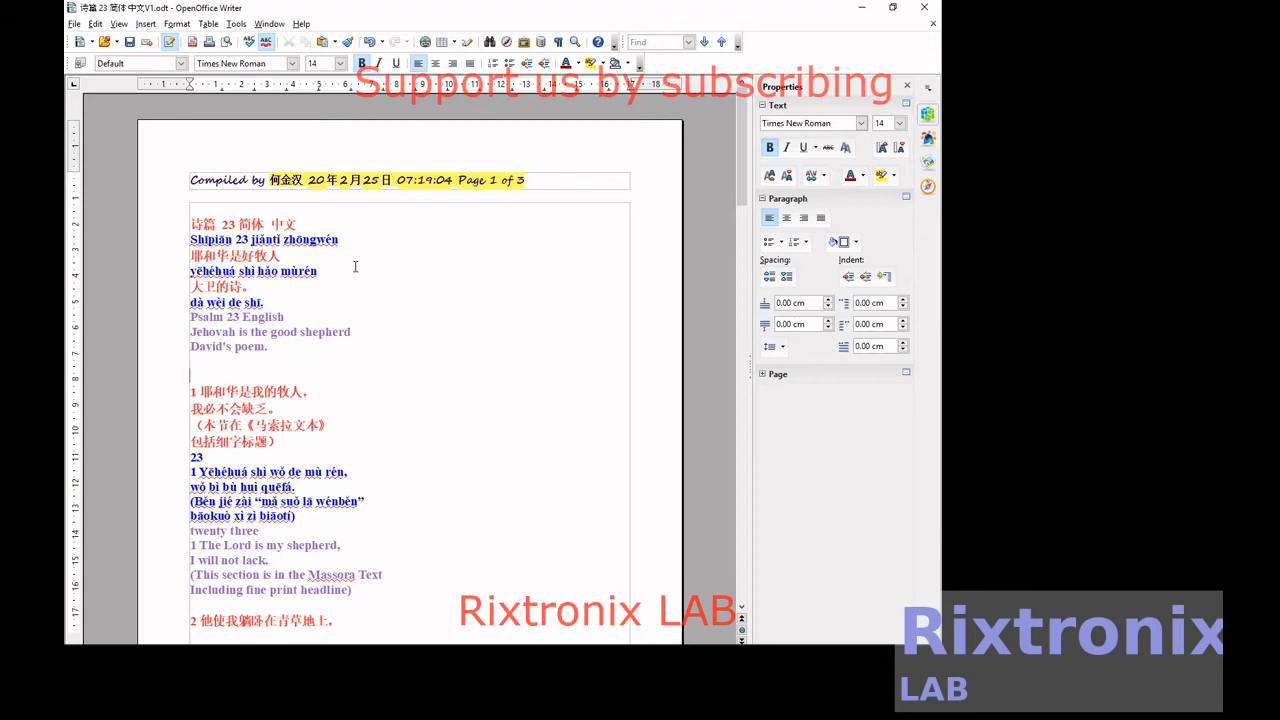
key(Down)
key(Down)
key(Down)
key(Down)
key(shift+End)
key(Delete)
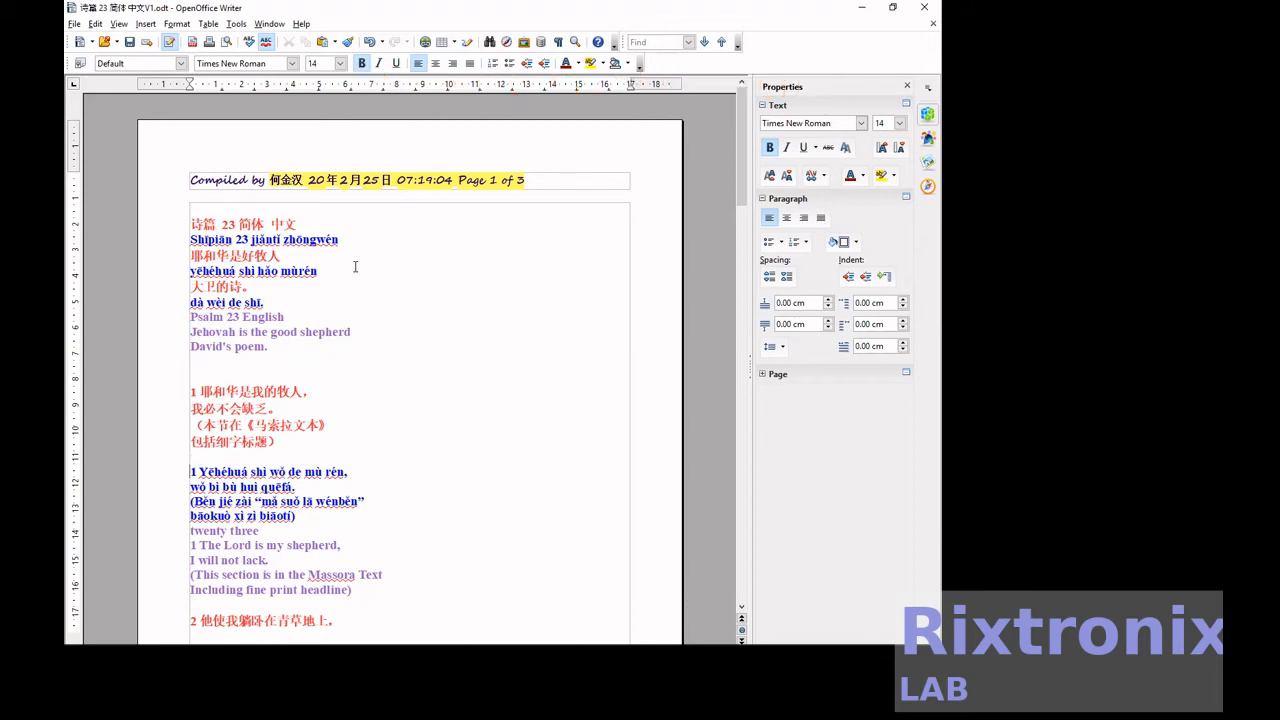
Move the pinyin line "1 Yēhéhuá shì wǒ de mù rén," directly below the first Chinese line of verse 1
key(Down)
key(shift+End)
key(ctrl+x)
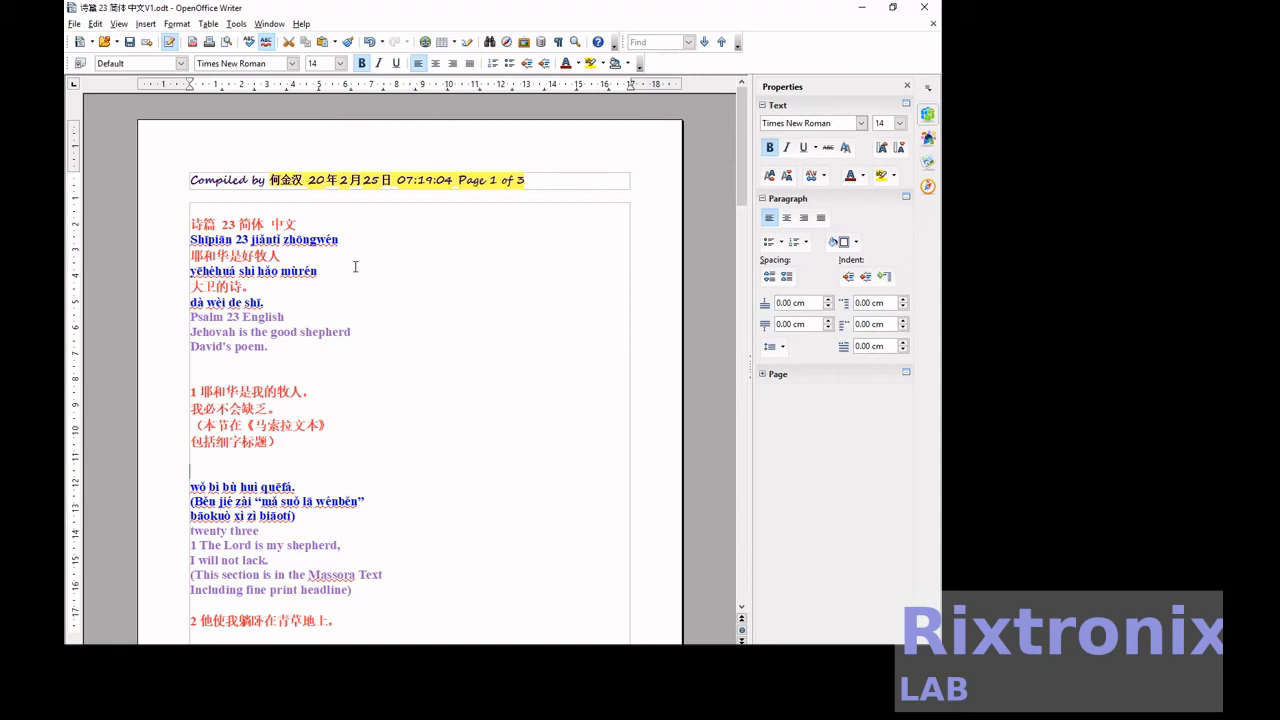
key(Up)
key(Up)
key(Up)
key(Up)
key(End)
key(Return)
key(ctrl+v)
Move the pinyin line "wǒ bì bù huì quēfá." directly below the Chinese line "我必不会缺乏。" in verse 1
key(Down)
key(Down)
key(Down)
key(Down)
key(Down)
key(Down)
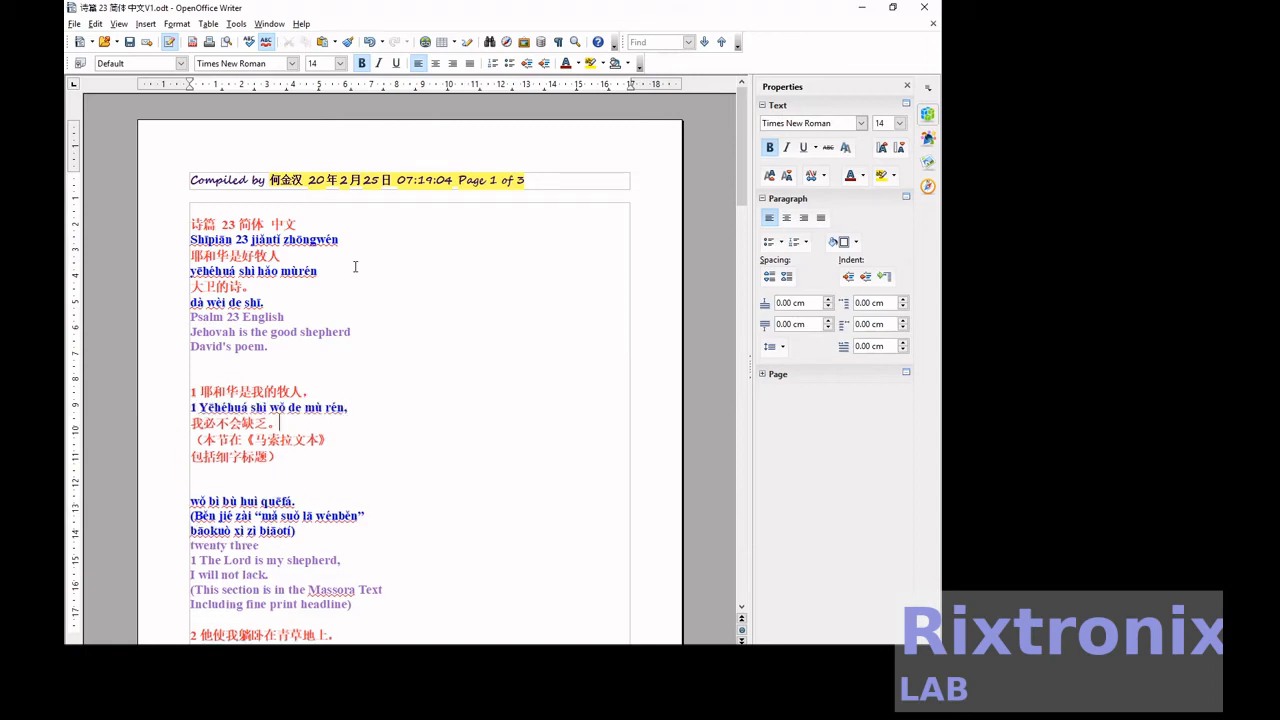
key(End)
key(shift+Home)
key(ctrl+x)
key(Up)
key(Up)
key(Up)
key(Up)
key(End)
key(Return)
key(ctrl+v)
Move the pinyin line "(Běn jié zài “mǎ suǒ lā wénběn”" directly below the Chinese line "（本节在《马索拉文本》"
key(Down)
key(Down)
key(Down)
key(Down)
key(Down)
key(shift+End)
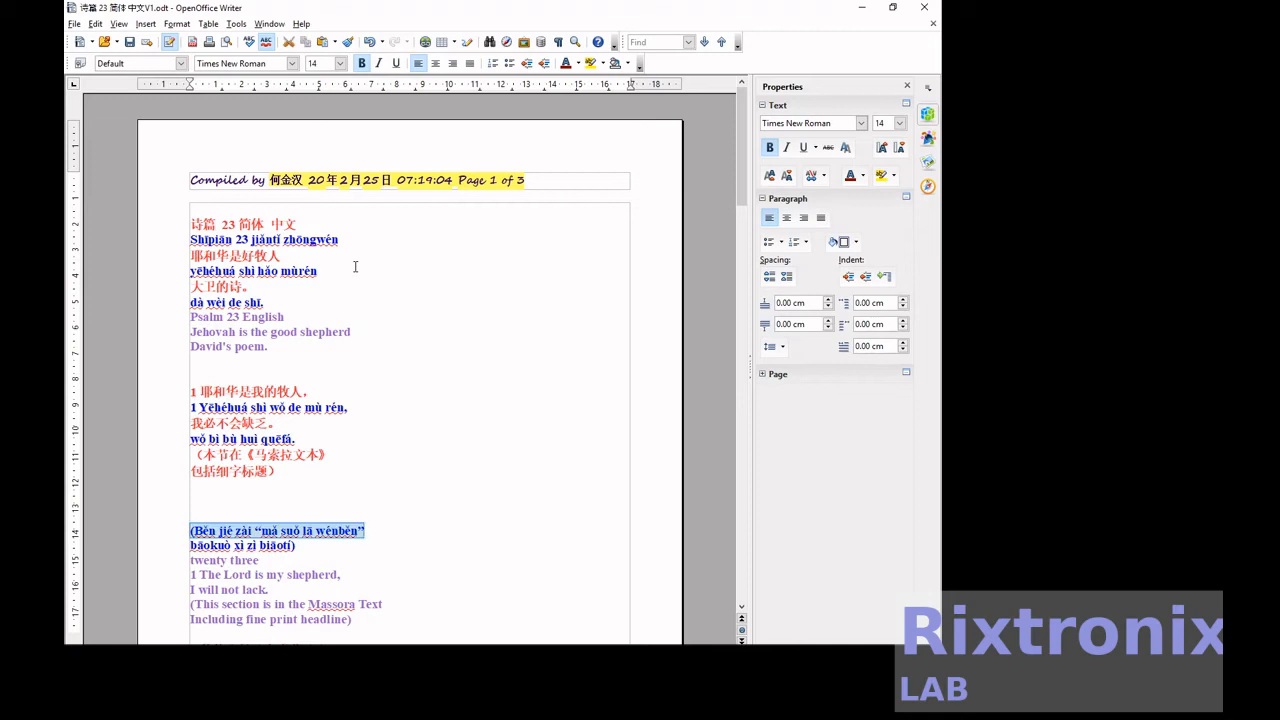
key(ctrl+x)
key(Up)
key(Up)
key(Up)
key(Up)
key(Up)
key(End)
key(Return)
key(ctrl+v)
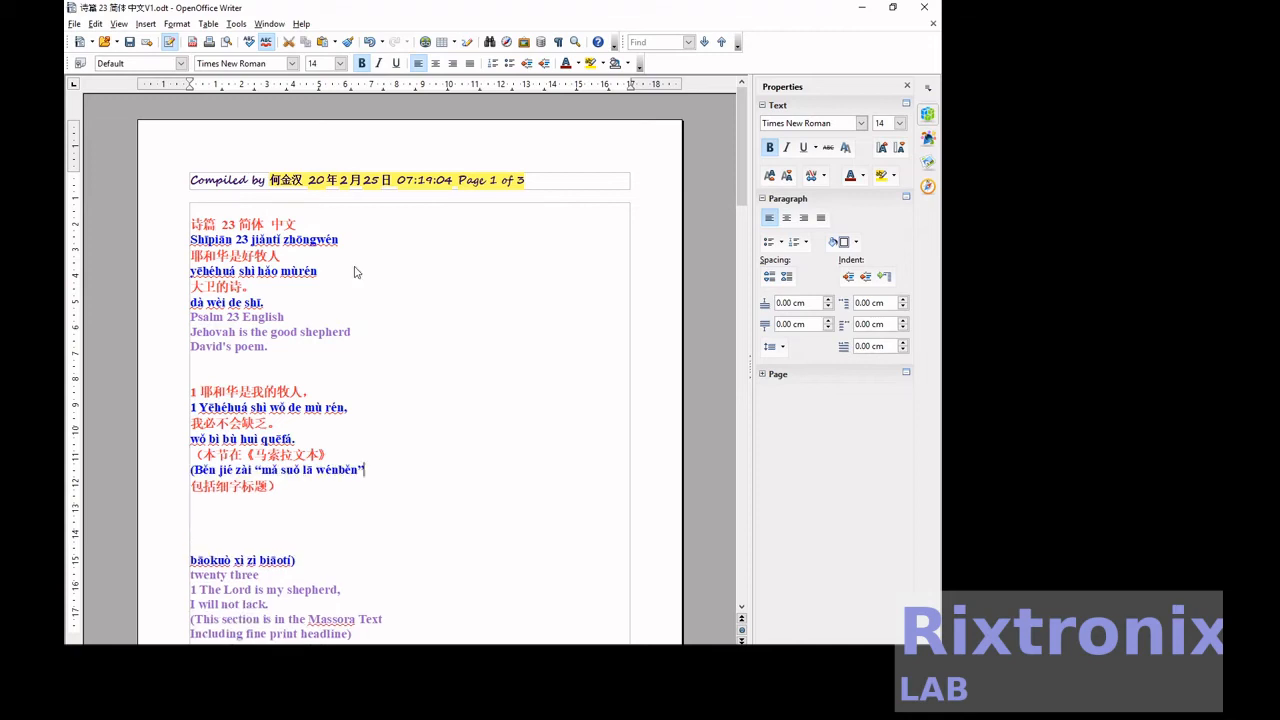
Delete the blank lines between "包括细字标题）" and its pinyin "bāokuò xì zì biāotí)"
key(Down)
key(Down)
key(Delete)
key(Delete)
key(Delete)
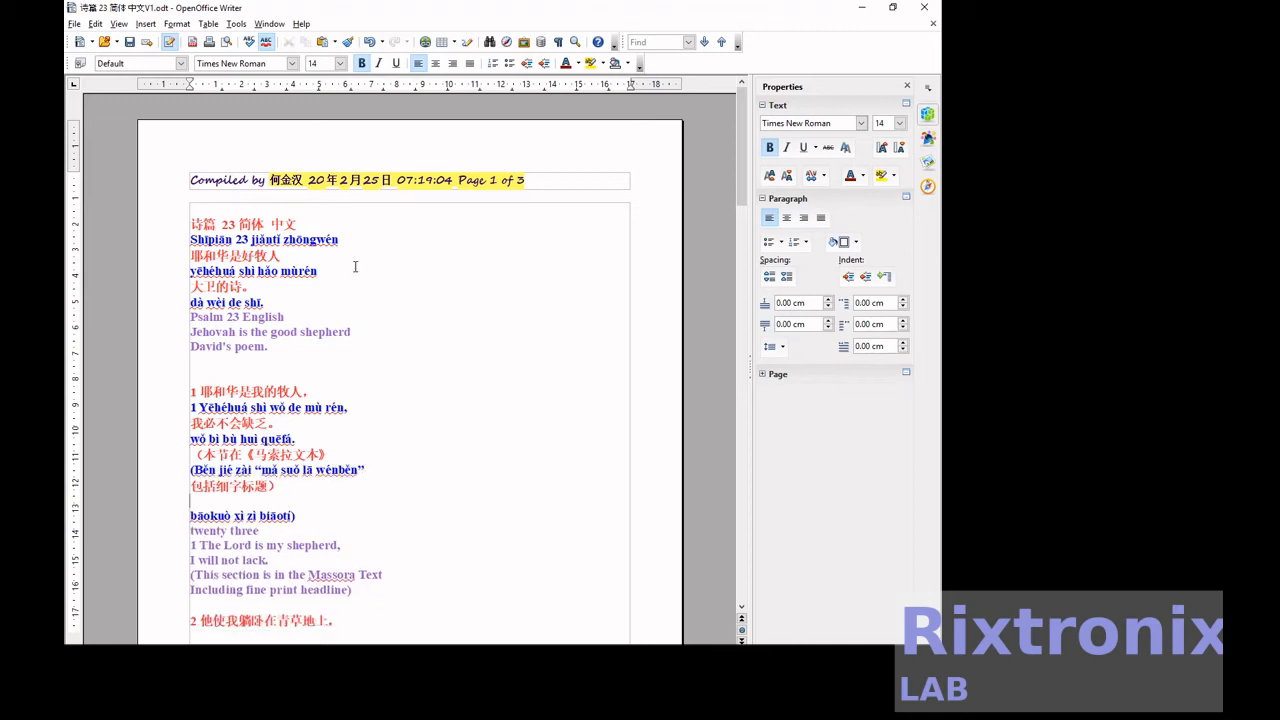
key(Delete)
Move the pinyin line "2 tā shǐ wǒ tǎng wò zài qīngcǎo dìshàng," between the two Chinese lines of verse 2, removing its verse number
key(Down)
key(Down)
key(Down)
key(Down)
key(Down)
key(Down)
key(Down)
key(Down)
key(Down)
key(Down)
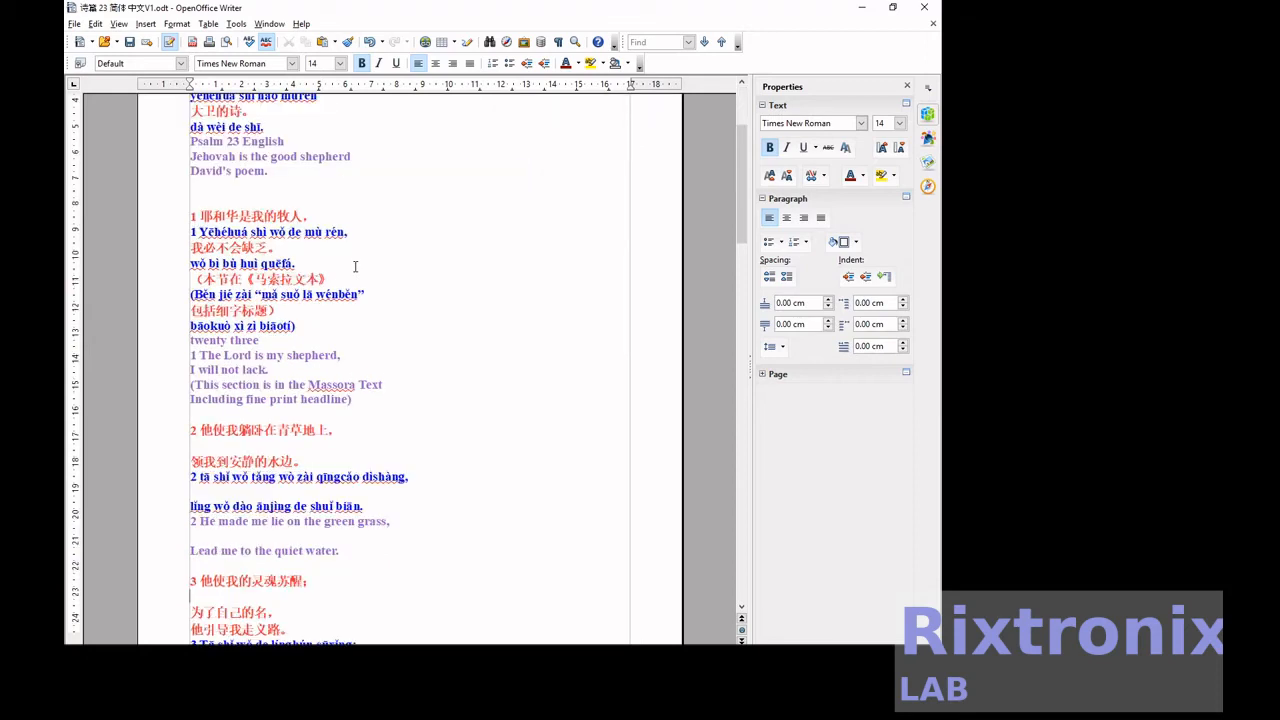
key(Up)
key(Up)
key(Up)
key(Up)
key(Up)
key(Up)
key(Up)
key(shift+End)
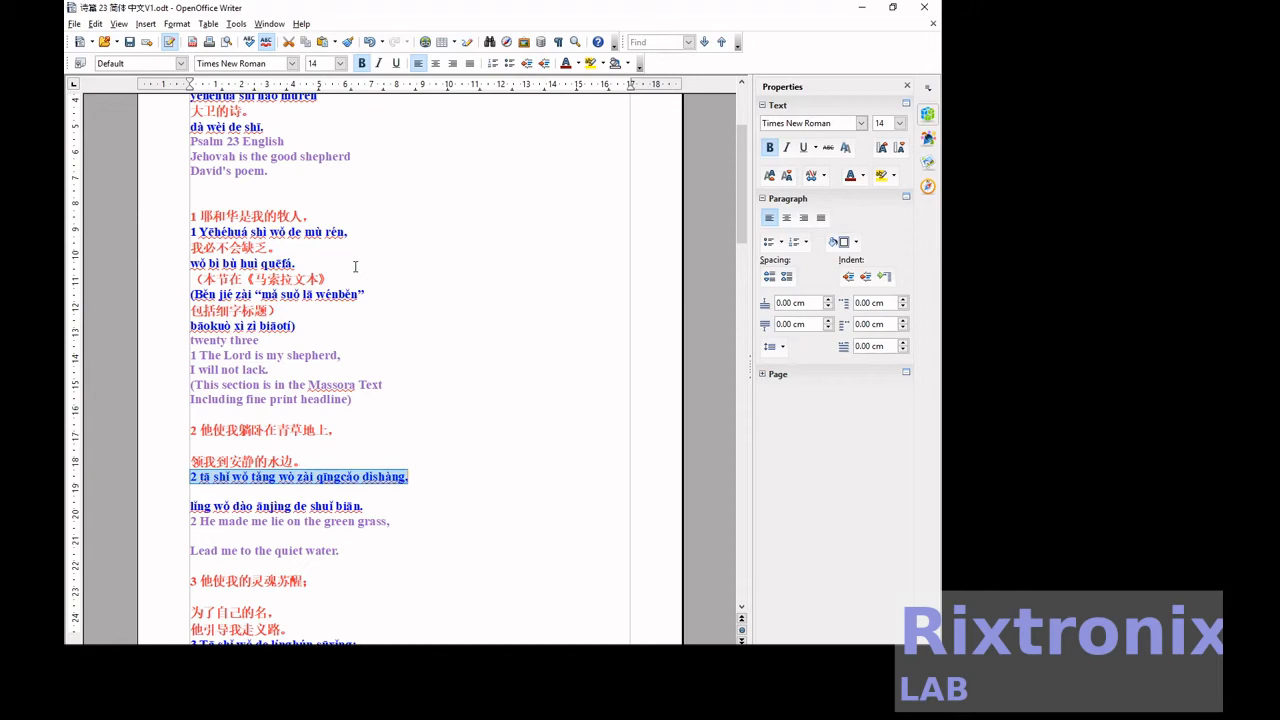
key(Delete)
key(Up)
key(Up)
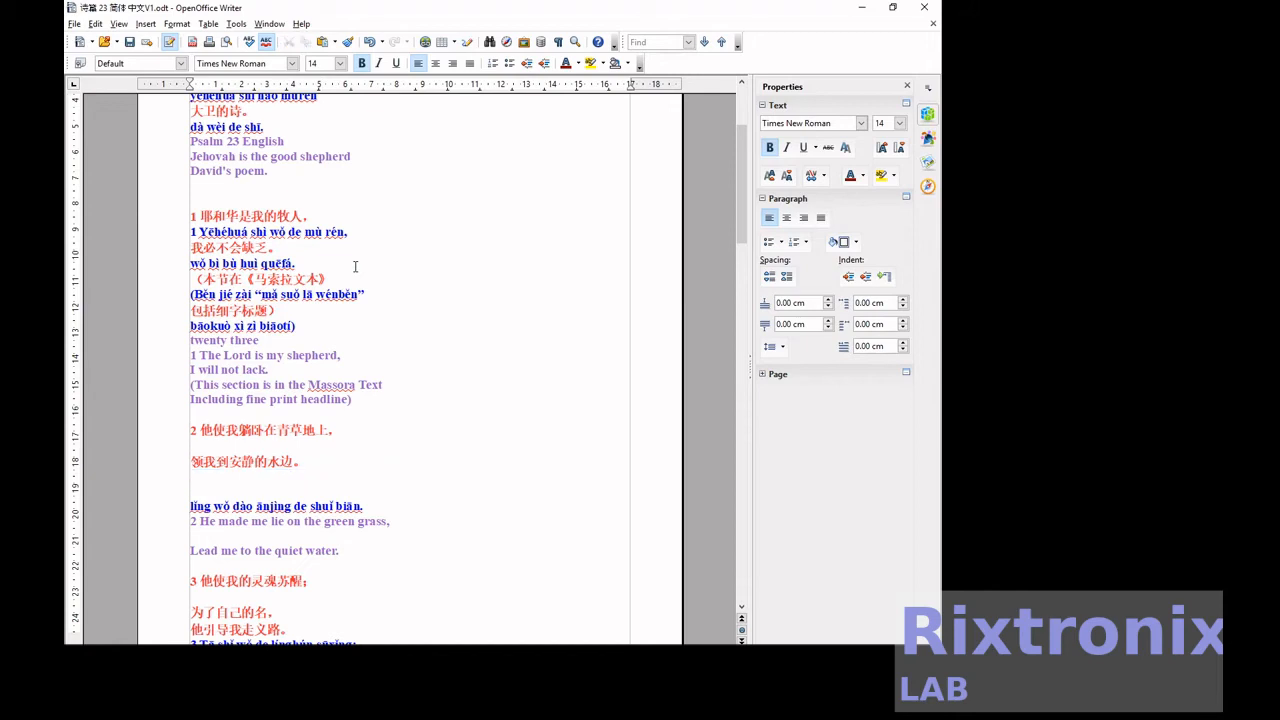
key(ctrl+v)
key(Home)
key(Delete)
key(Delete)
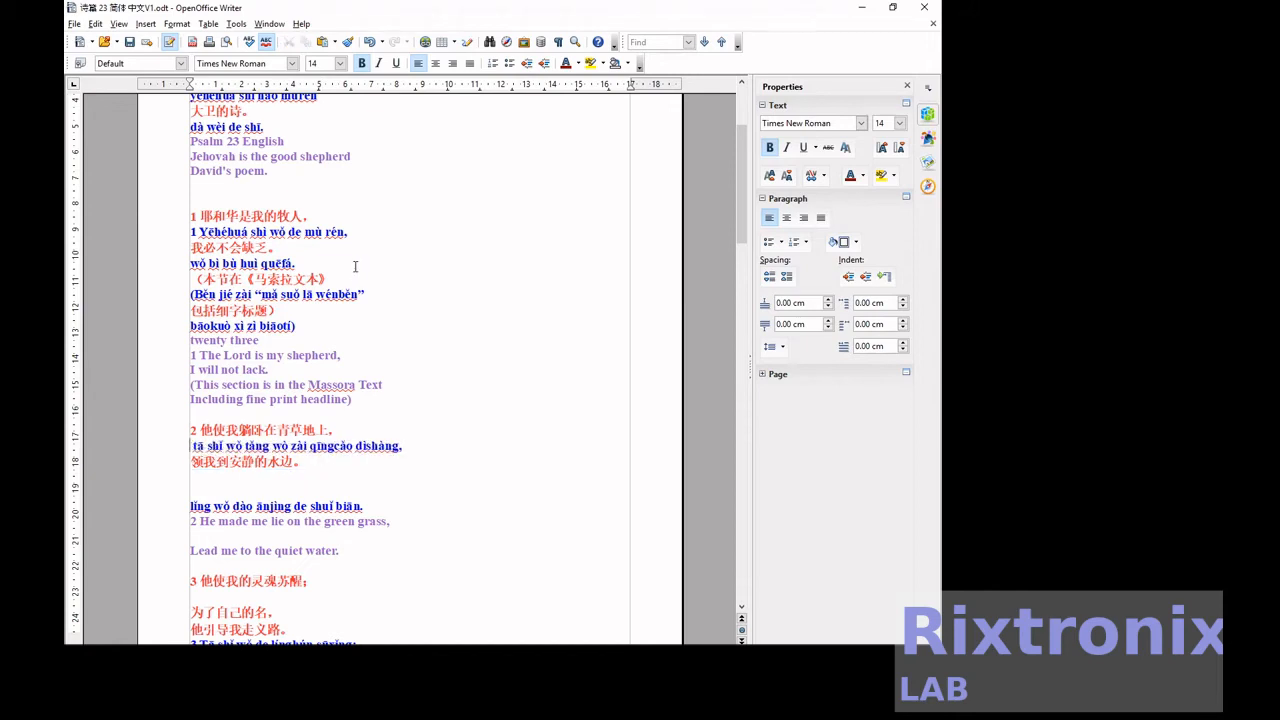
Delete the blank lines between "领我到安静的水边。" and its pinyin "lǐng wǒ dào ānjìng de shuǐ biān."
key(Down)
key(Down)
key(Delete)
key(Delete)
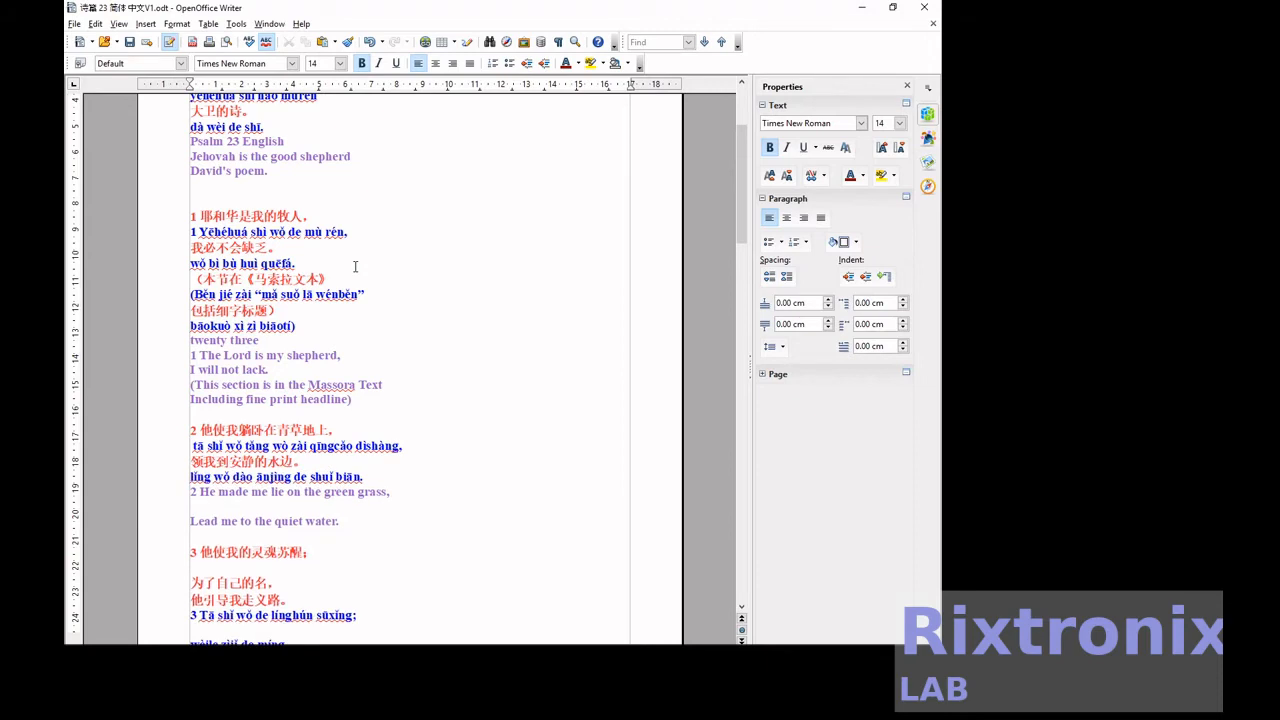
Remove the verse numbers 2 and 1 from the English lines "He made me lie on the green grass," and "The Lord is my shepherd,"
key(Down)
key(Delete)
key(Up)
key(Up)
key(Up)
key(Up)
key(Up)
key(Up)
key(Up)
key(Up)
key(Up)
key(Delete)
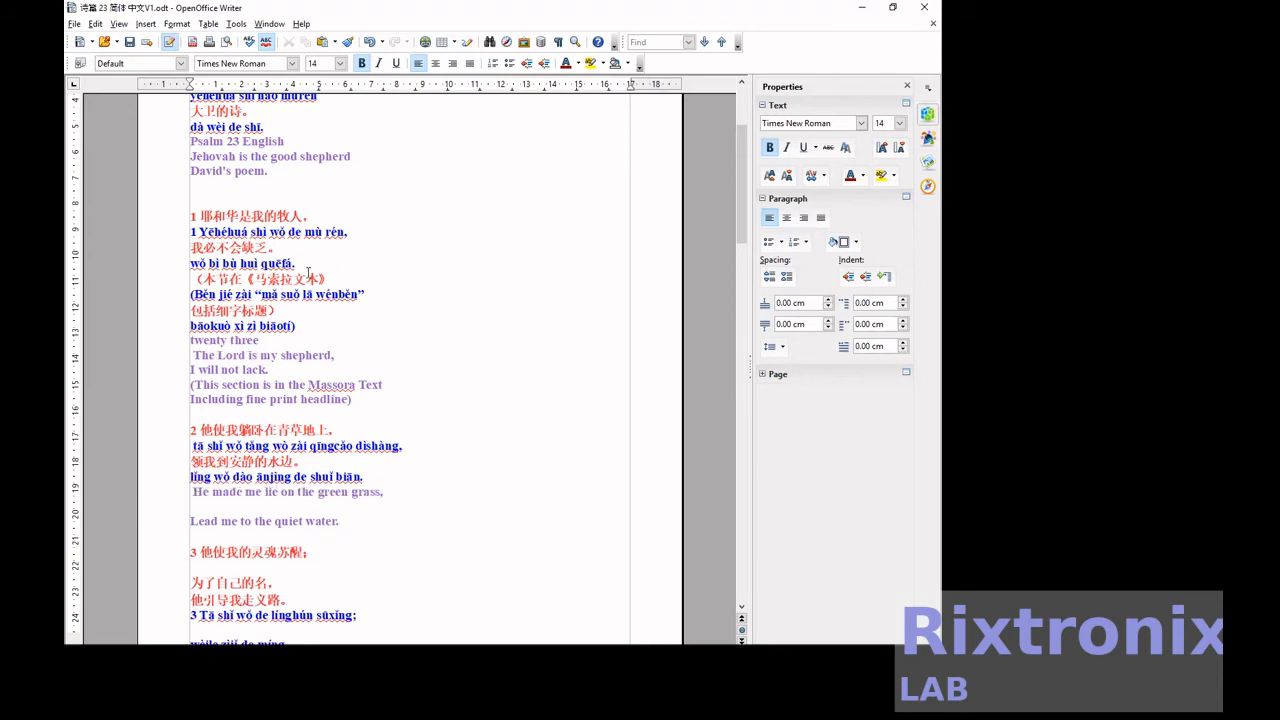
Delete the "twenty three" line above the English translation of verse 1 and save the document
key(Up)
key(shift+End)
key(Delete)
key(Delete)
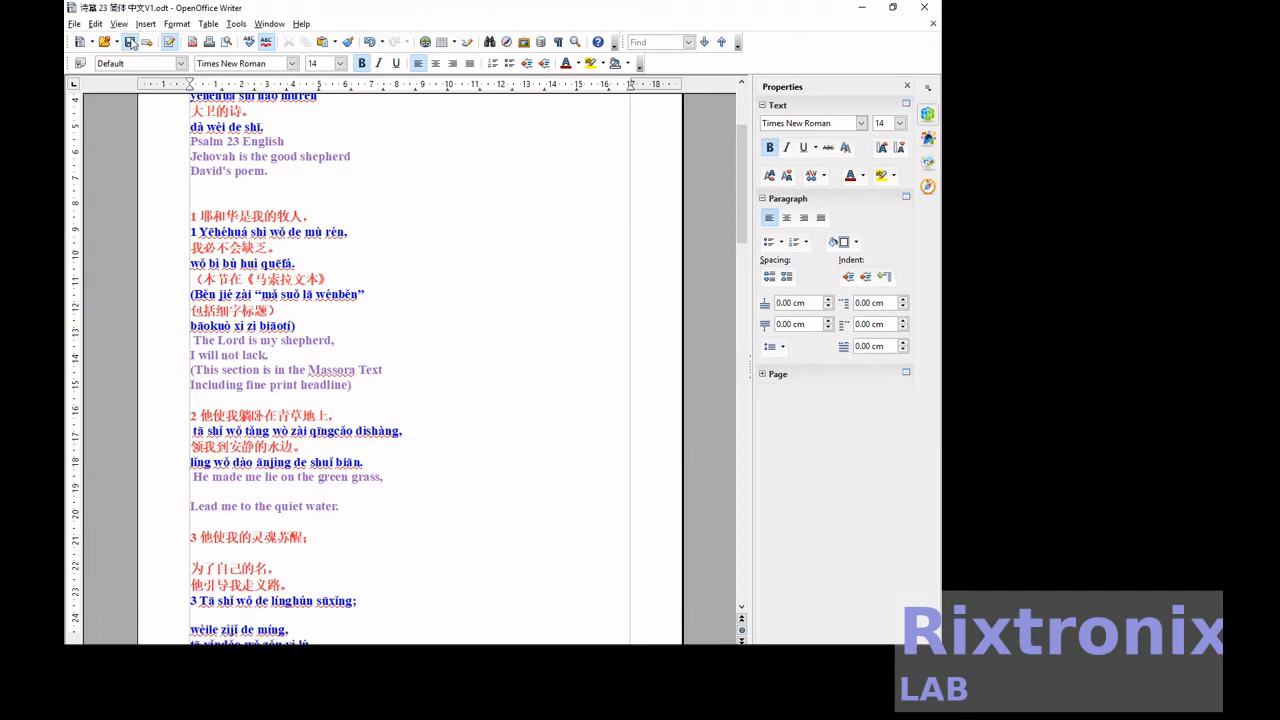
click(130, 43)
Delete the blank line between the two English lines of verse 2
scroll(377, 276, down, 3)
click(248, 360)
key(Delete)
Move the pinyin line "3 Tā shǐ wǒ de línghún sūxǐng;" directly below "3 他使我的灵魂苏醒；", removing its verse number
key(Down)
key(Down)
key(Down)
key(Down)
key(Down)
key(Down)
key(shift+End)
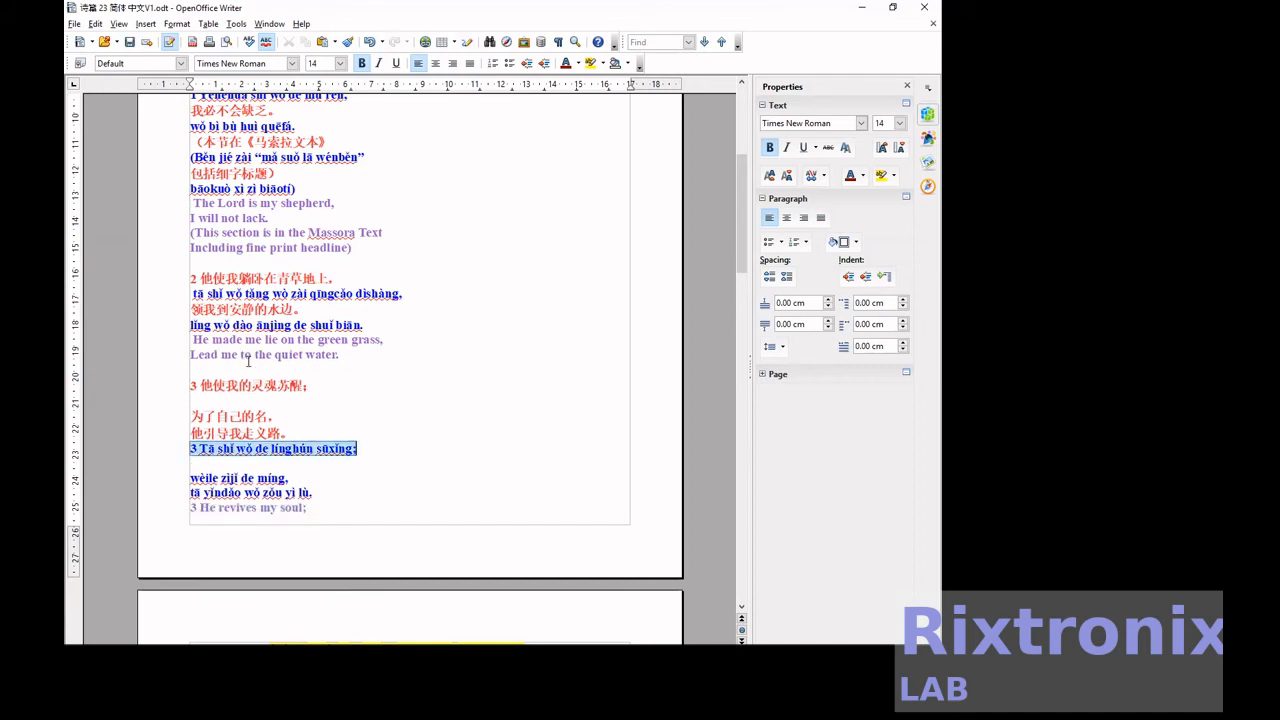
key(ctrl+x)
key(Up)
key(Up)
key(Up)
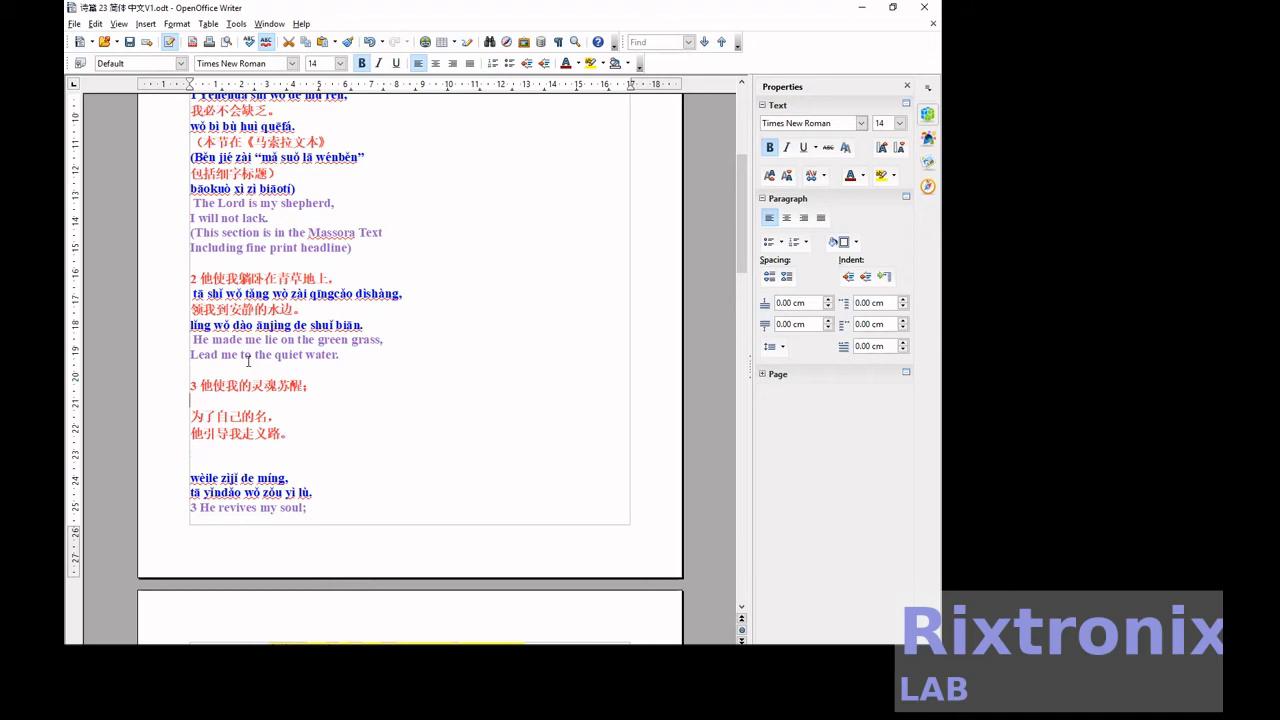
key(ctrl+v)
key(Down)
key(Home)
key(Delete)
Move the pinyin line "wèile zìjǐ de míng," directly below the Chinese line "为了自己的名，"
key(Down)
key(Down)
key(Down)
key(Down)
key(Down)
key(shift+End)
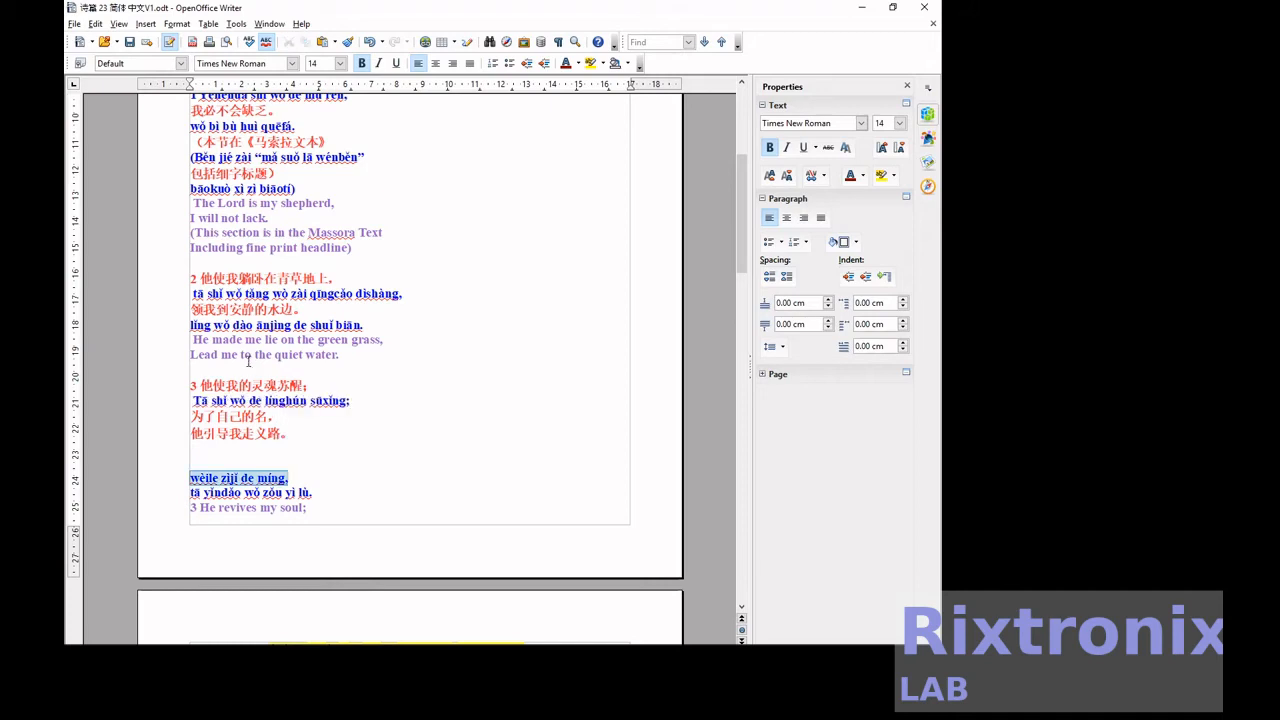
key(ctrl+x)
key(Up)
key(Up)
key(Up)
key(Up)
key(End)
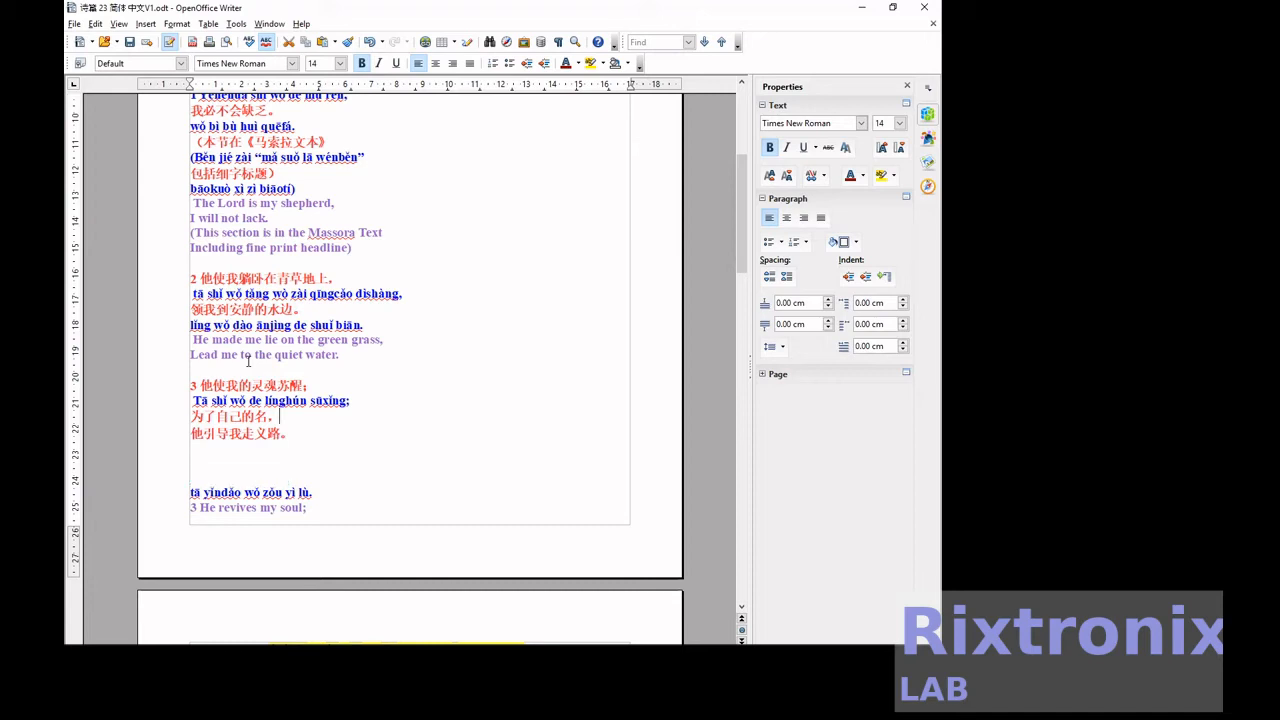
key(Return)
key(ctrl+v)
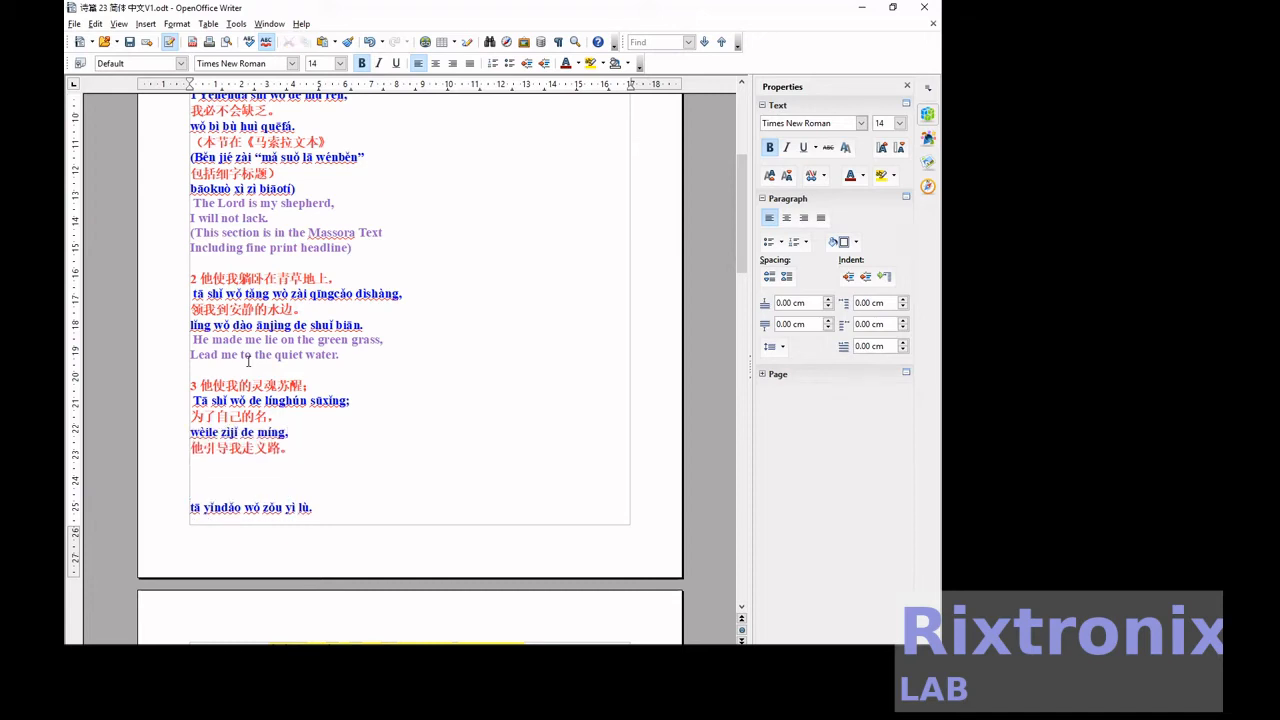
Delete the remaining blank lines within verse 3 and the verse number before "He revives my soul;"
key(Delete)
key(Delete)
key(Delete)
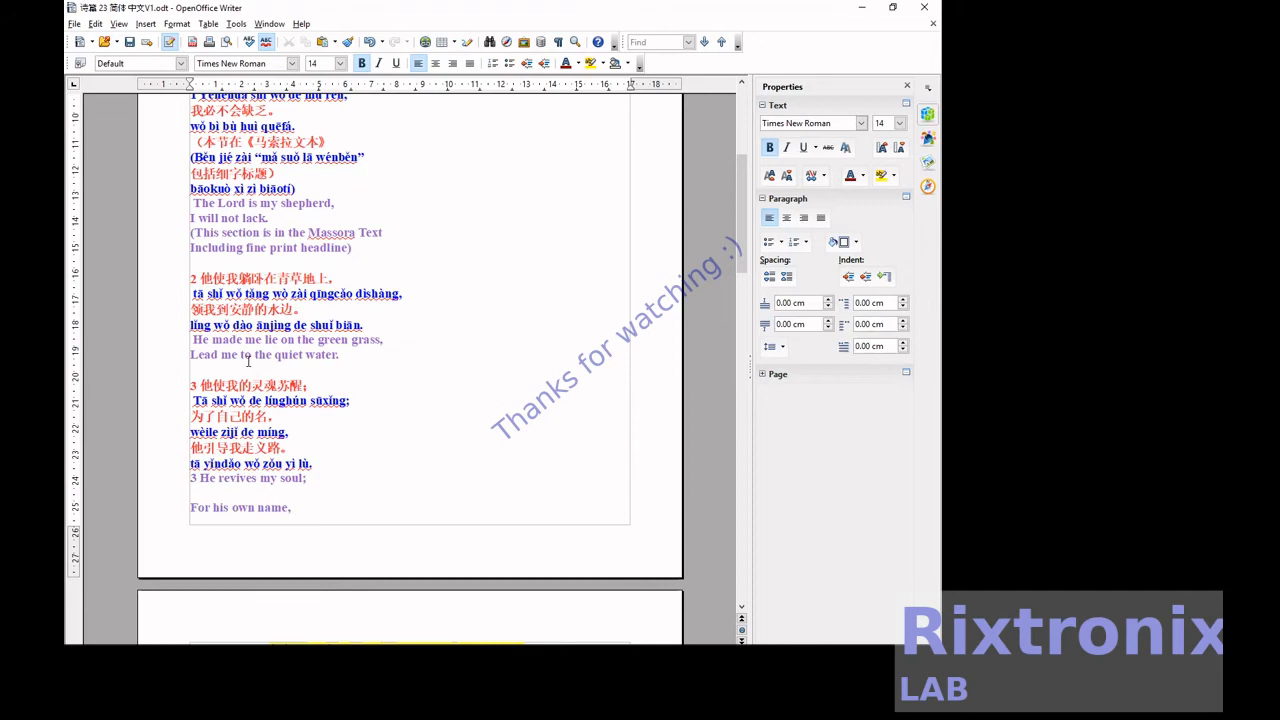
key(Delete)
key(Delete)
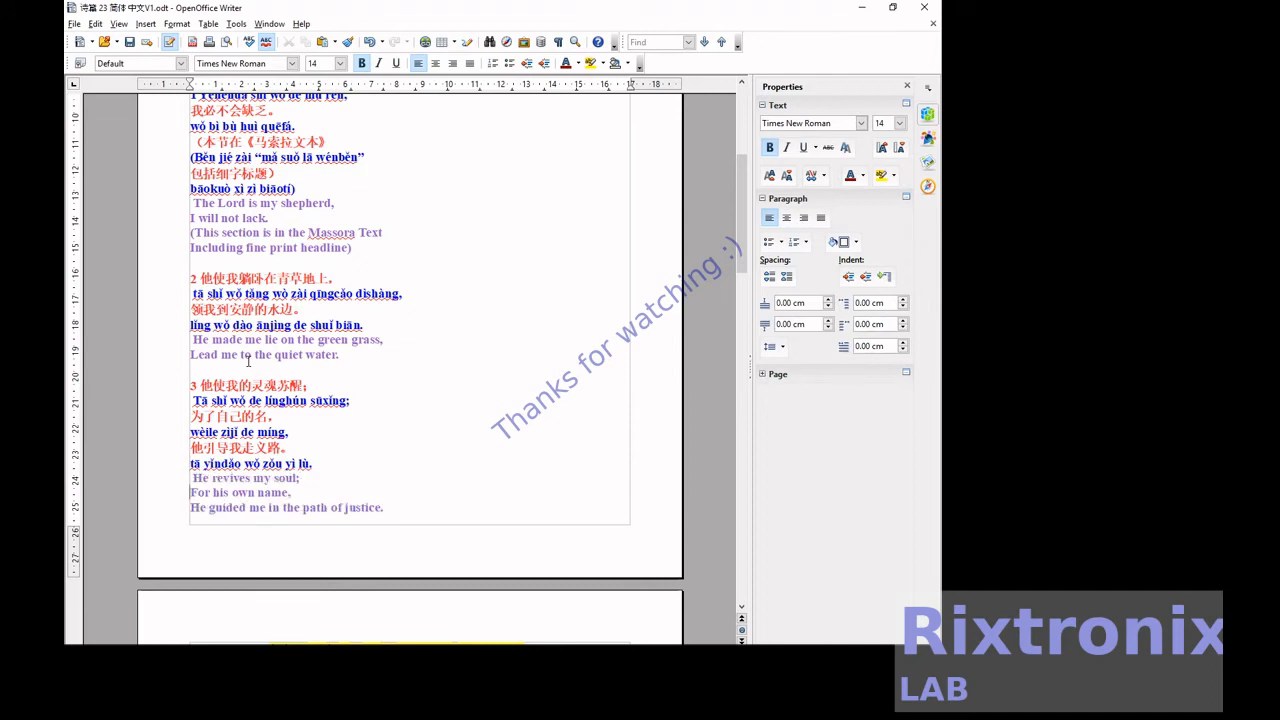
Move the pinyin line "4 Wǒ suīrán xíngguò sǐ yīn de shāngǔ," directly below the first Chinese line of verse 4, removing its verse number
key(Page_Down)
key(Up)
key(Up)
key(Up)
key(Up)
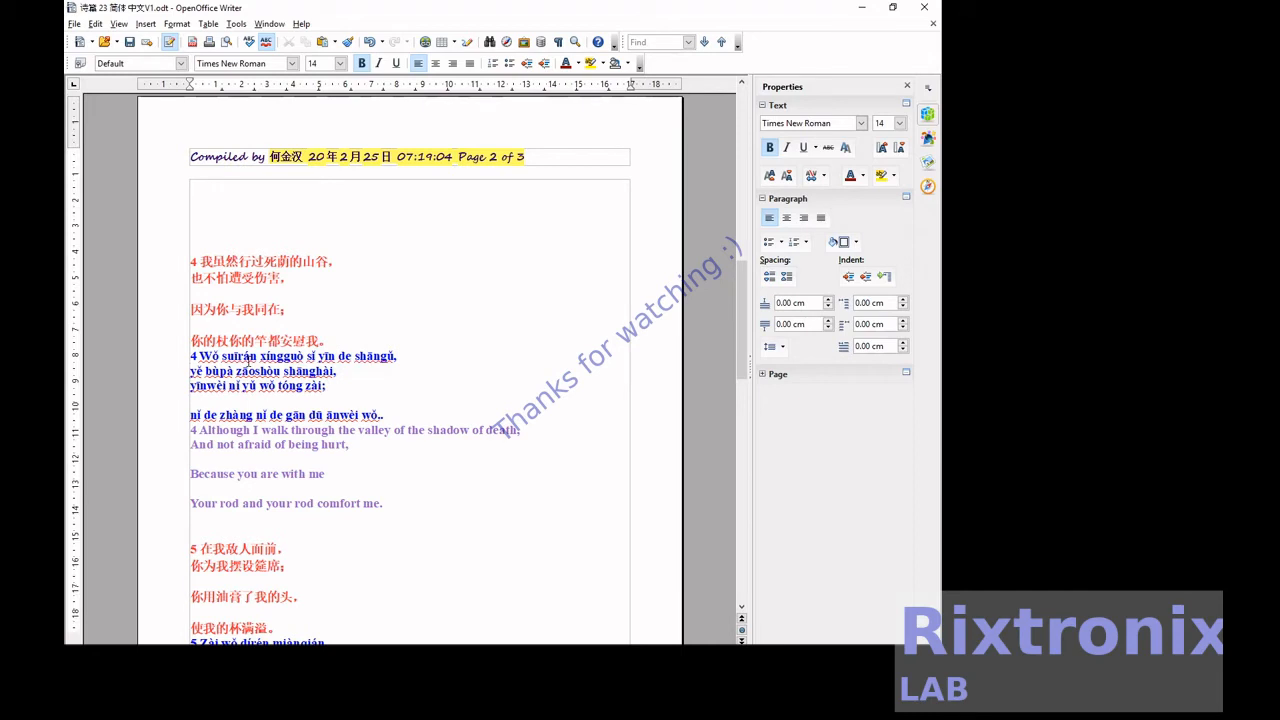
key(shift+End)
key(Delete)
key(Up)
key(Up)
key(Up)
key(Up)
key(Up)
key(End)
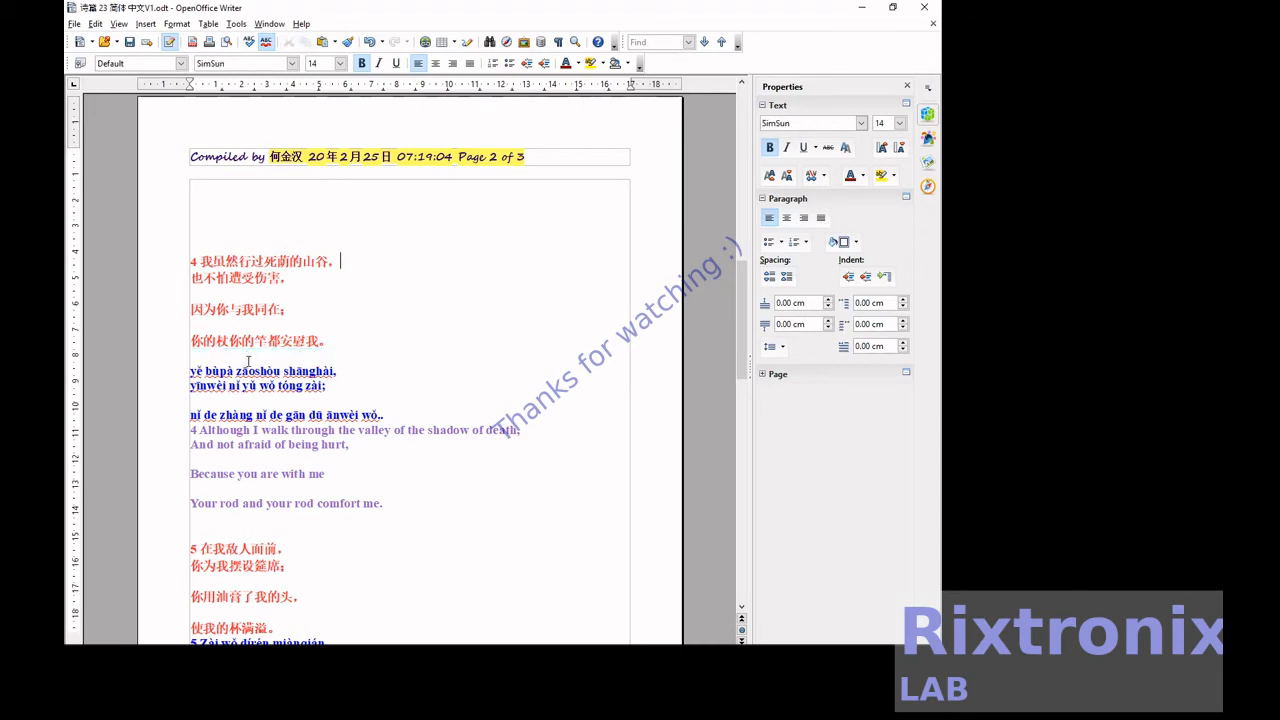
key(Return)
key(ctrl+v)
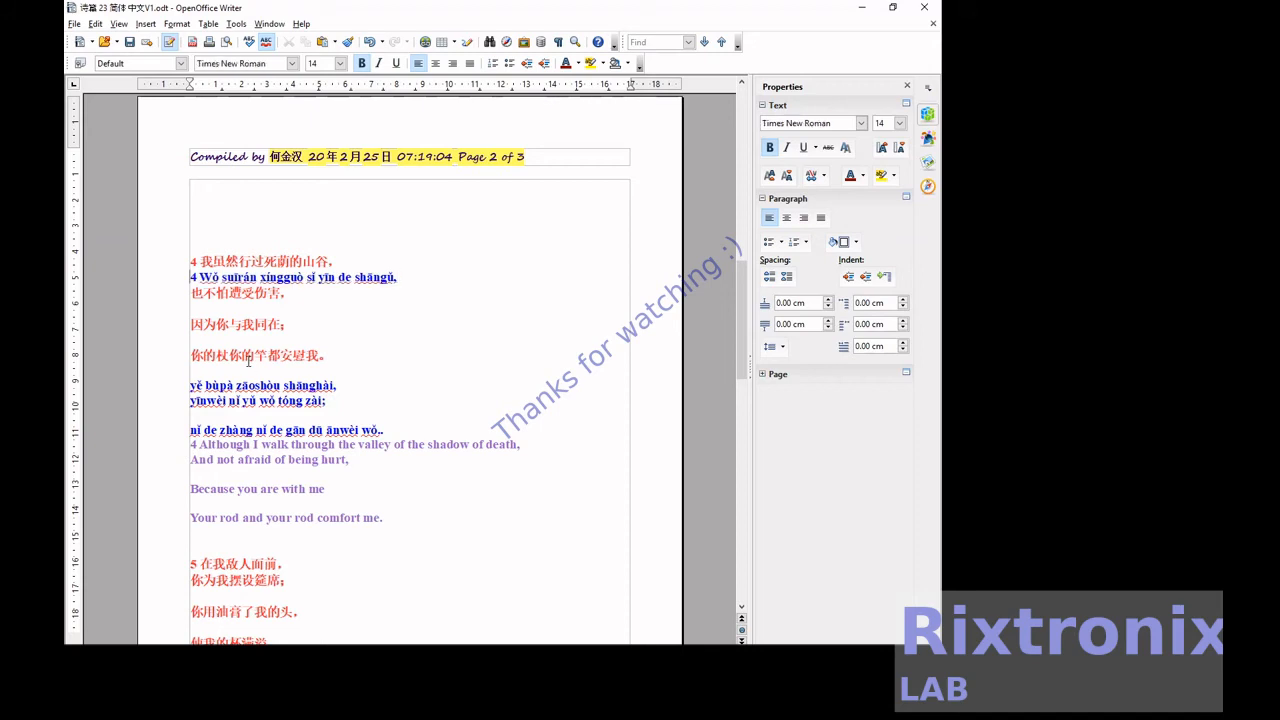
key(Home)
key(Delete)
Move the pinyin line "yě bùpà zāoshòu shānghài," directly below the Chinese line "也不怕遭受伤害，"
key(Down)
key(Down)
key(Down)
key(Down)
key(Down)
key(Down)
key(Down)
key(shift+End)
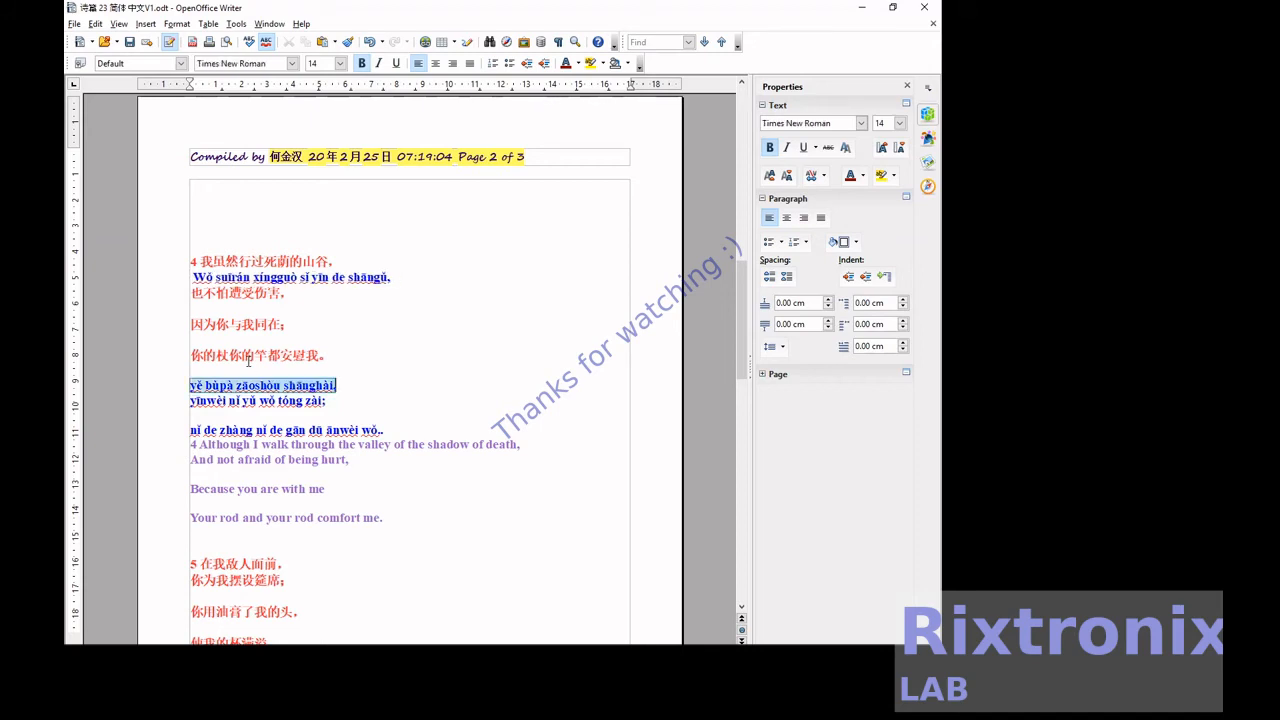
key(ctrl+x)
key(ctrl+v)
Move the pinyin line "yīnwèi nǐ yǔ wǒ tóng zài;" to the blank line below "因为你与我同在；"
key(Down)
key(Down)
key(Down)
key(Down)
key(Down)
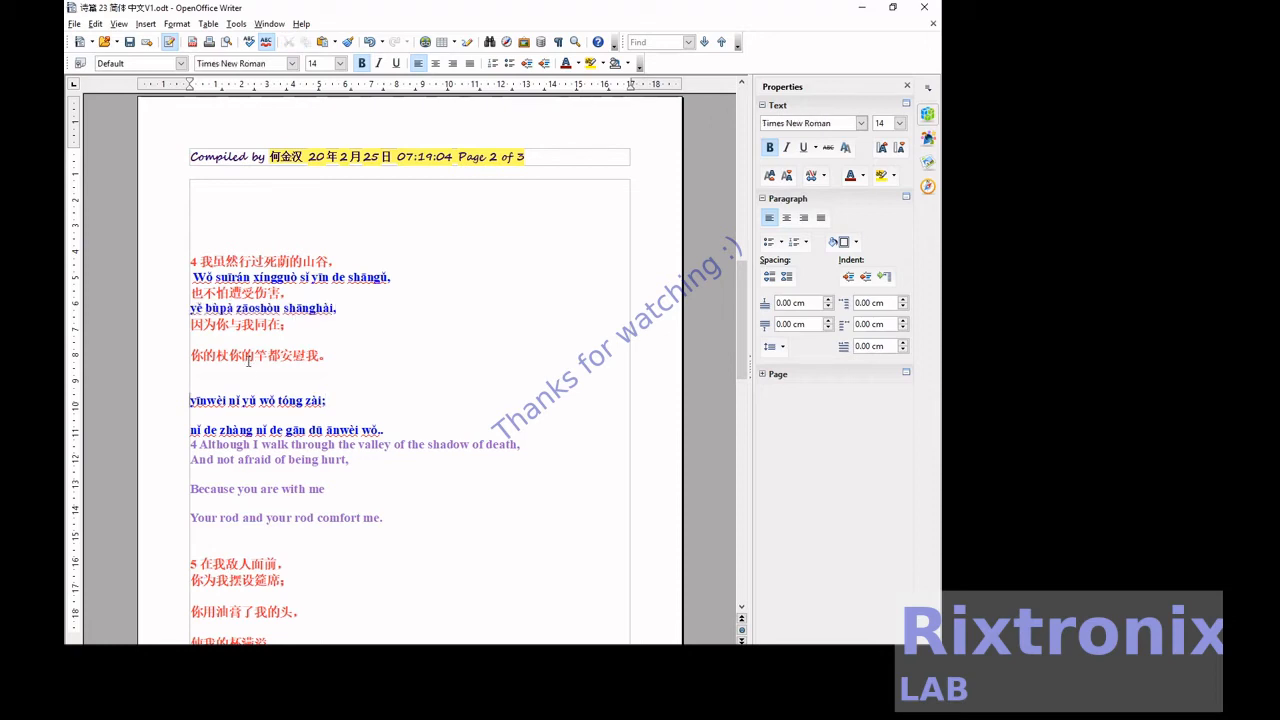
key(shift+End)
key(ctrl+x)
key(Up)
key(Up)
key(Up)
key(Up)
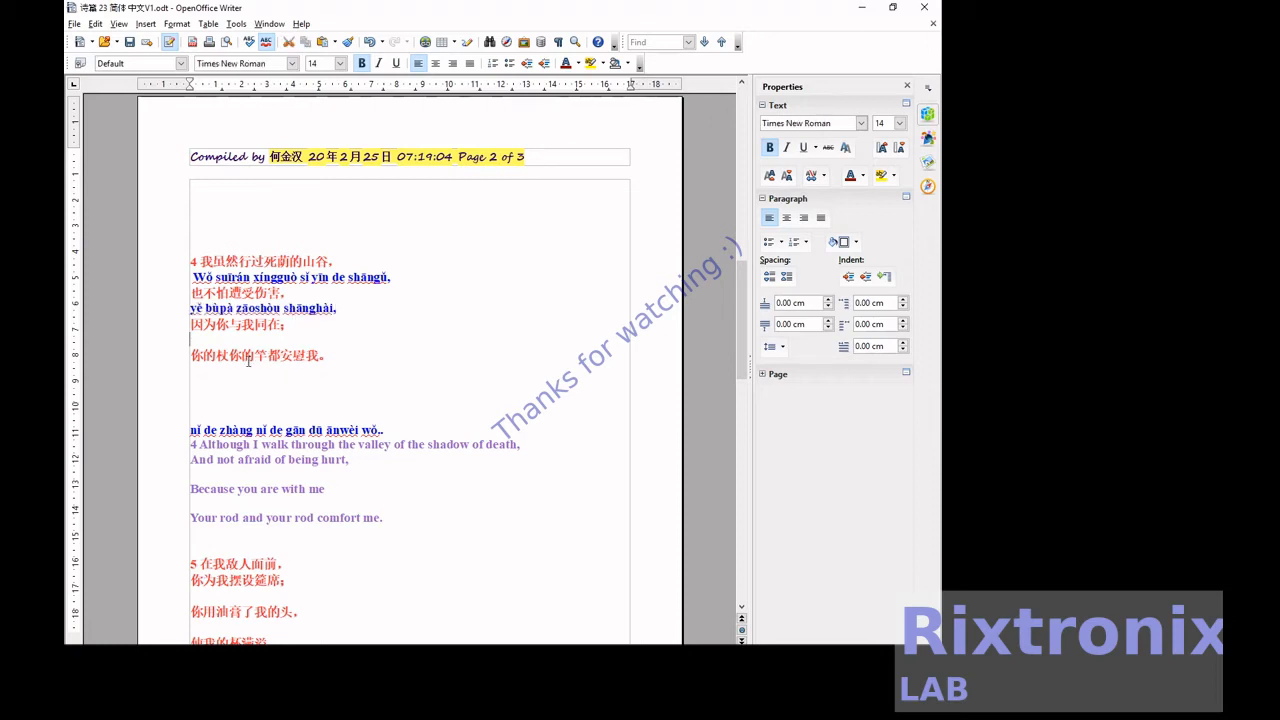
key(ctrl+v)
Delete the blank lines above "nǐ de zhàng nǐ de gān dū ānwèi wǒ.." and the verse number before "Although I walk"
key(Delete)
key(Delete)
key(Delete)
key(Delete)
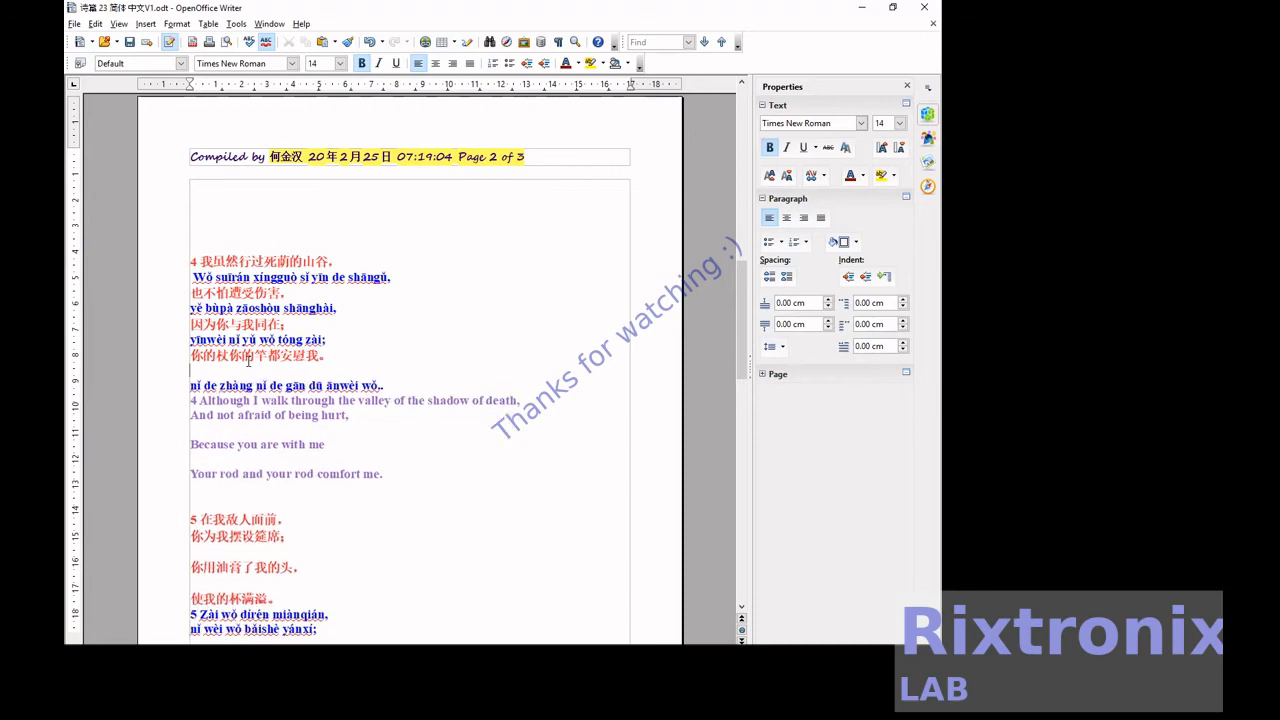
key(Delete)
key(Delete)
Move the pinyin line "5 Zài wǒ dírén miànqián," directly below "5 在我敌人面前，", removing its verse number
key(Down)
key(Down)
key(Down)
key(Down)
key(Down)
key(Down)
key(Down)
key(Down)
key(Down)
key(Down)
key(Down)
key(Down)
key(Down)
key(Down)
key(Down)
key(Down)
key(Down)
key(Down)
key(Down)
key(Down)
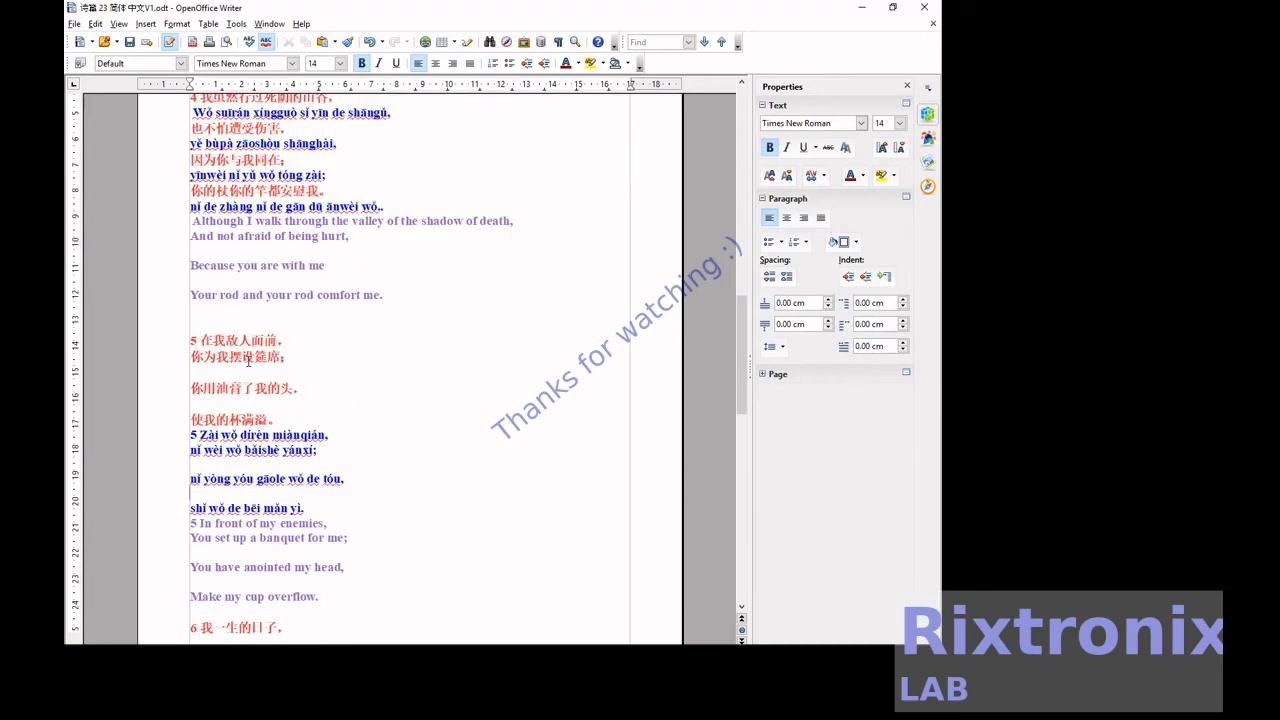
key(Up)
key(Up)
key(shift+End)
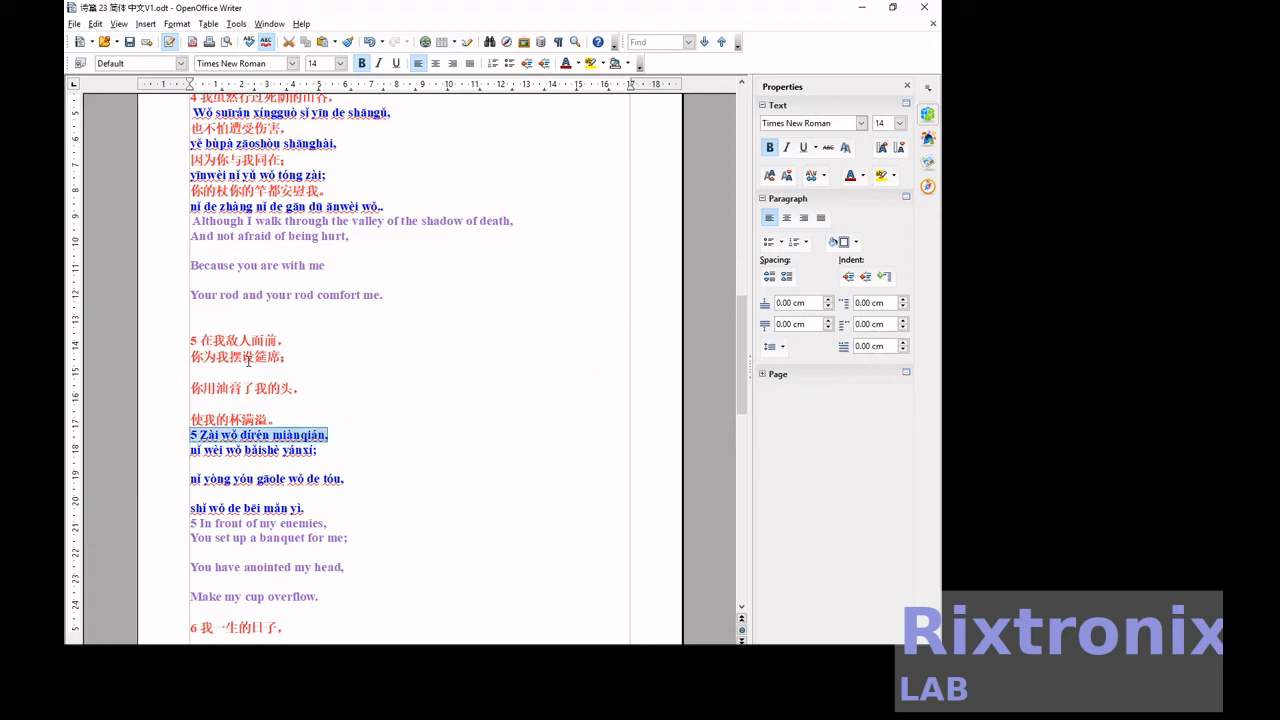
key(Delete)
key(Up)
key(Up)
key(Up)
key(Up)
key(Up)
key(Up)
key(End)
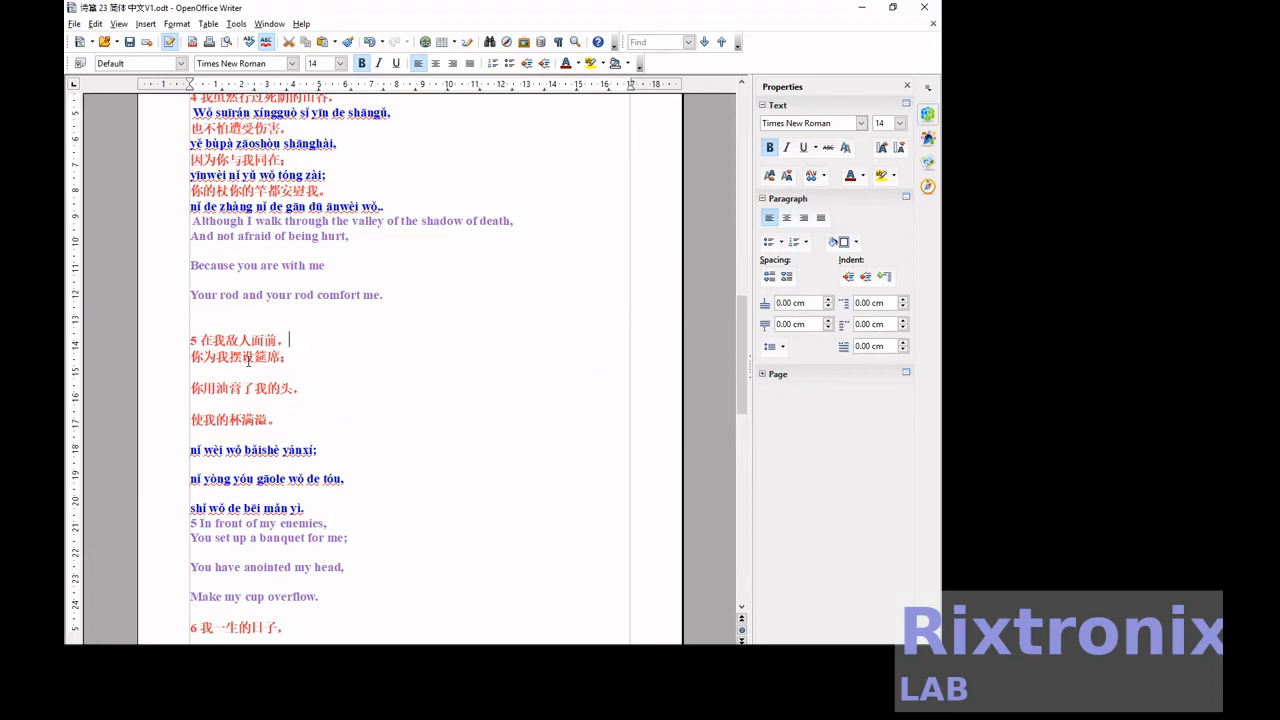
key(Return)
key(ctrl+v)
key(Home)
key(Delete)
Move the pinyin line "nǐ wèi wǒ bǎishè yánxí;" to the blank line below "你为我摆设筵席；"
key(Down)
key(Down)
key(Down)
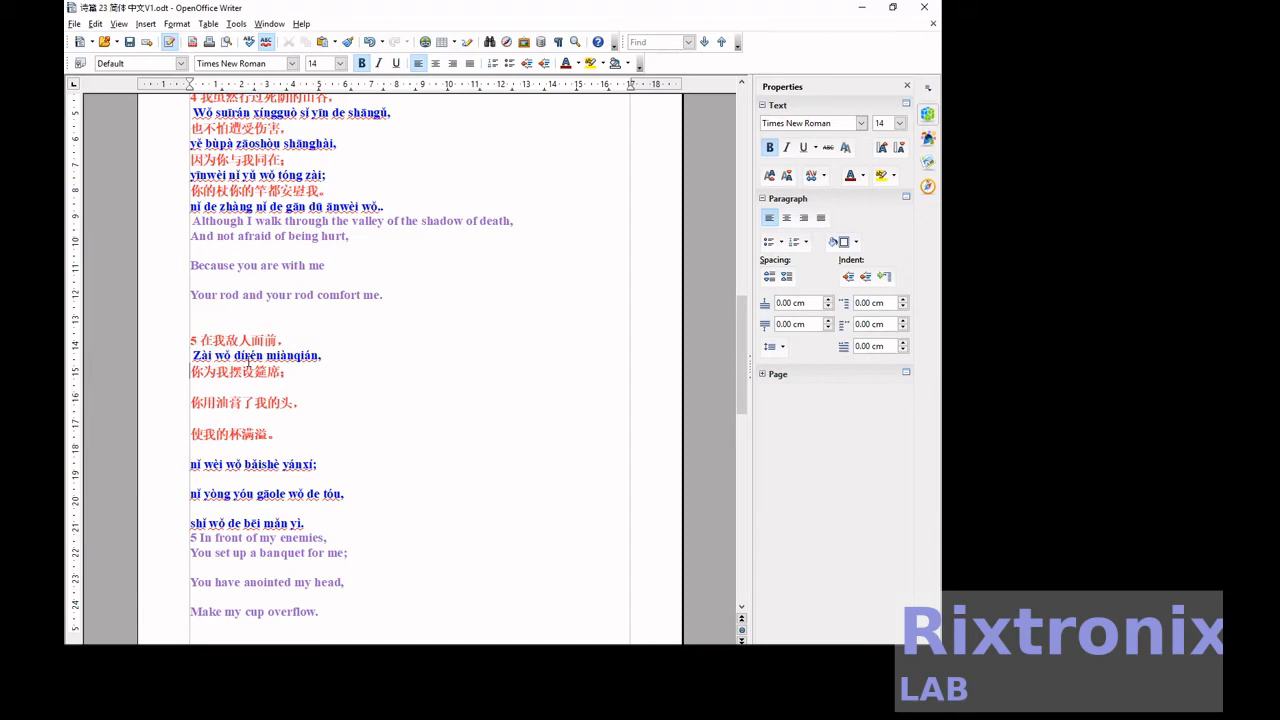
key(Down)
key(Down)
key(Down)
key(Down)
key(shift+End)
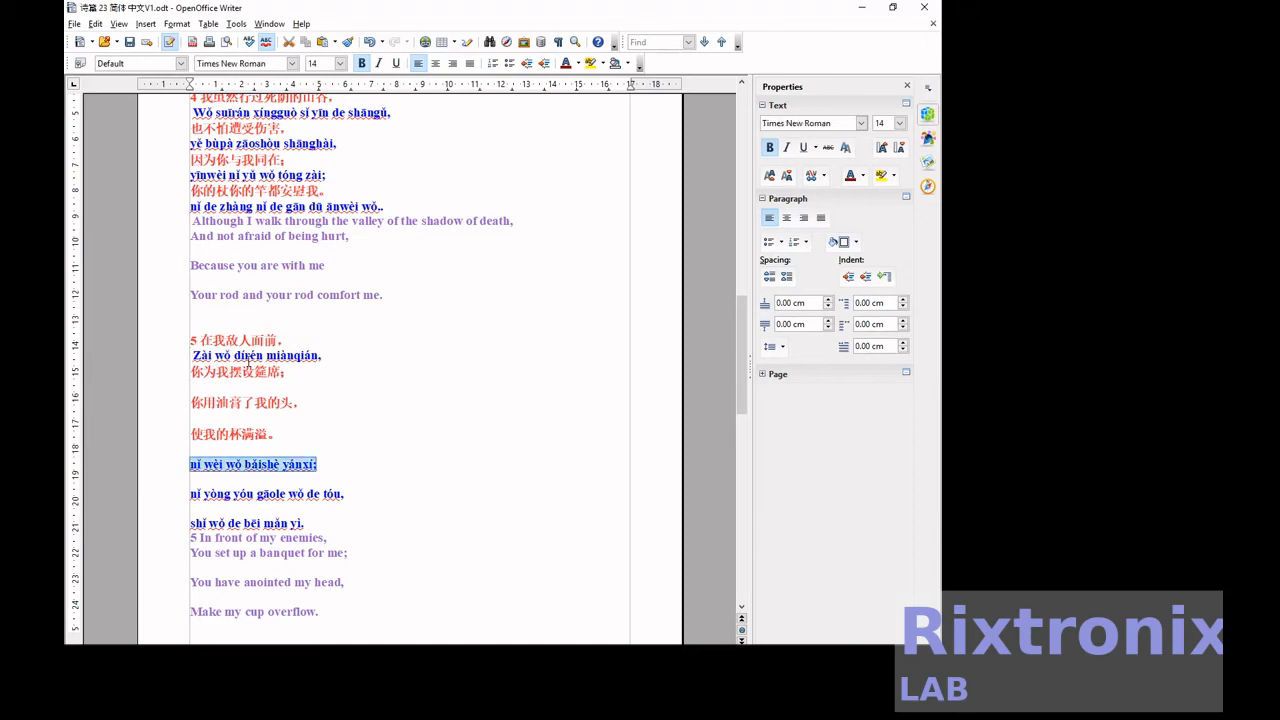
key(ctrl+x)
key(Up)
key(Up)
key(Up)
key(Up)
key(Up)
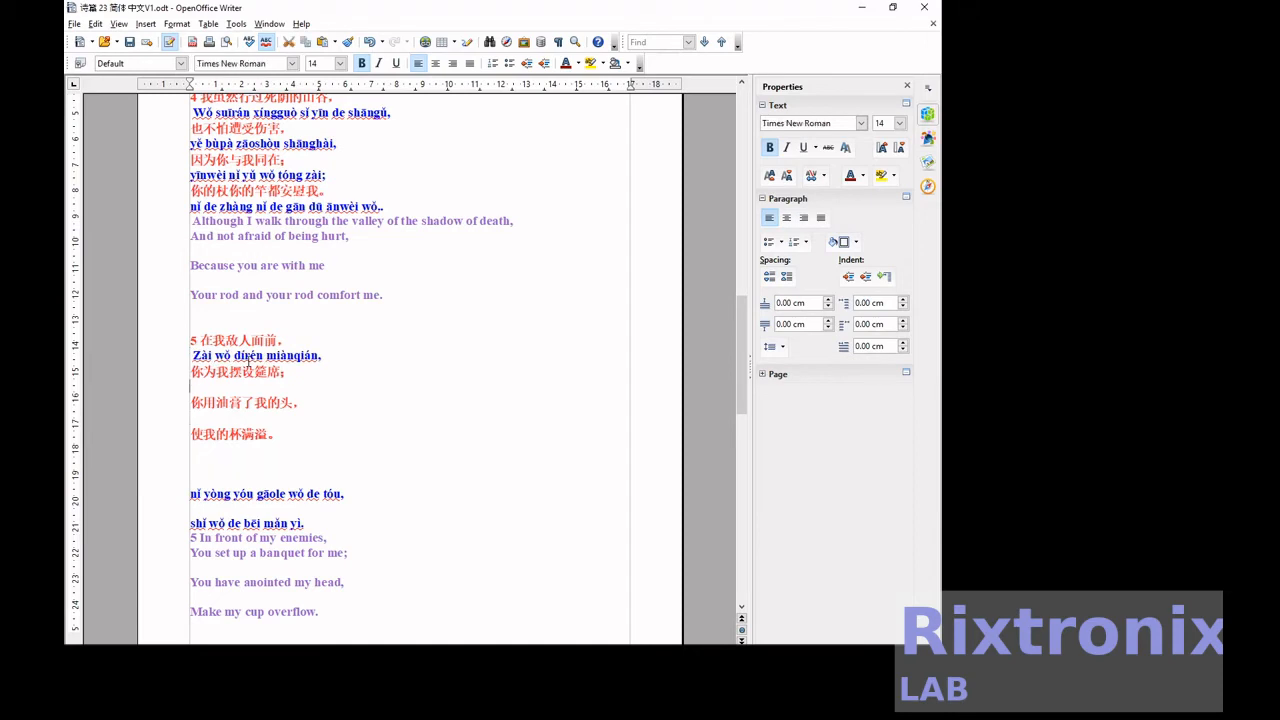
key(ctrl+v)
Move the pinyin line "nǐ yòng yóu gāole wǒ de tóu," to the blank line below "你用油膏了我的头，"
key(Down)
key(Down)
key(Down)
key(Down)
key(Down)
key(Down)
key(Down)
key(shift+End)
key(ctrl+x)
key(Up)
key(Up)
key(Up)
key(Up)
key(Up)
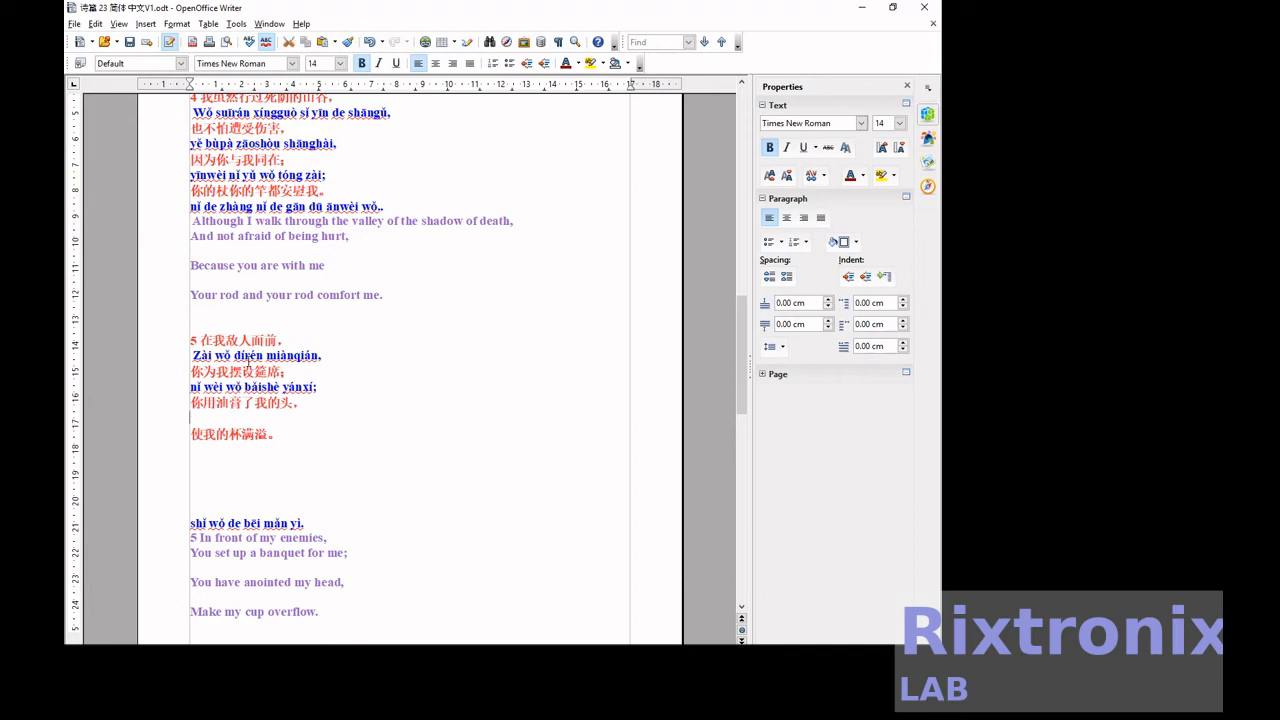
key(ctrl+v)
Delete the blank lines above "shǐ wǒ de bēi mǎn yì," and the verse number before "In front of my enemies,"
key(Delete)
key(Delete)
key(Delete)
key(Delete)
key(Delete)
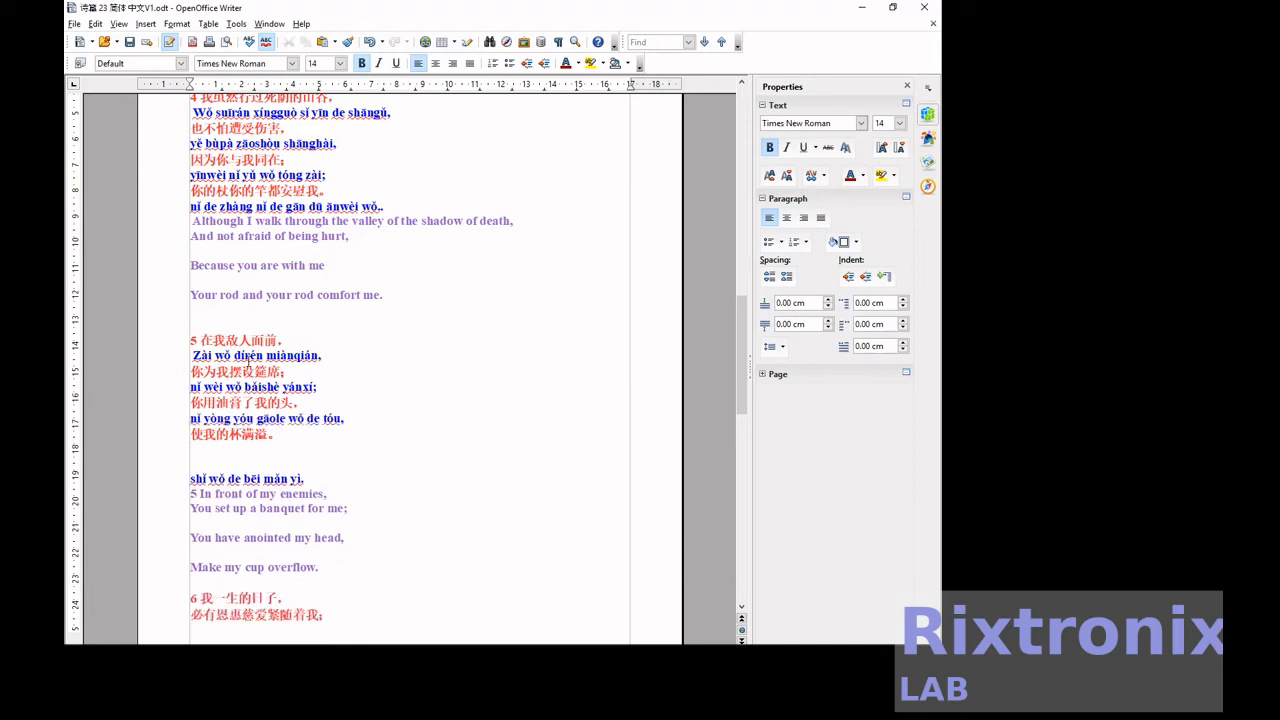
key(Delete)
Move the pinyin line "6 Wǒ yīshēng de rìzi," directly below "6 我一生的日子，", removing its verse number
key(Down)
key(Down)
key(Down)
key(Down)
key(Down)
key(Down)
key(Down)
key(Down)
key(Down)
key(Down)
key(Down)
key(Down)
key(Down)
key(Down)
key(Down)
key(Up)
key(Up)
key(Up)
key(Up)
key(shift+End)
key(ctrl+x)
key(Up)
key(Up)
key(Up)
key(Up)
key(Up)
key(Up)
key(Up)
key(Up)
key(Up)
key(Up)
key(Up)
key(Down)
key(Down)
key(Down)
key(Down)
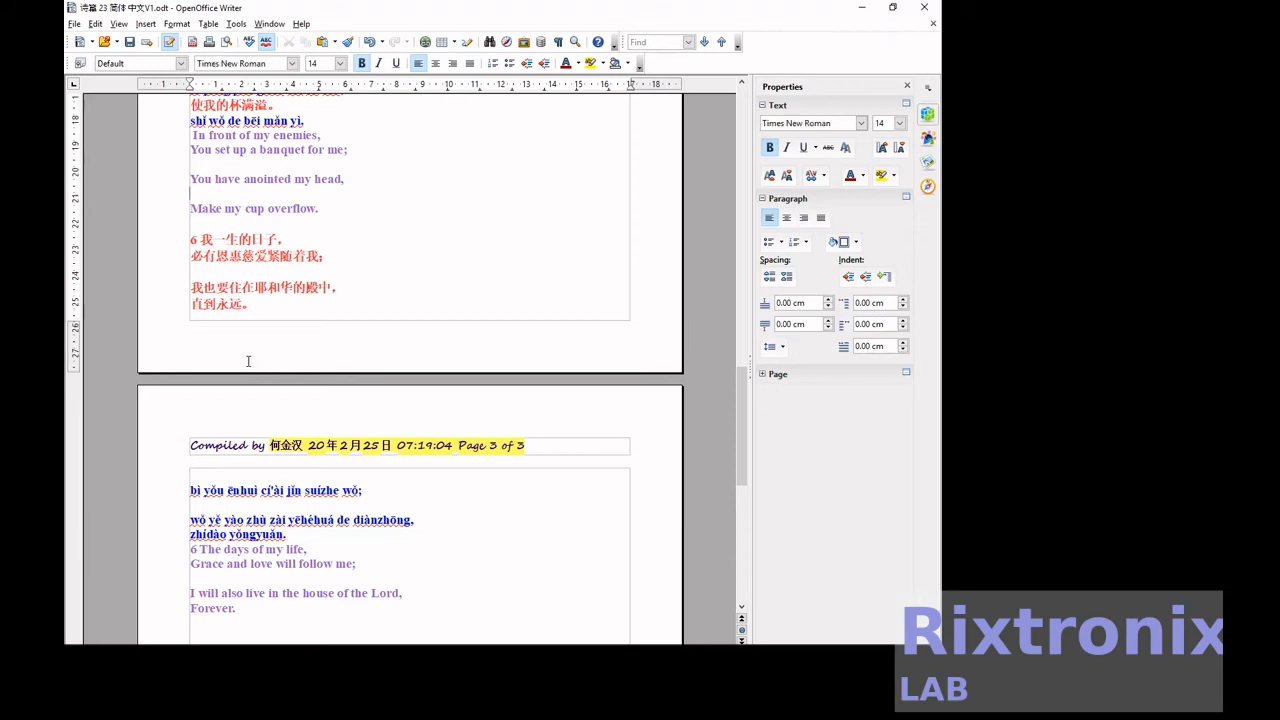
key(End)
key(Return)
key(ctrl+v)
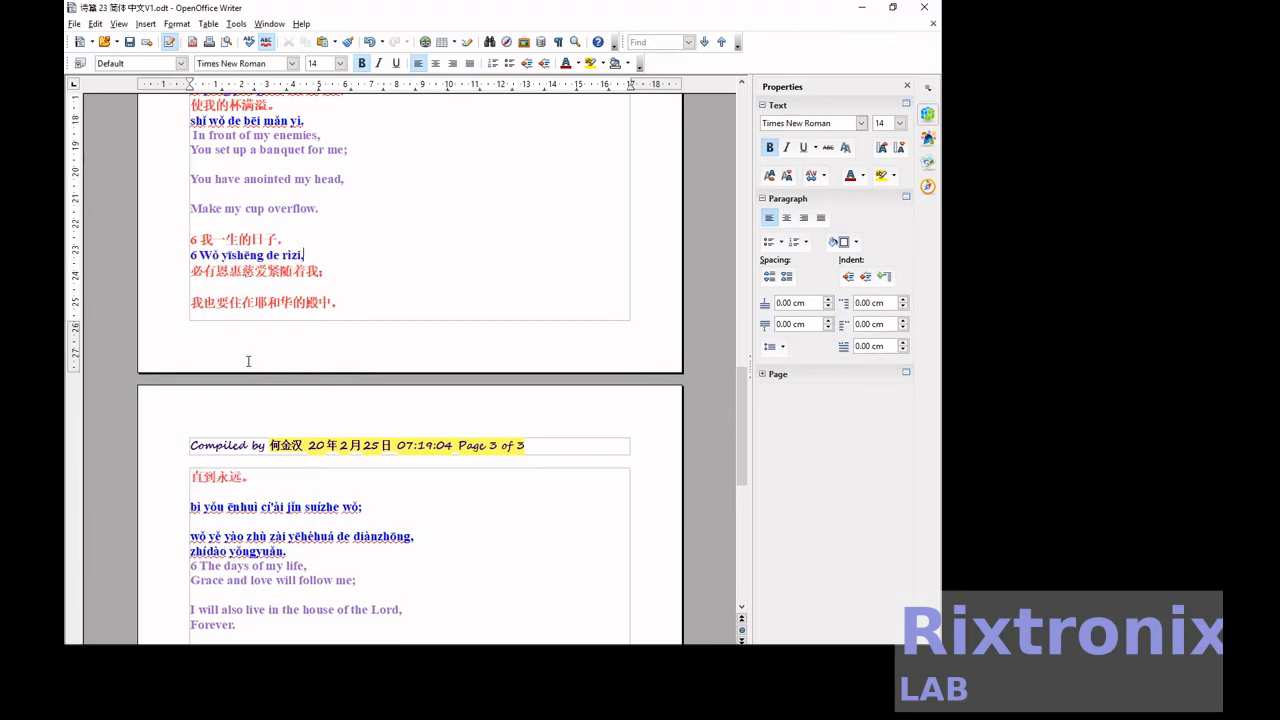
key(Down)
Move the pinyin line "bì yǒu ēnhuì cí'ài jǐn suízhe wǒ;" to the blank line below "必有恩惠慈爱紧随着我；"
key(Down)
key(Down)
key(Down)
key(Down)
key(Down)
key(Down)
key(Down)
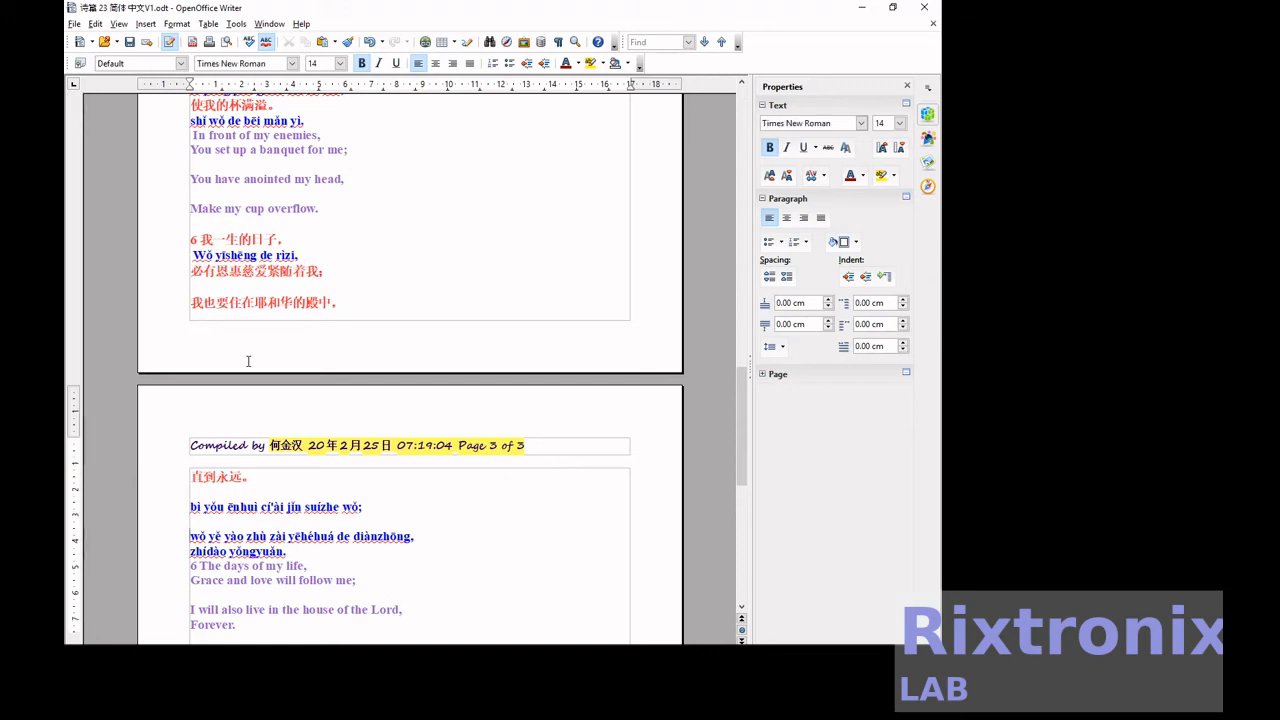
key(shift+End)
key(ctrl+x)
key(Up)
key(Up)
key(Up)
key(Up)
key(Up)
key(Up)
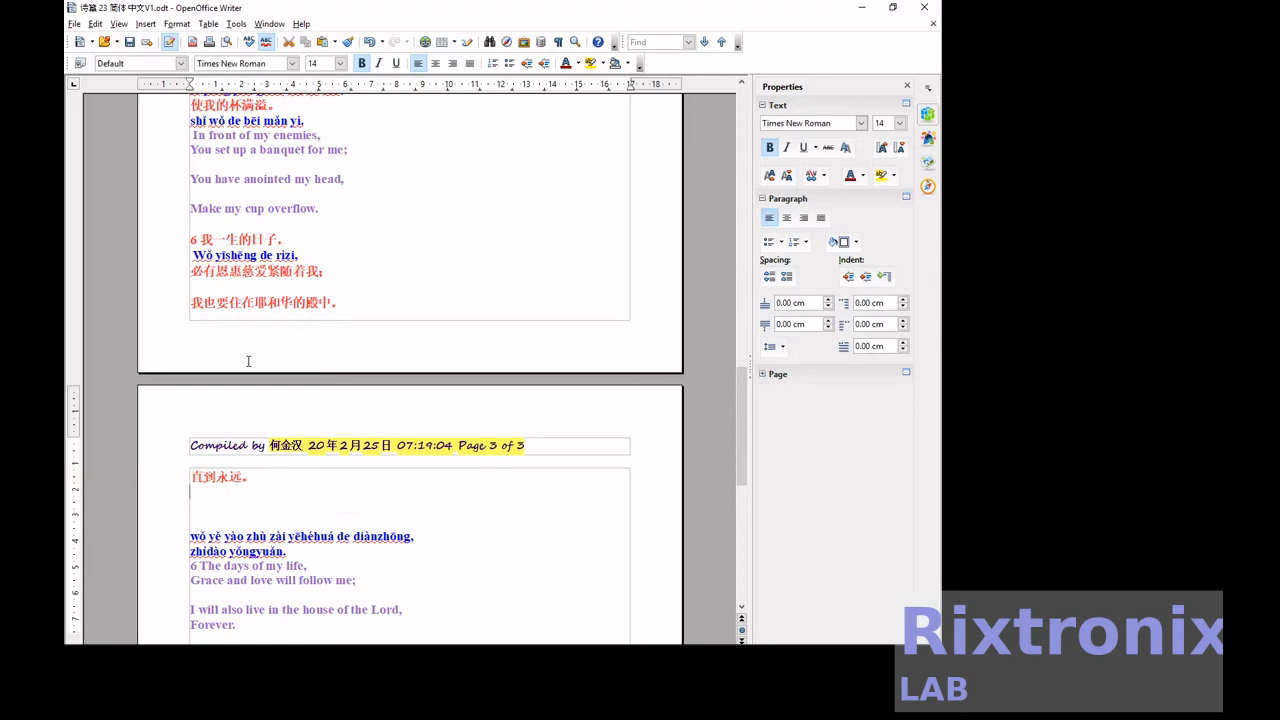
key(Up)
key(Up)
key(Down)
key(Down)
key(Down)
key(Down)
key(Down)
key(Down)
key(ctrl+v)
Move the pinyin line "wǒ yě yào zhù zài yēhéhuá de diànzhōng," directly below "我也要住在耶和华的殿中，"
key(Down)
key(Down)
key(Down)
key(Down)
key(Down)
key(Down)
key(Down)
key(Down)
key(Down)
key(Up)
key(Up)
key(shift+End)
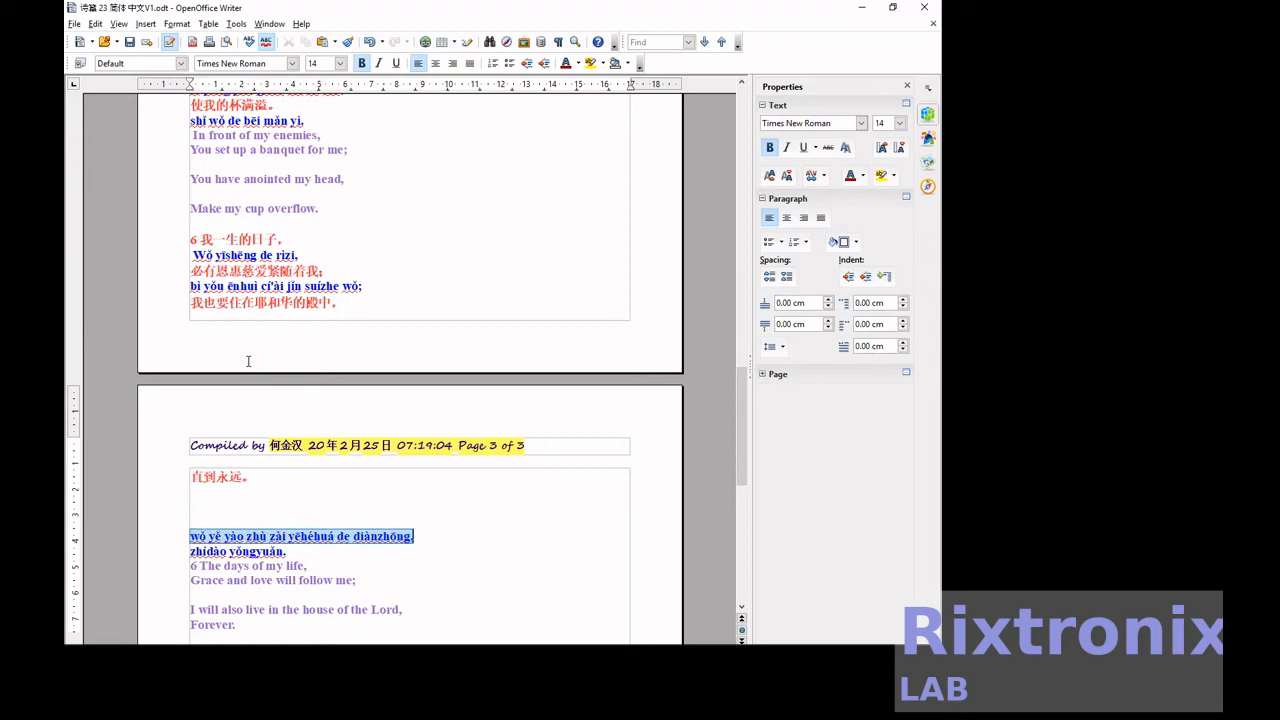
key(ctrl+x)
key(Up)
key(Up)
key(Up)
key(Up)
key(Up)
key(Up)
key(Up)
key(Up)
key(Up)
key(Down)
key(Down)
key(Down)
key(Down)
key(Down)
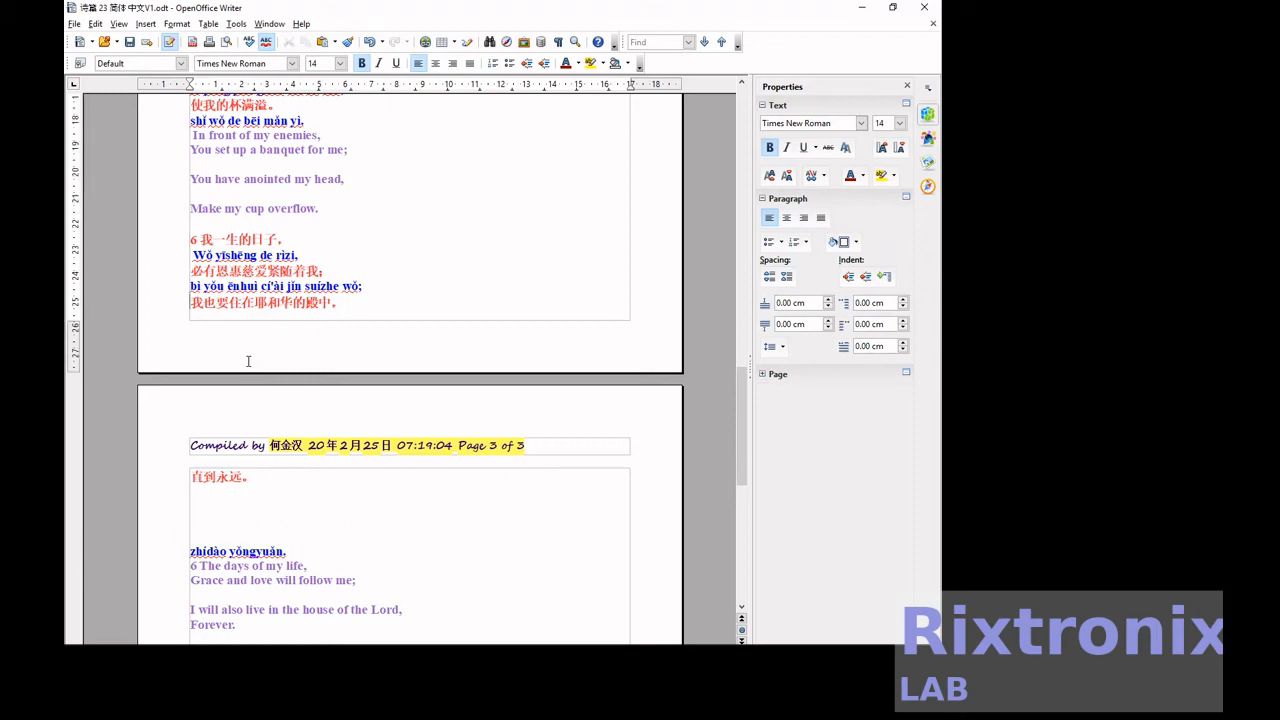
key(ctrl+v)
Insert blank lines above "6 我一生的日子，" so that all of verse 6 starts on page 3
key(Up)
key(Up)
key(Up)
key(Up)
key(Up)
key(Up)
key(Up)
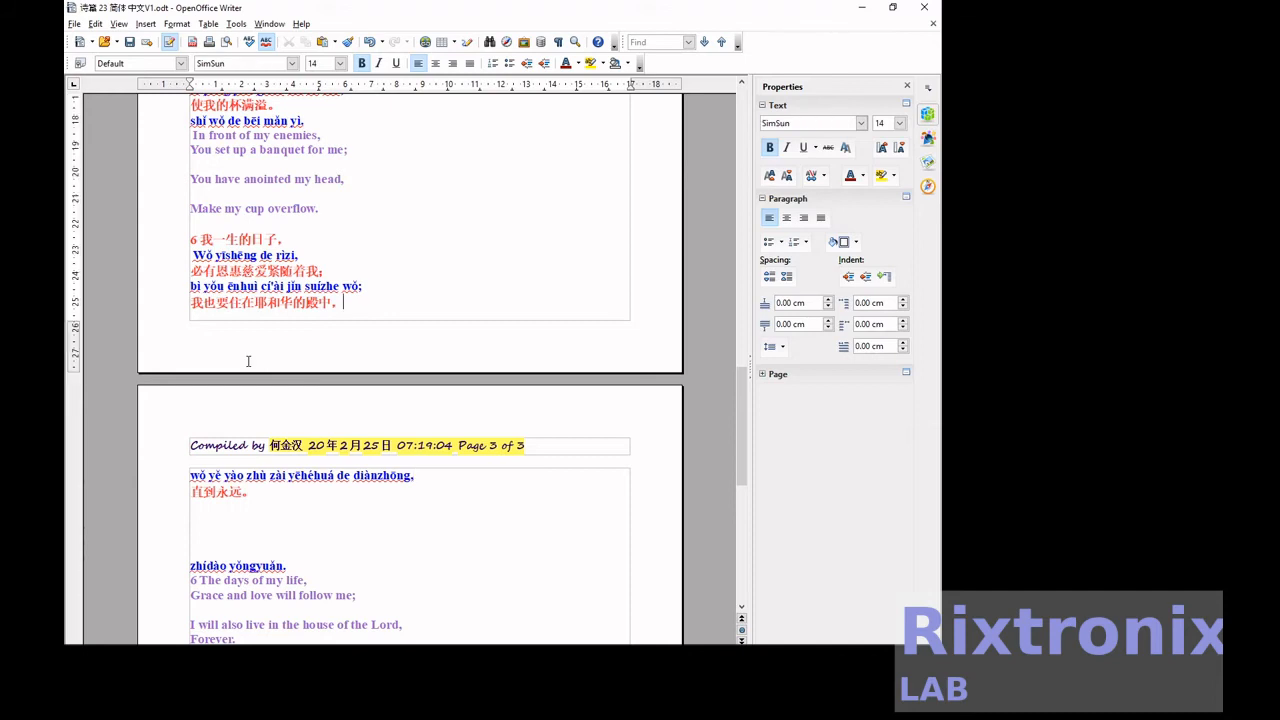
key(Return)
key(Return)
key(Return)
key(Return)
key(Return)
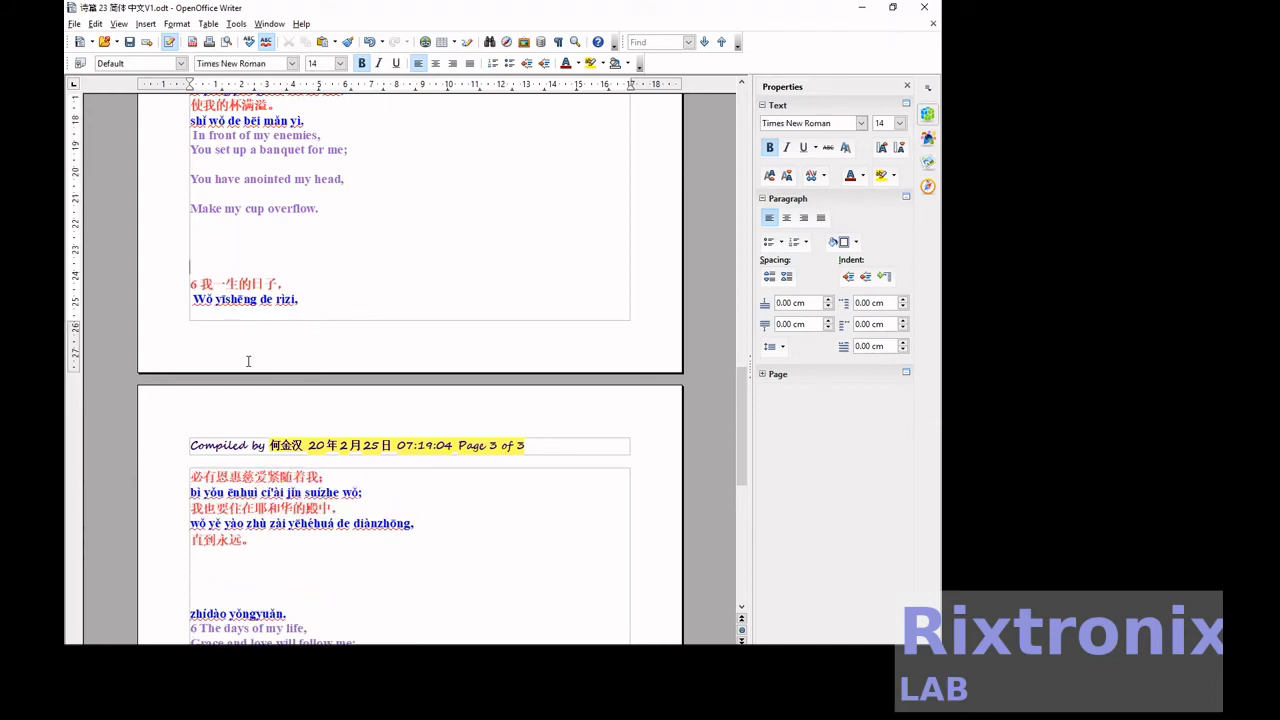
Delete the blank lines above "zhídào yǒngyuǎn." and the verse number before "The days of my life,"
key(Down)
key(Down)
key(Down)
key(Down)
key(Down)
key(Down)
key(Down)
key(Down)
key(Down)
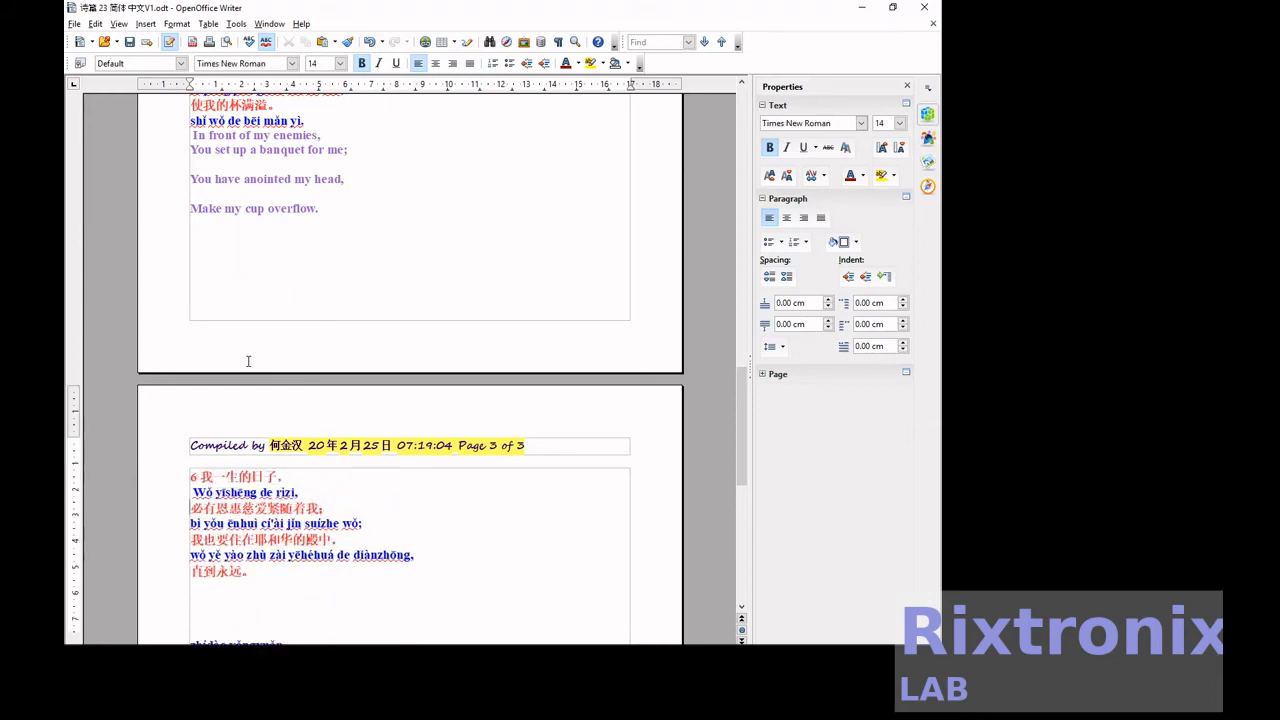
key(Delete)
key(Delete)
key(Delete)
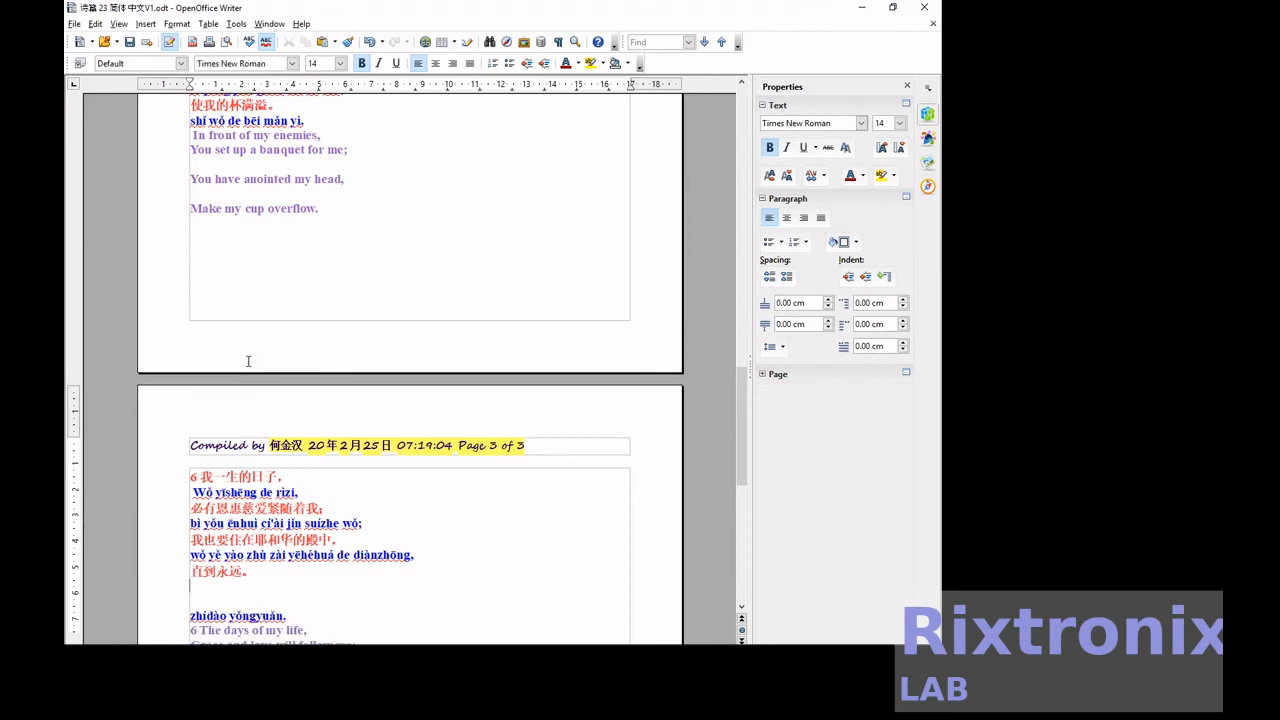
key(Delete)
key(Down)
key(Delete)
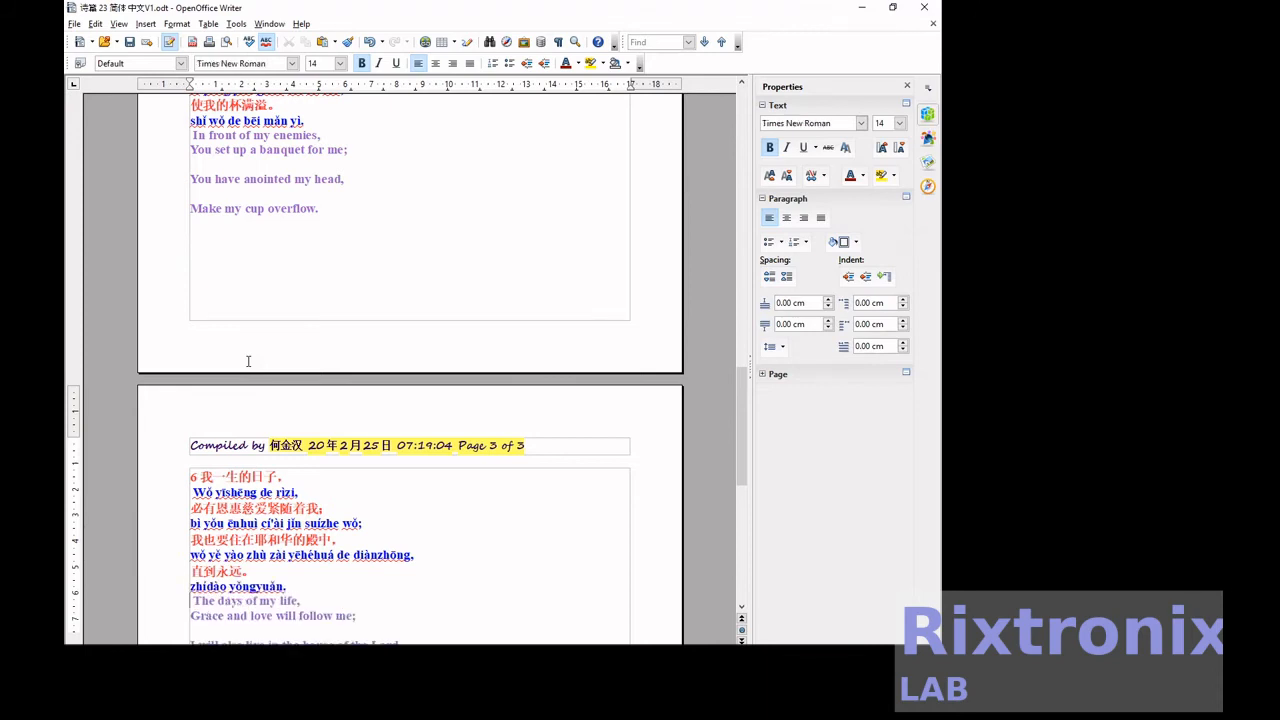
Save the document
key(Down)
key(Down)
key(Down)
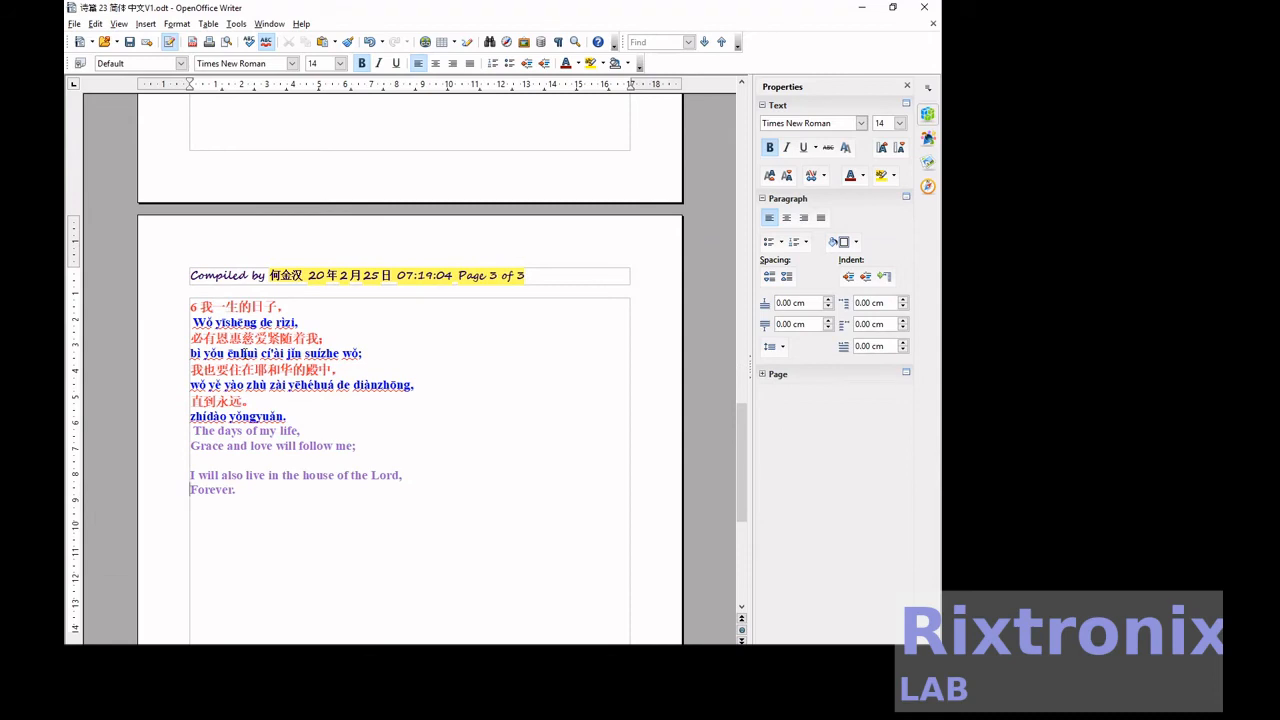
click(129, 42)
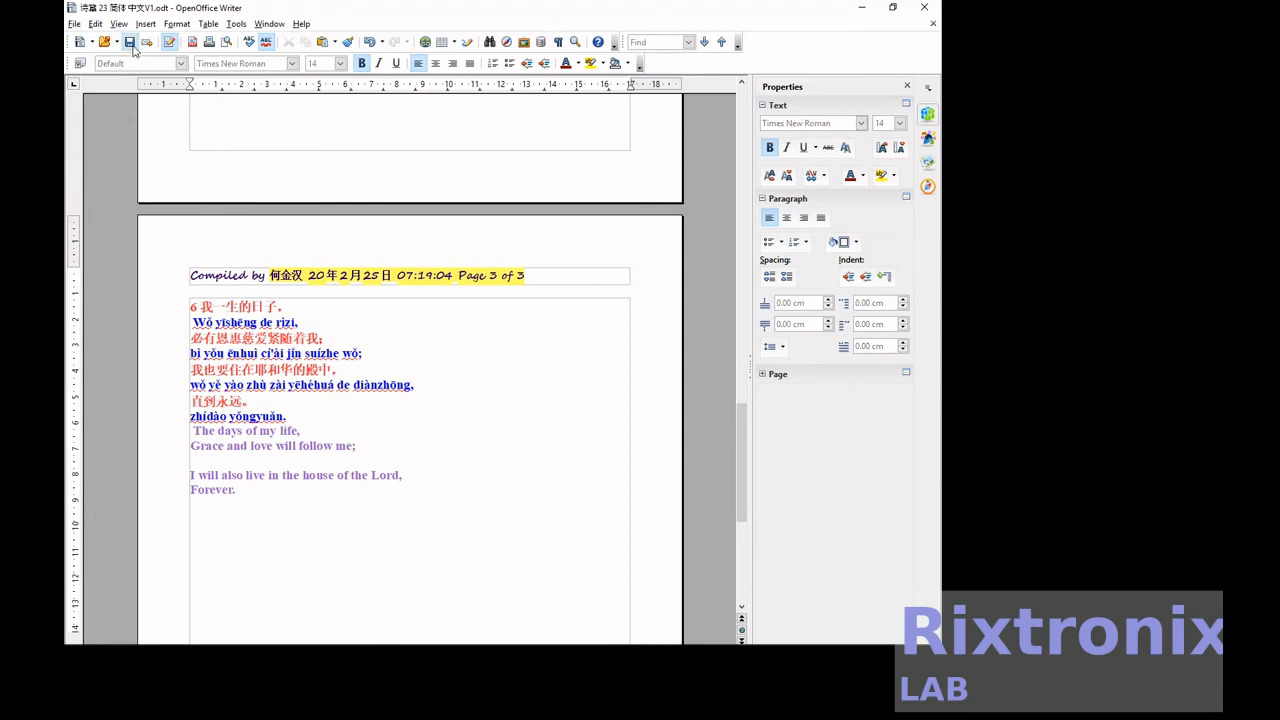
Move "Psalm 23 English" directly below "Shīpiān 23 jiǎntǐ zhōngwén" and reword it to "Psalm 23 Simplified Chinese"
scroll(450, 351, up, 20)
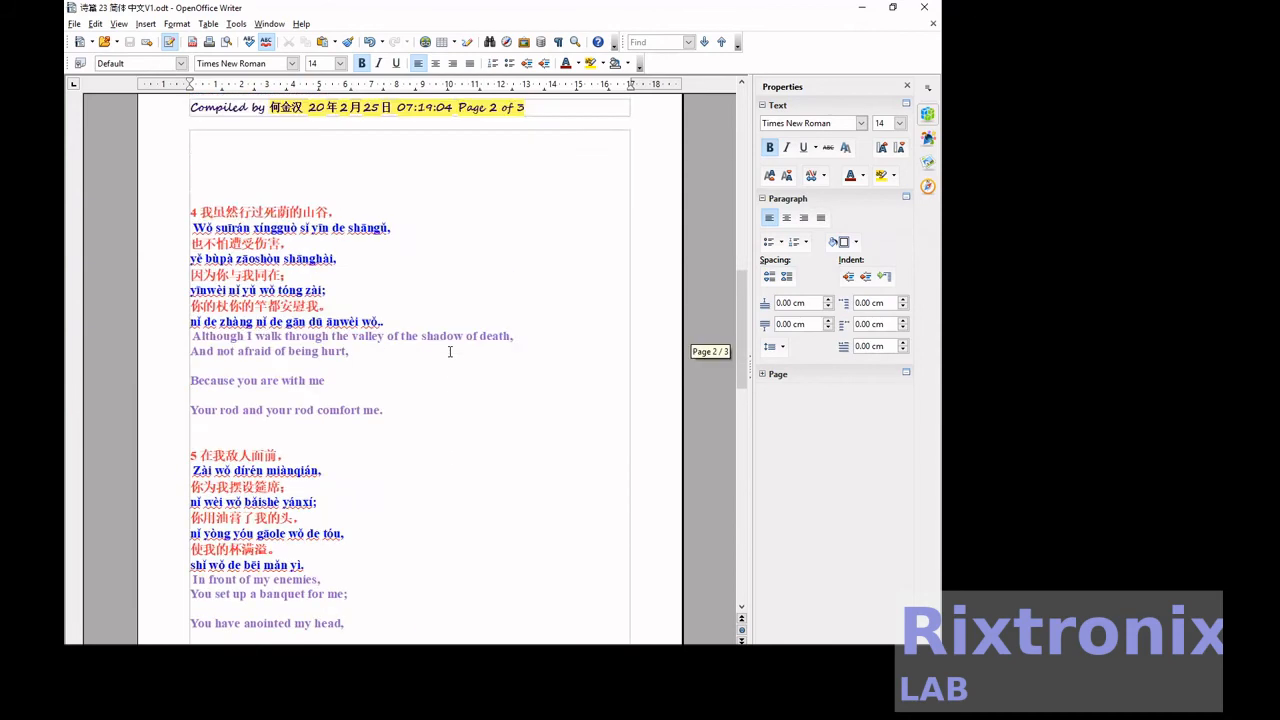
scroll(450, 351, up, 3)
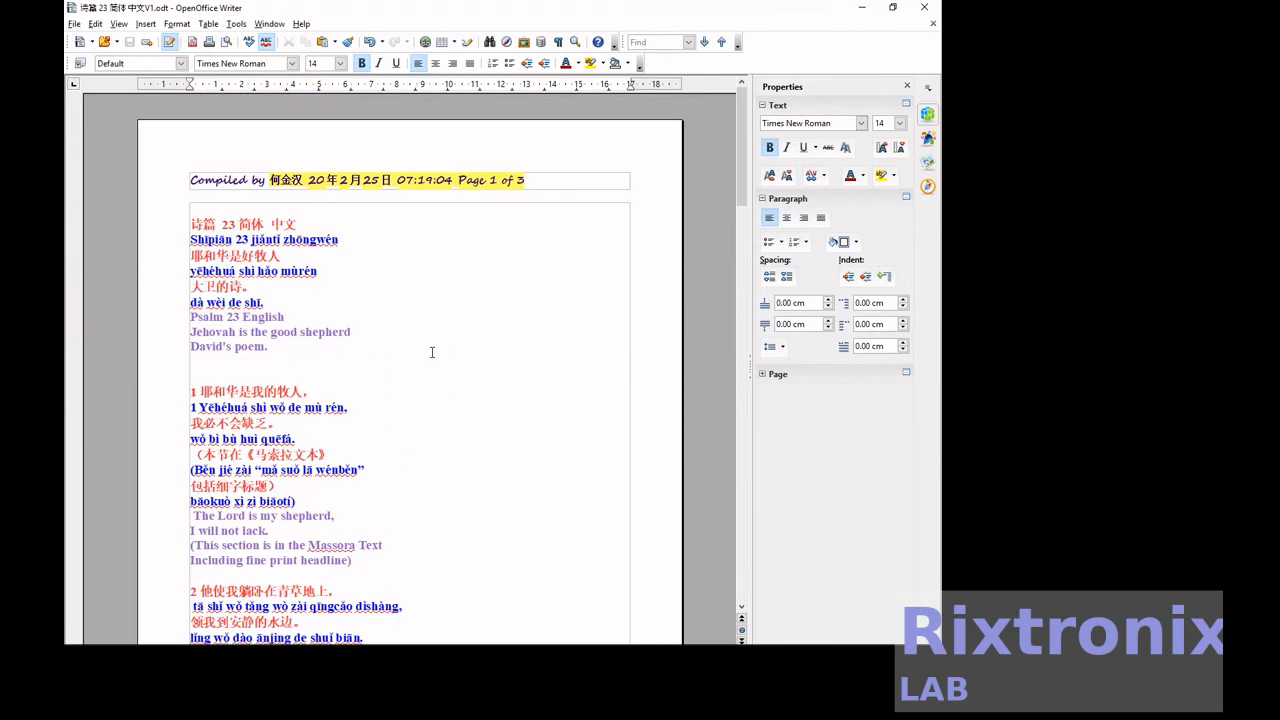
key(Home)
key(shift+End)
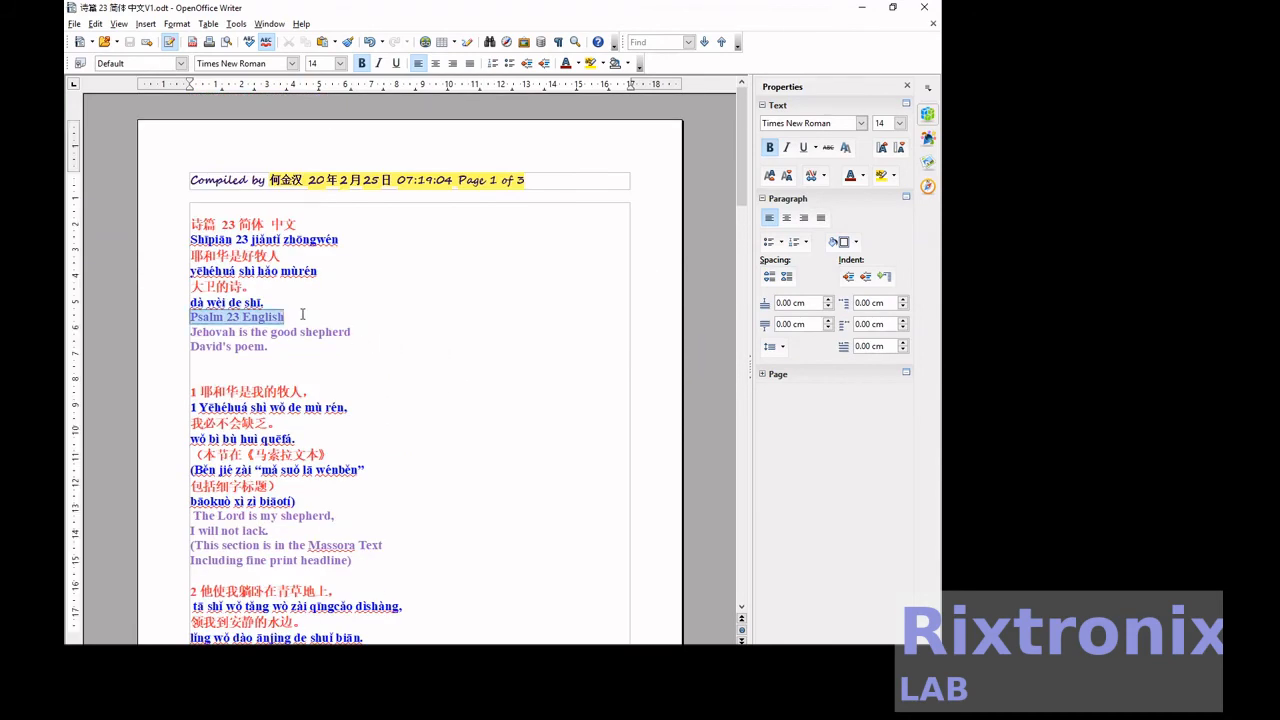
key(Delete)
key(Up)
key(End)
key(Return)
key(ctrl+v)
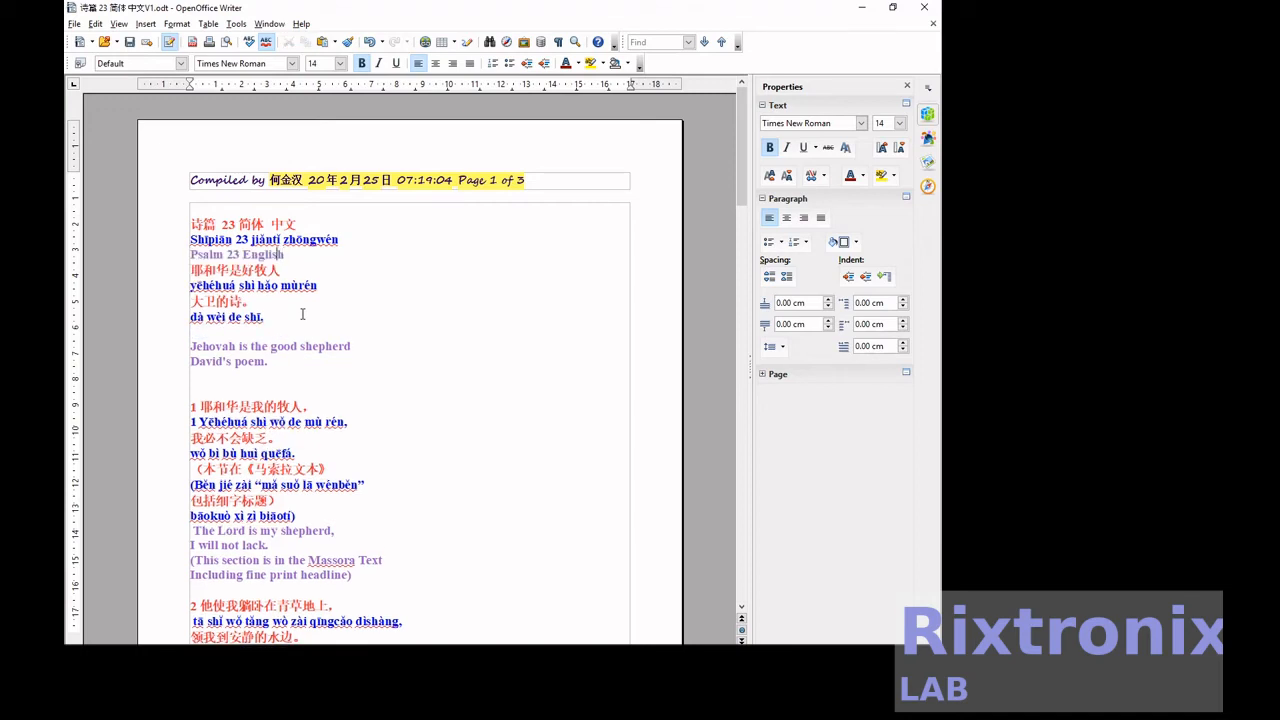
key(shift+End)
text(Simplified Chine)
Move the line "Jehovah is the good shepherd" directly below "yēhéhuá shì hǎo mùrén"
key(Down)
key(Down)
key(Down)
key(End)
key(shift+Home)
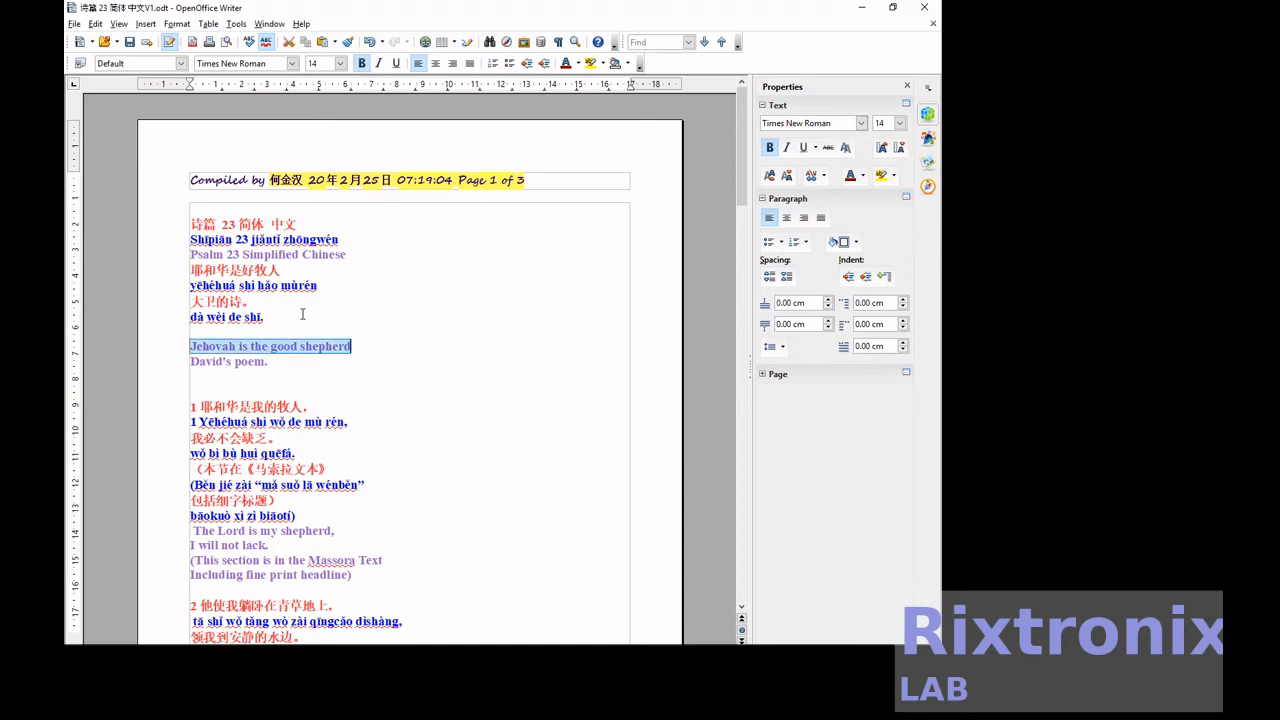
key(ctrl+x)
key(Up)
key(Up)
key(Up)
key(Up)
key(End)
key(Return)
key(ctrl+v)
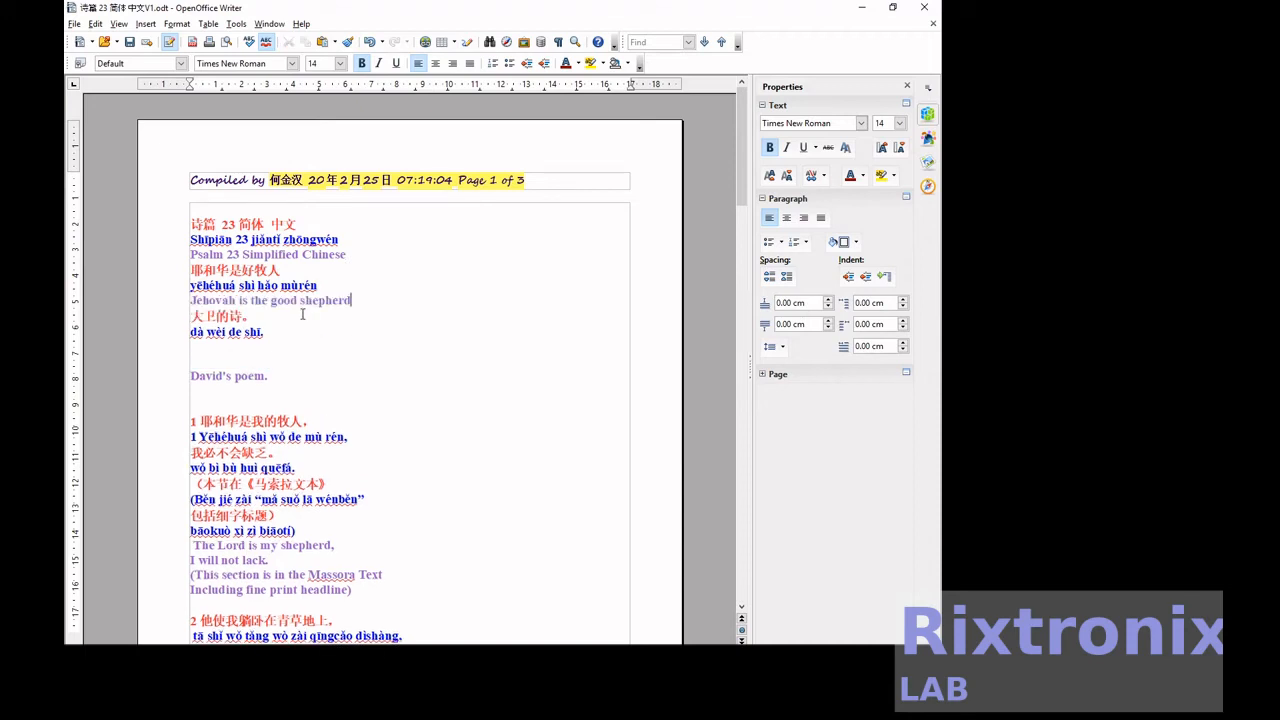
Delete the blank lines between "dà wèi de shī." and "David's poem."
key(Delete)
key(Delete)
key(Down)
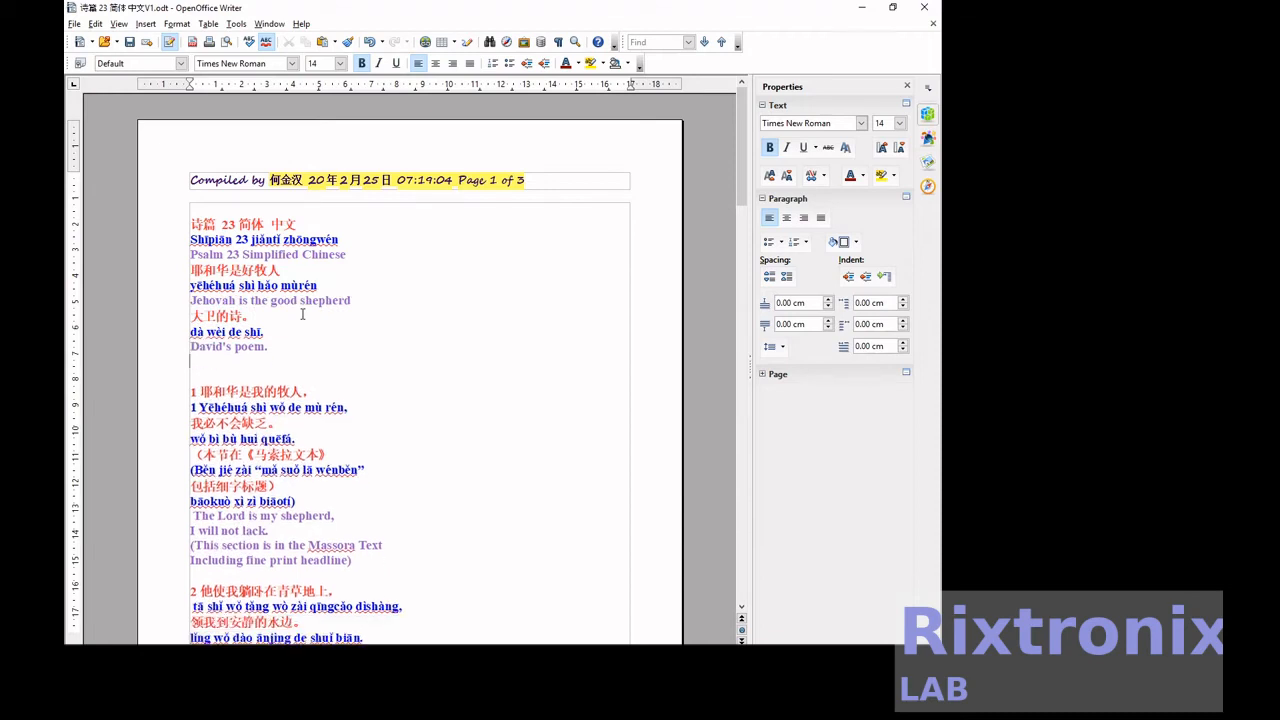
Move the English line "The Lord is my shepherd," directly below the first pinyin line of verse 1
key(Down)
key(Down)
key(Down)
key(Down)
key(Down)
key(Down)
key(Down)
key(Down)
key(shift+End)
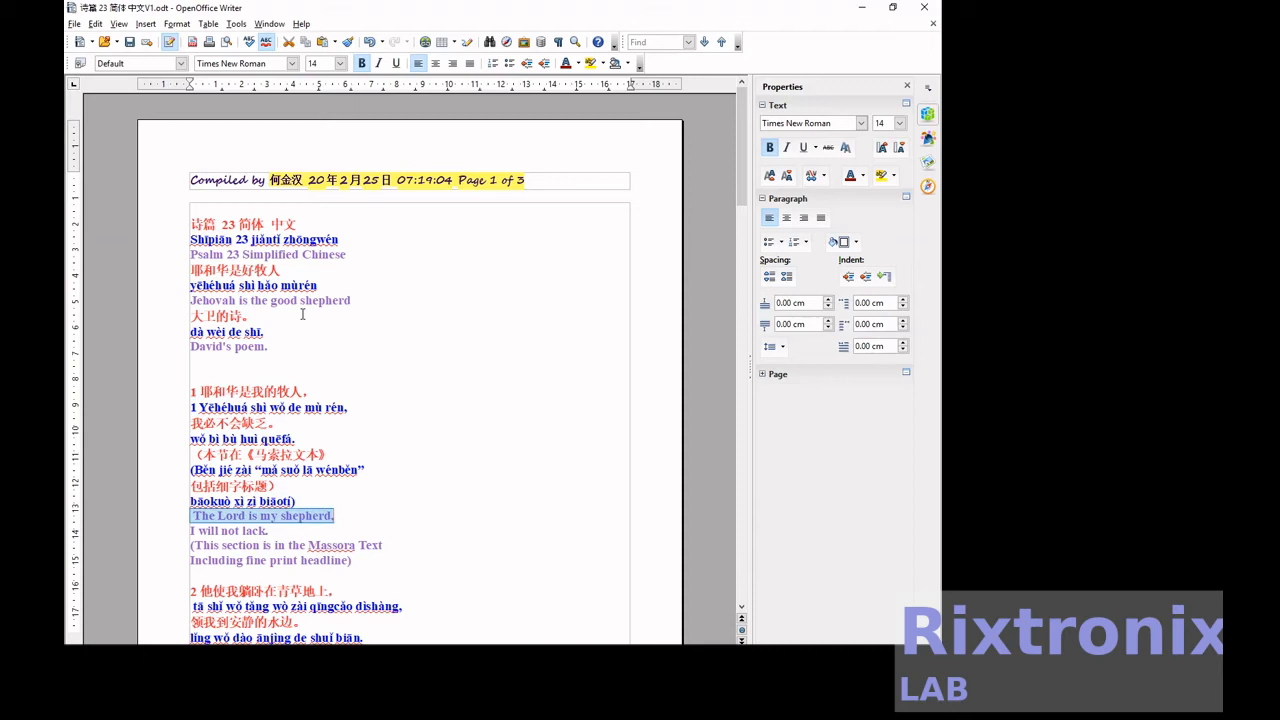
key(Delete)
key(Up)
key(Up)
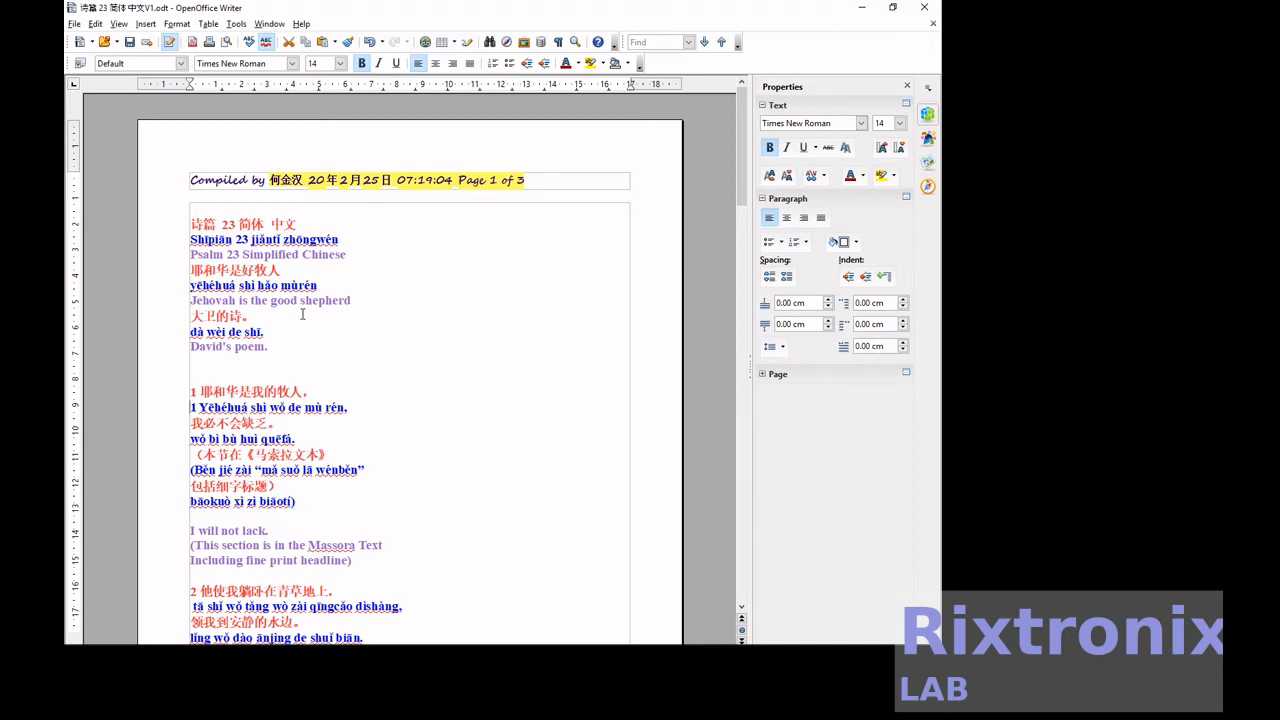
key(ctrl+v)
Delete the verse number 1 before the pinyin line "Yēhéhuá shì wǒ de mù rén,"
key(Down)
key(Down)
key(End)
key(Up)
key(End)
key(Up)
key(Home)
key(Delete)
Move the English line "I will not lack." directly below "wǒ bì bù huì quēfá."
key(Down)
key(Down)
key(Down)
key(Down)
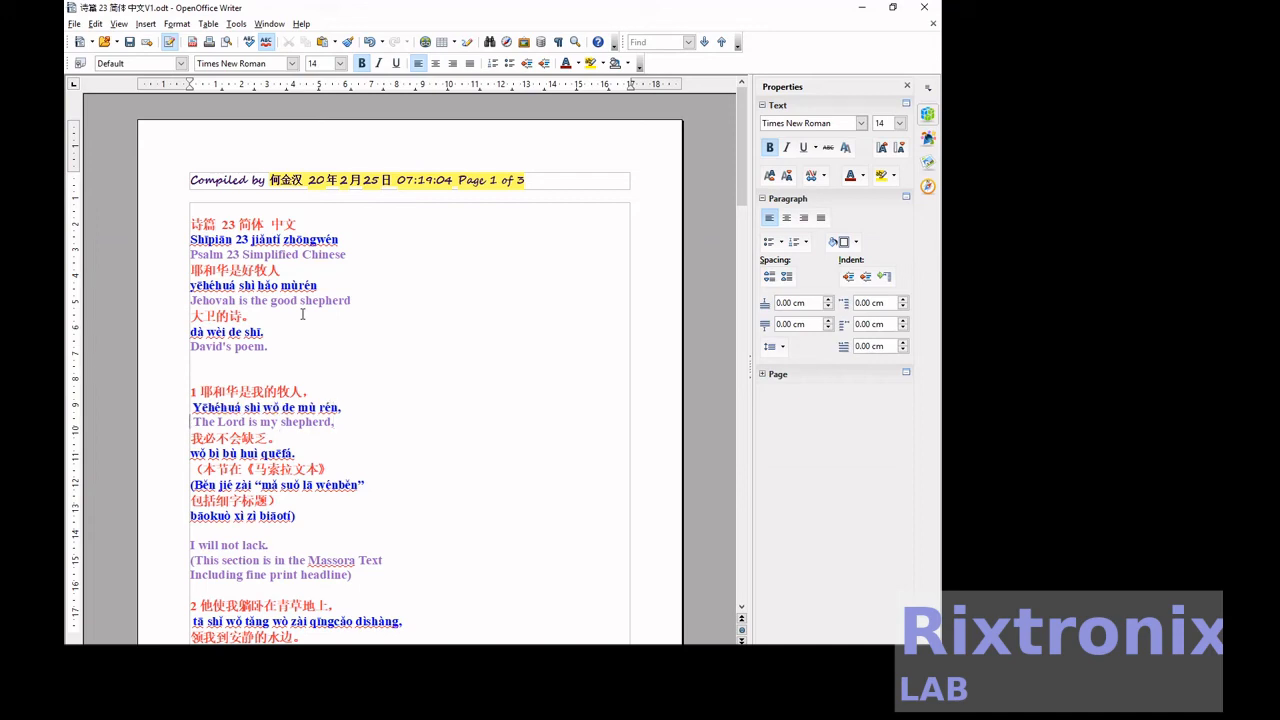
key(Down)
key(Down)
key(Down)
key(Down)
key(shift+End)
key(Delete)
key(Up)
key(Up)
key(Up)
key(Up)
key(ctrl+z)
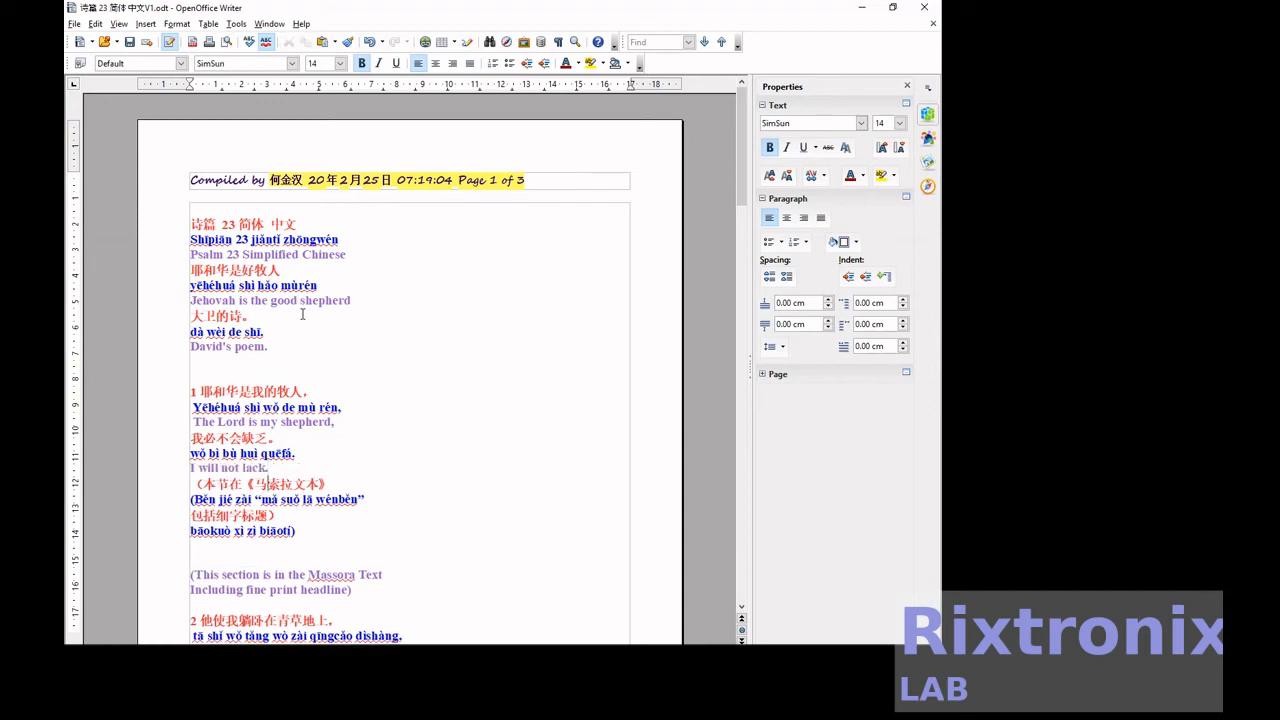
Move the line "(This section is in the Massora Text" directly below the pinyin line "(Běn jié zài “mǎ suǒ lā wénběn”"
key(Up)
key(Home)
key(shift+End)
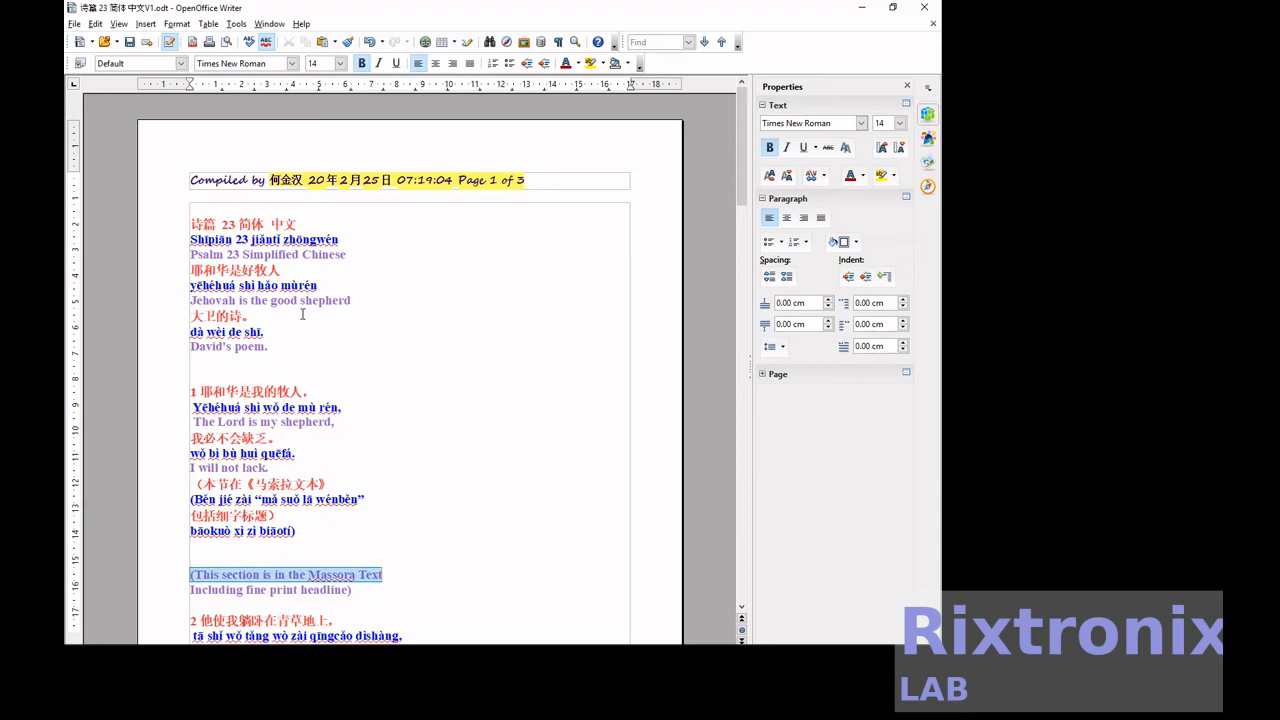
key(Delete)
key(Up)
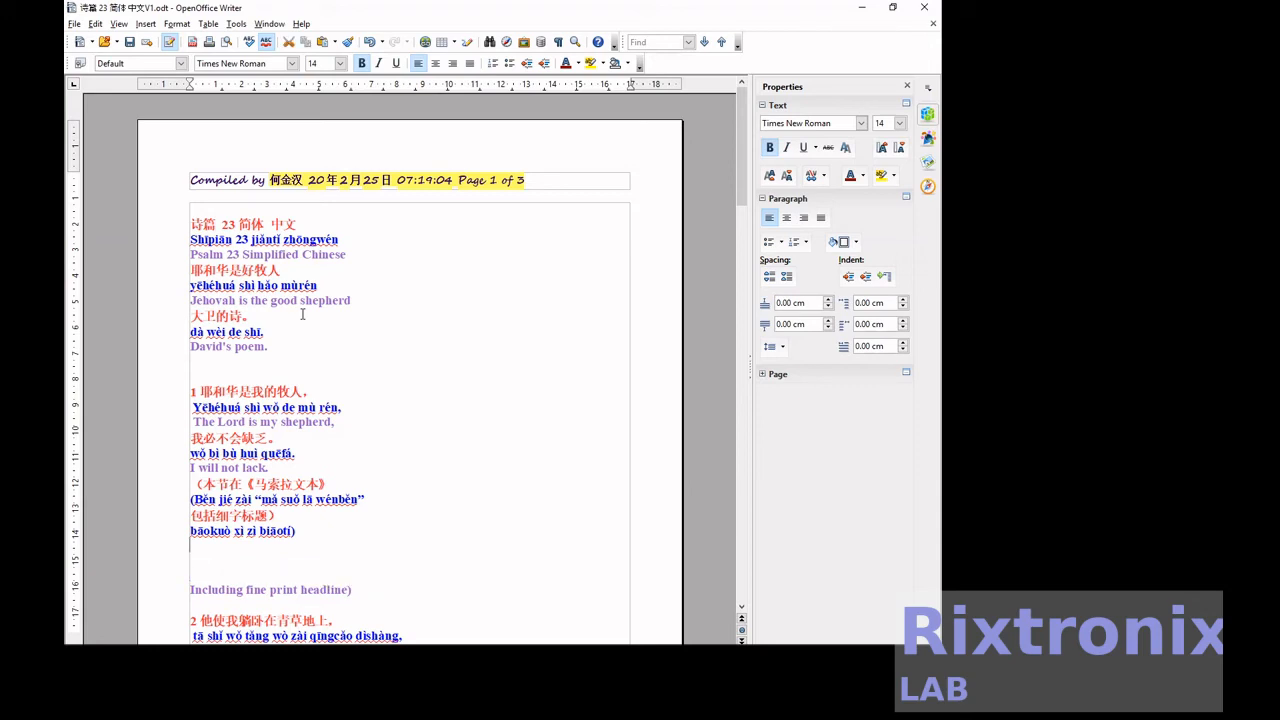
key(Up)
key(End)
key(Return)
key(ctrl+v)
Delete the blank lines between "bāokuò xì zì biāotí)" and "Including fine print headline)"
key(Down)
key(Down)
key(Down)
key(Down)
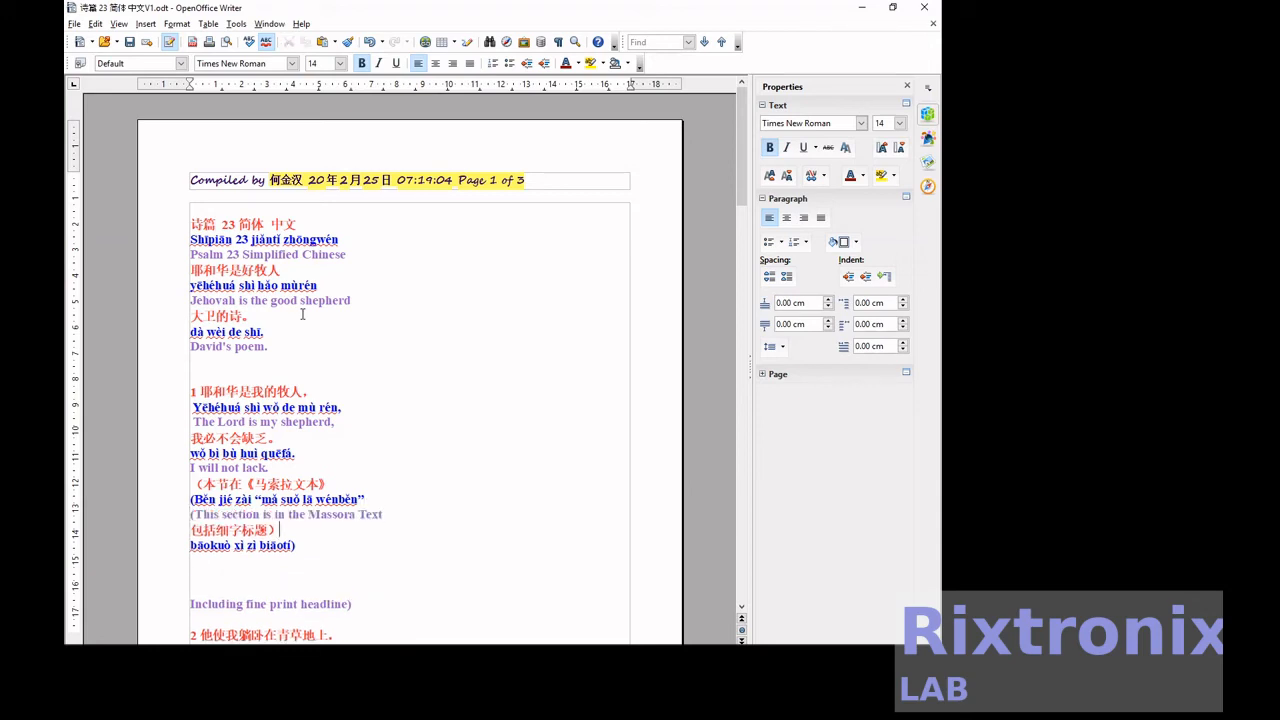
key(Down)
key(Down)
key(End)
key(Up)
key(Up)
key(Delete)
key(Delete)
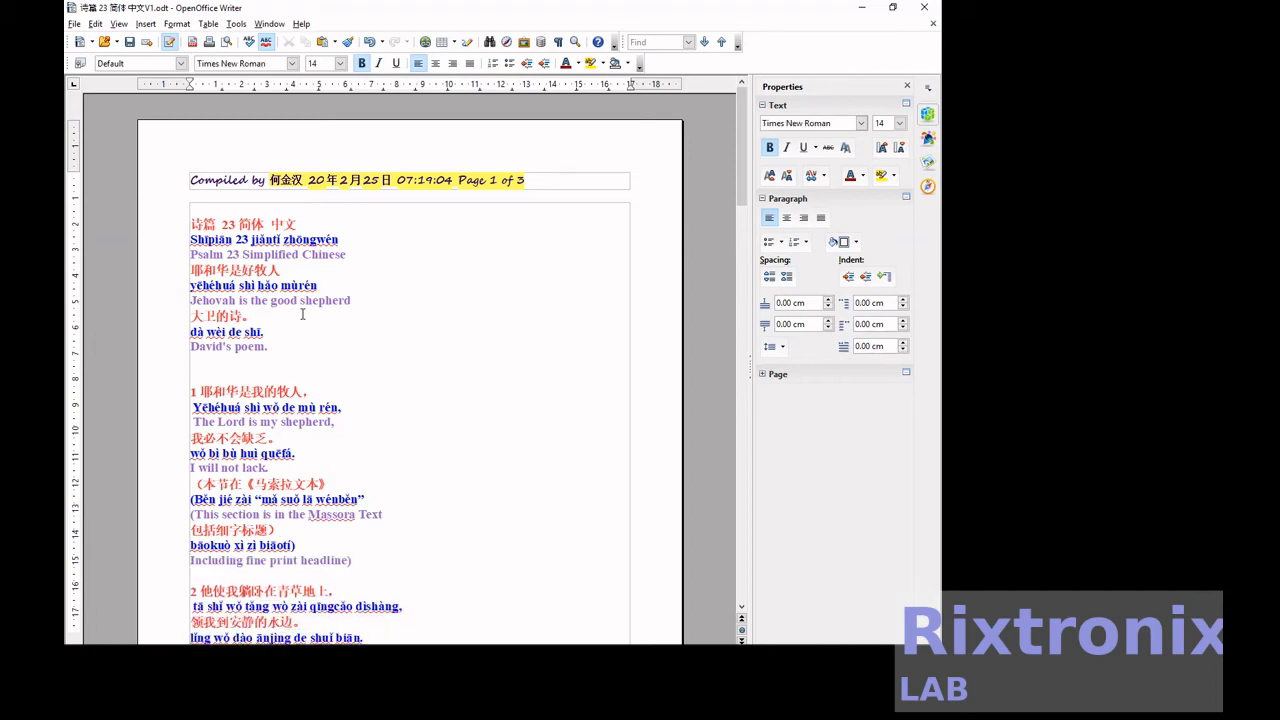
Move the English line "He revives my soul;" directly below "Tā shǐ wǒ de línghún sūxǐng;" in verse 3
key(Down)
key(Down)
key(Down)
key(Down)
key(Down)
key(Down)
key(Down)
key(Down)
key(Down)
key(Down)
key(Down)
key(Down)
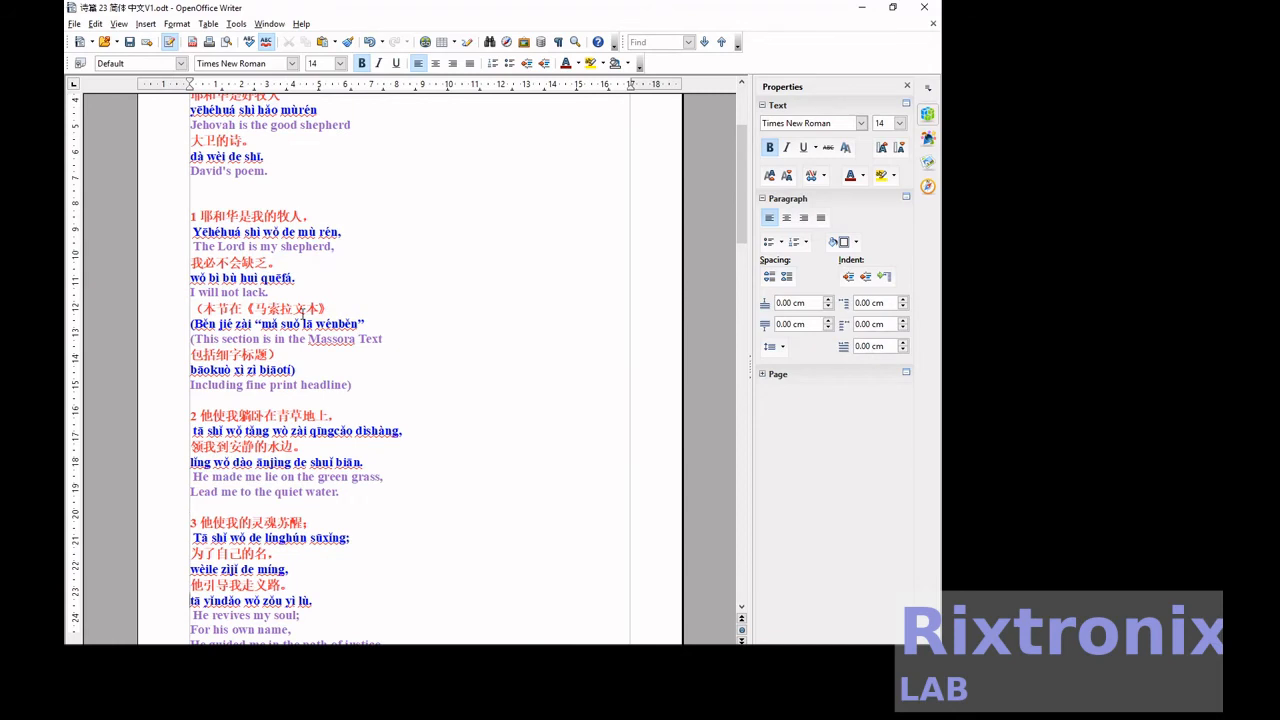
key(Down)
key(Down)
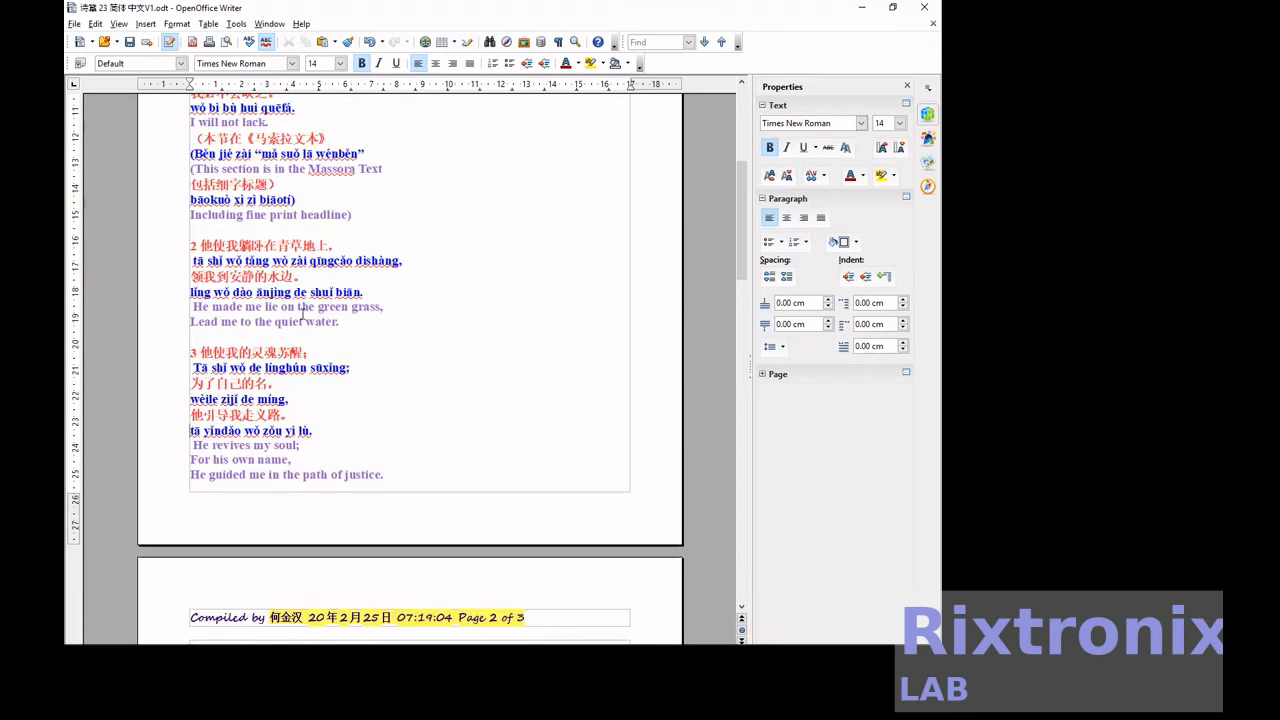
key(Down)
key(shift+End)
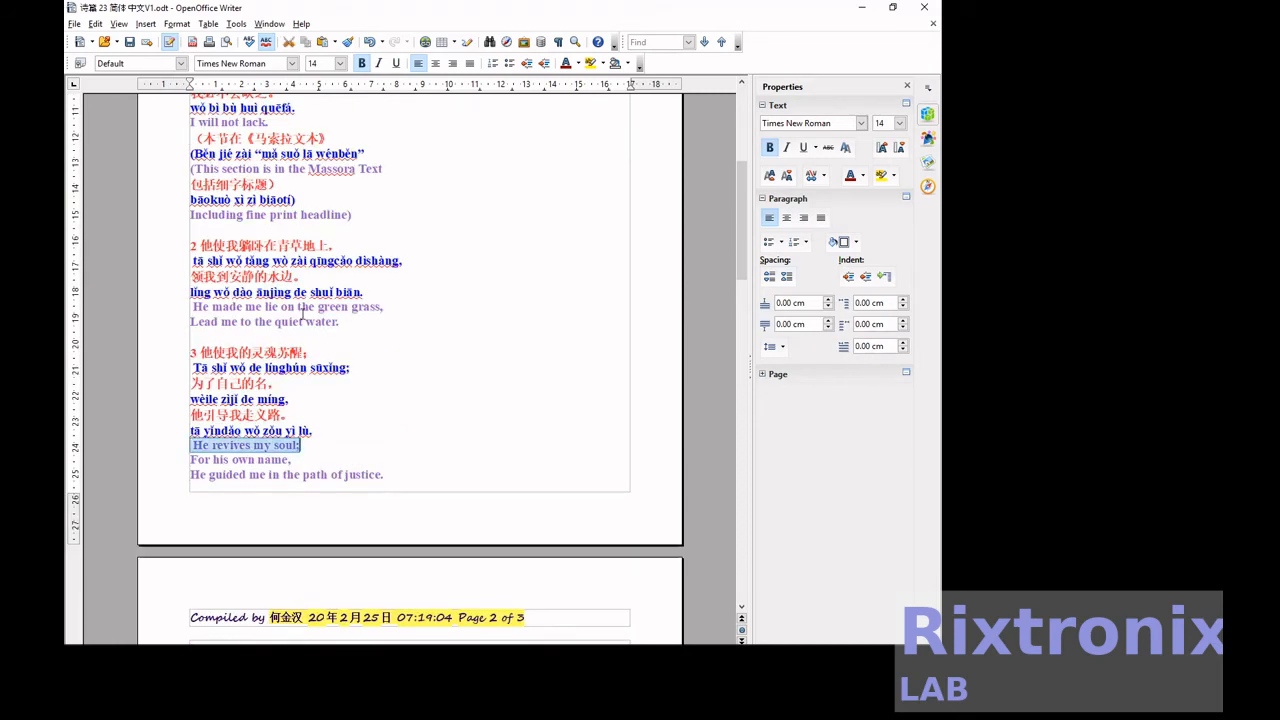
key(ctrl+x)
key(Up)
key(Up)
key(Up)
key(Up)
key(Up)
key(End)
key(Return)
key(ctrl+v)
Move the English line "For his own name," directly below "wèile zìjǐ de míng,"
key(Down)
key(Down)
key(Down)
key(Down)
key(Down)
key(Down)
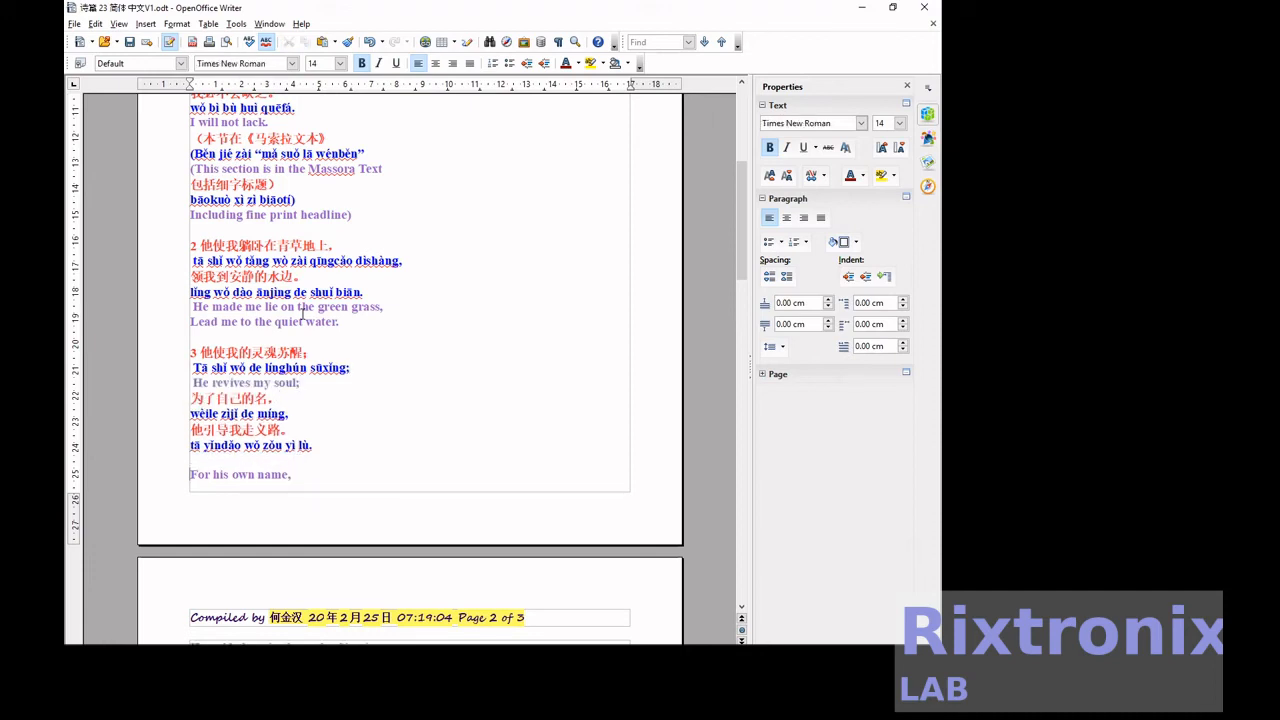
key(shift+Home)
key(ctrl+x)
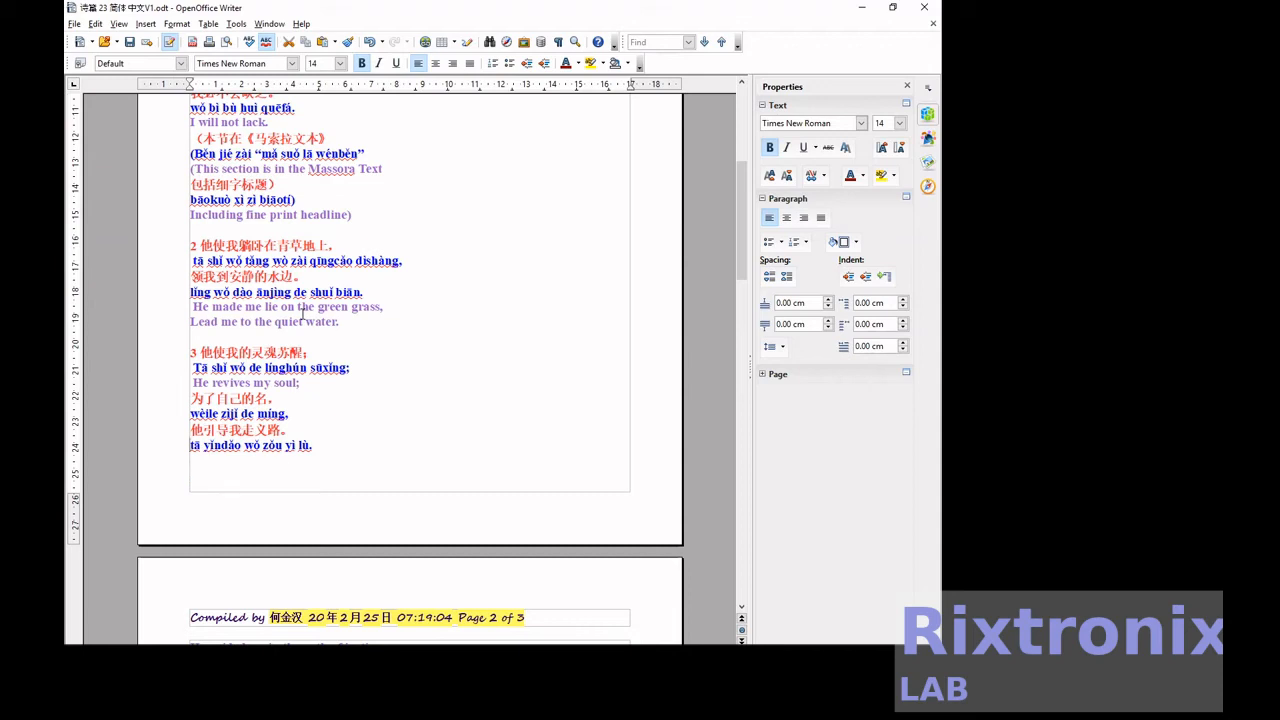
key(Return)
key(ctrl+v)
Insert blank lines above "3 他使我的灵魂苏醒；" so that all of verse 3 starts on page 2
key(Down)
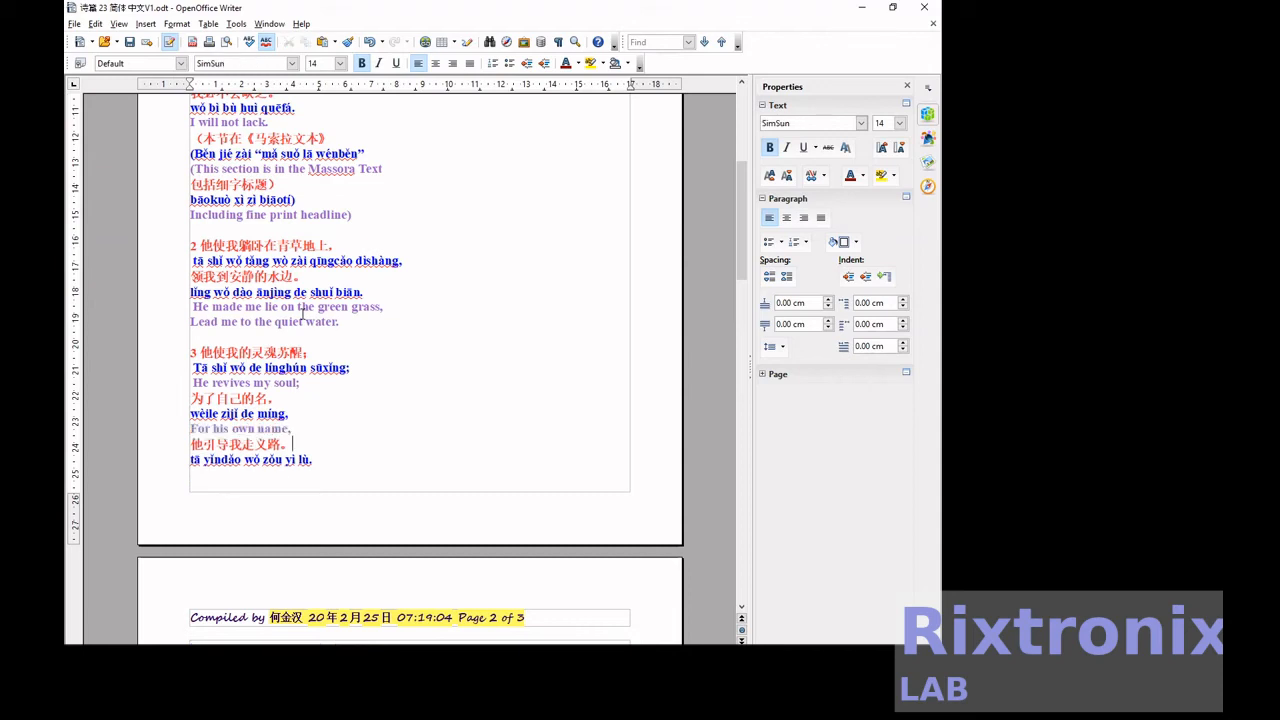
scroll(302, 312, down, 3)
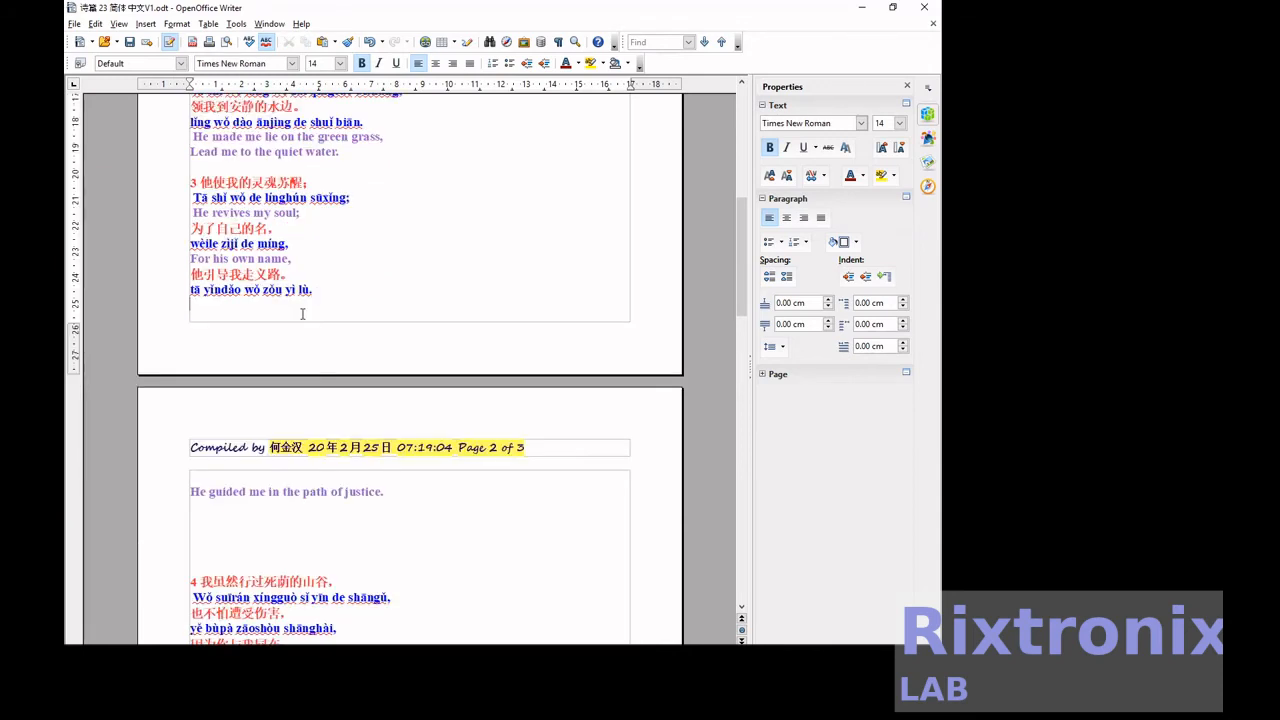
key(Up)
key(Up)
key(Up)
key(Up)
key(Up)
key(Up)
key(Up)
key(Return)
key(Return)
key(Return)
key(Return)
key(Return)
key(Return)
key(Return)
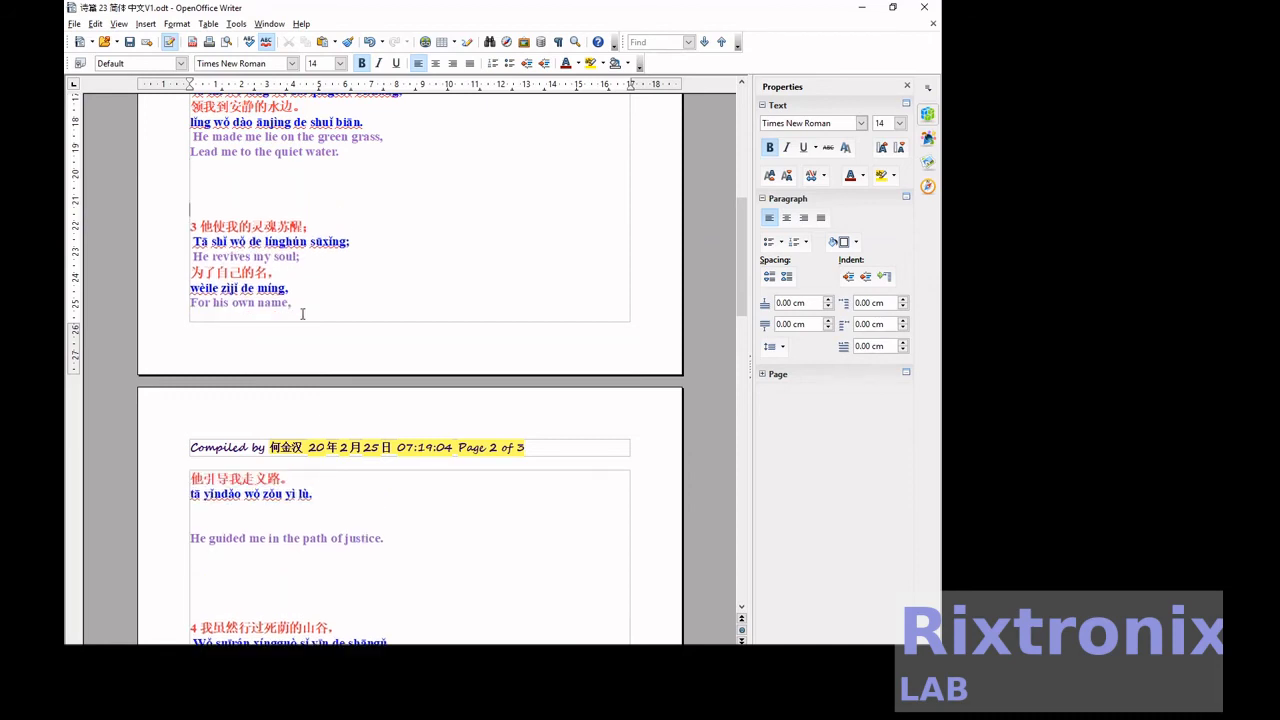
key(Return)
key(Return)
key(Return)
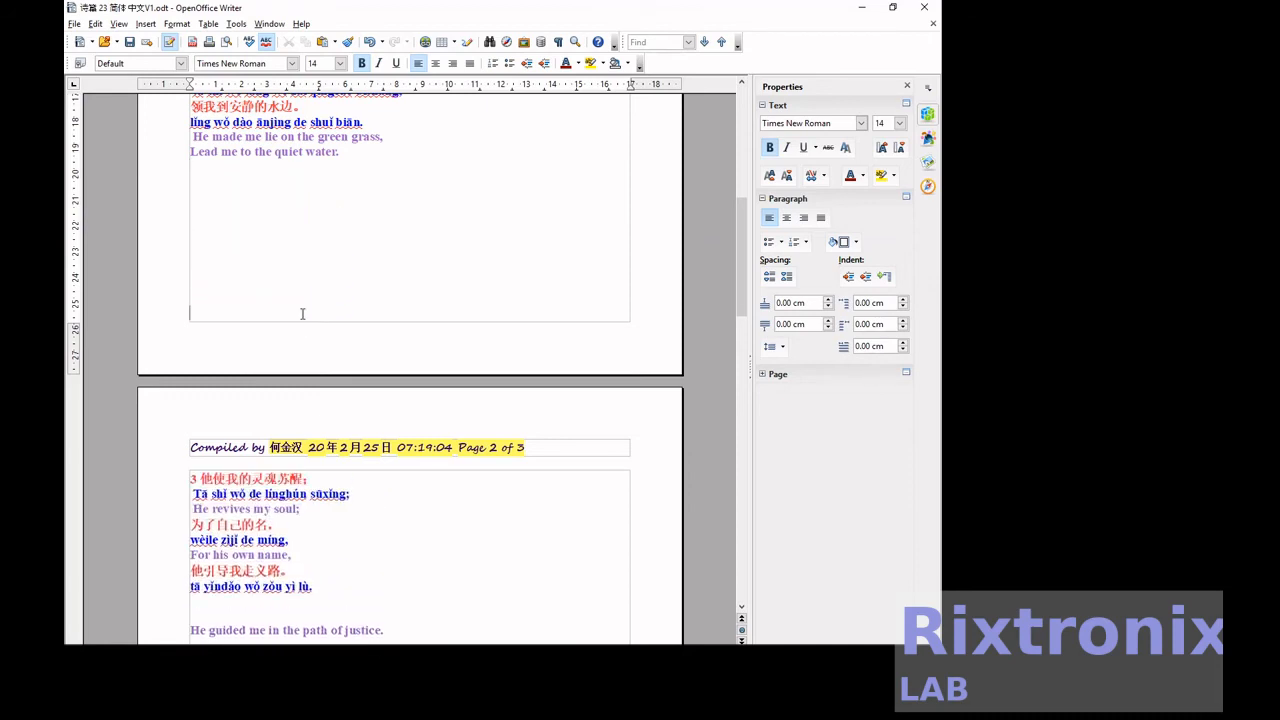
Delete the blank lines between "tā yǐndǎo wǒ zǒu yì lù." and "He guided me in the path of justice."
key(Down)
key(Down)
key(Down)
key(Down)
key(Down)
key(Down)
key(Down)
key(Down)
key(Down)
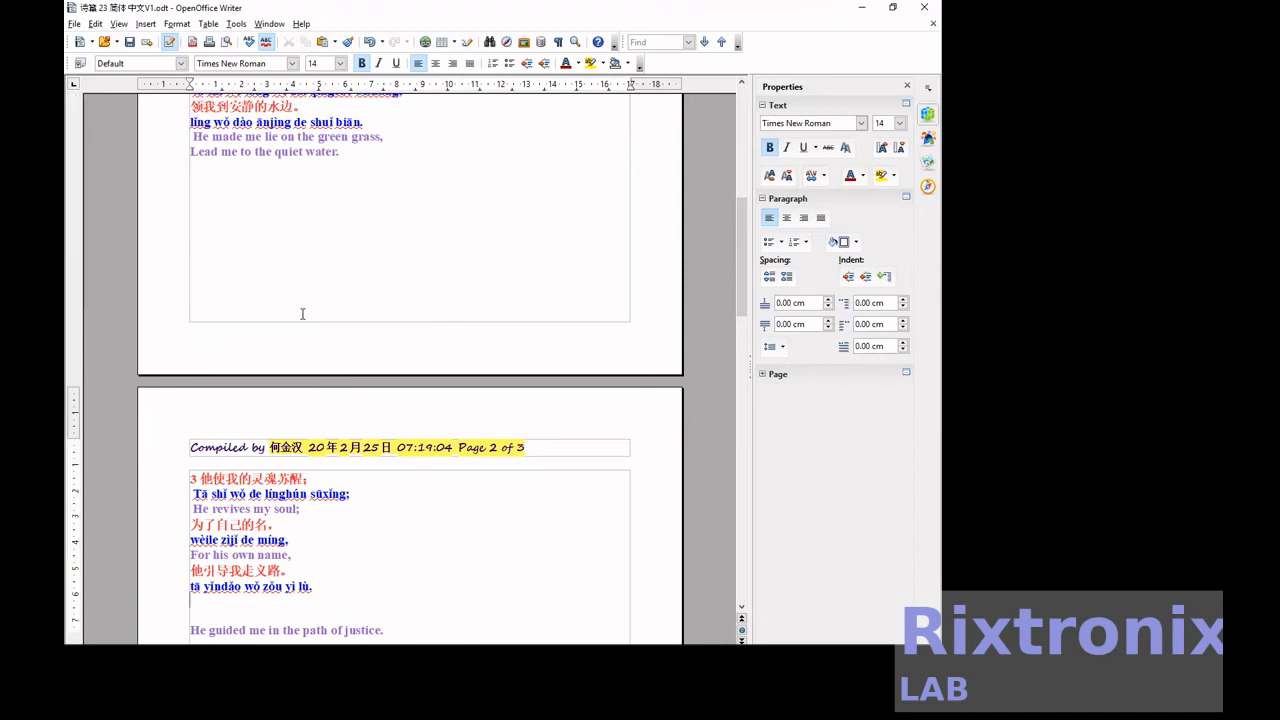
key(Delete)
key(Delete)
Delete the extra blank lines between "He guided me in the path of justice." and verse 4, keeping the verses separated
key(Down)
key(Down)
key(Up)
key(Up)
key(Up)
key(shift+Down)
key(shift+Down)
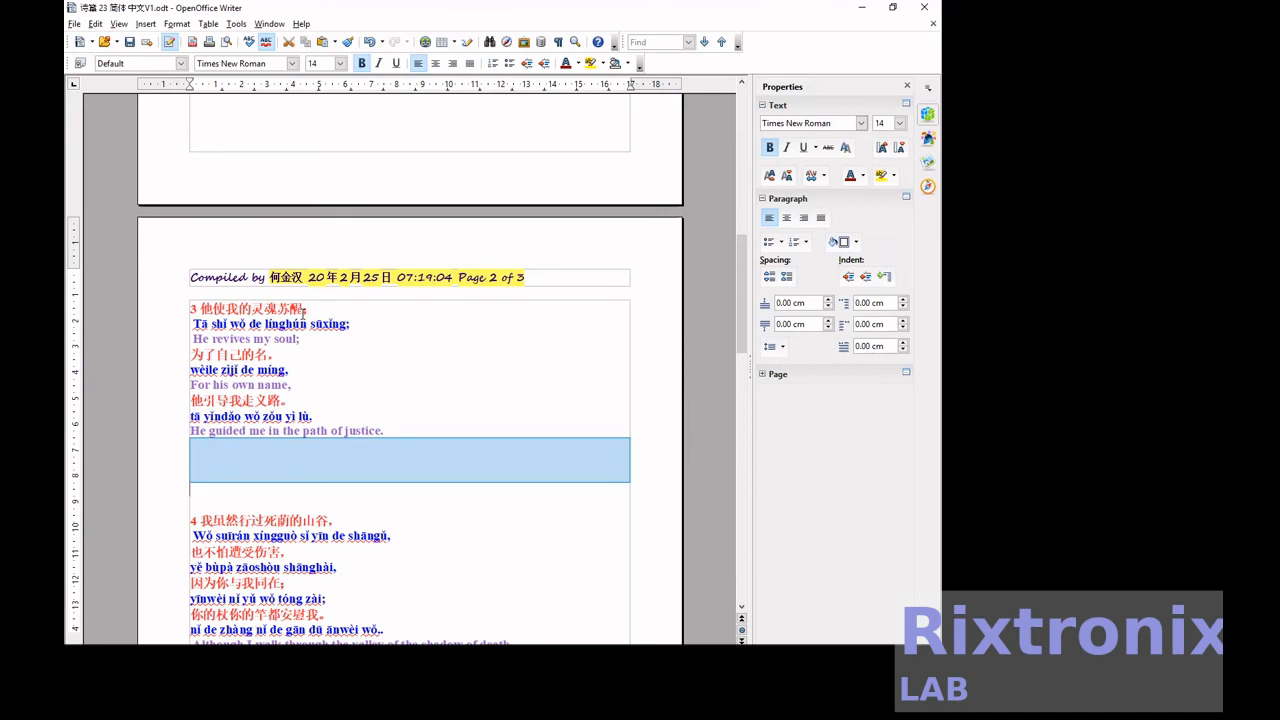
key(Delete)
Move the English line "Although I walk through the valley of the shadow of death," directly below "Wǒ suīrán xíngguò sǐ yīn de shāngǔ,"
key(Down)
key(Down)
key(Down)
key(Down)
key(Down)
key(Down)
key(Down)
key(Down)
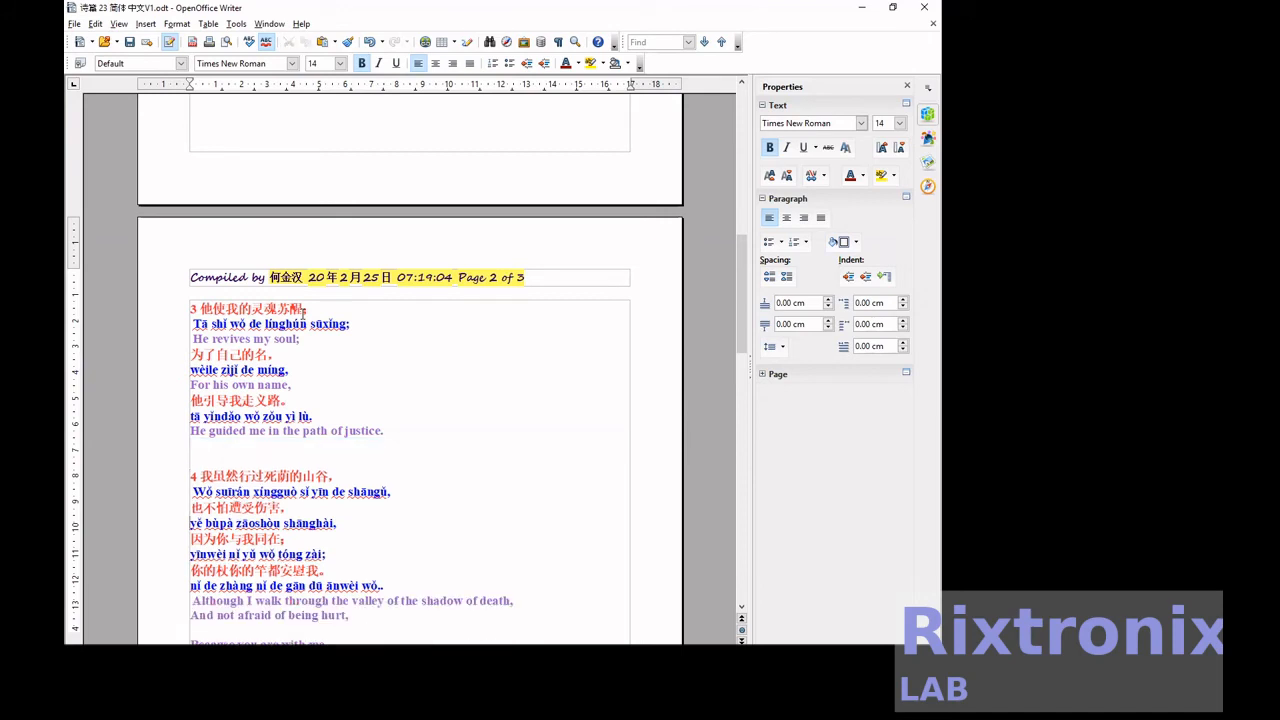
key(shift+Home)
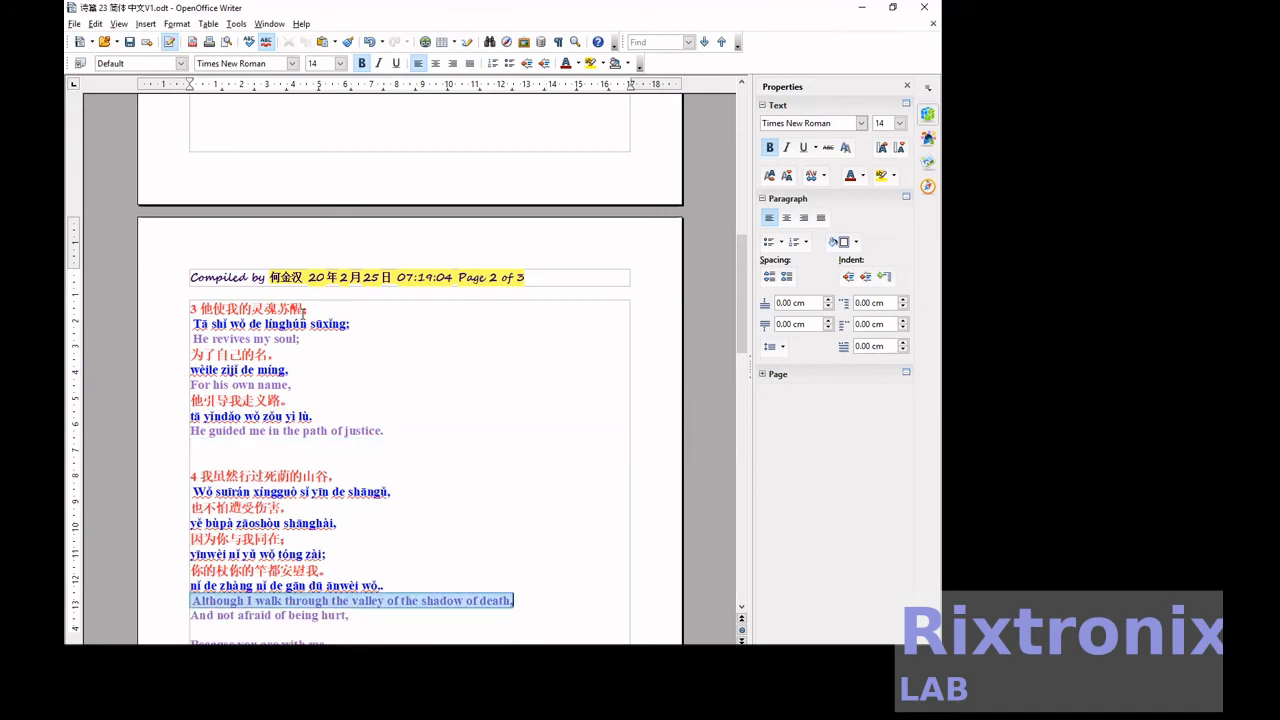
key(Delete)
key(Up)
key(Up)
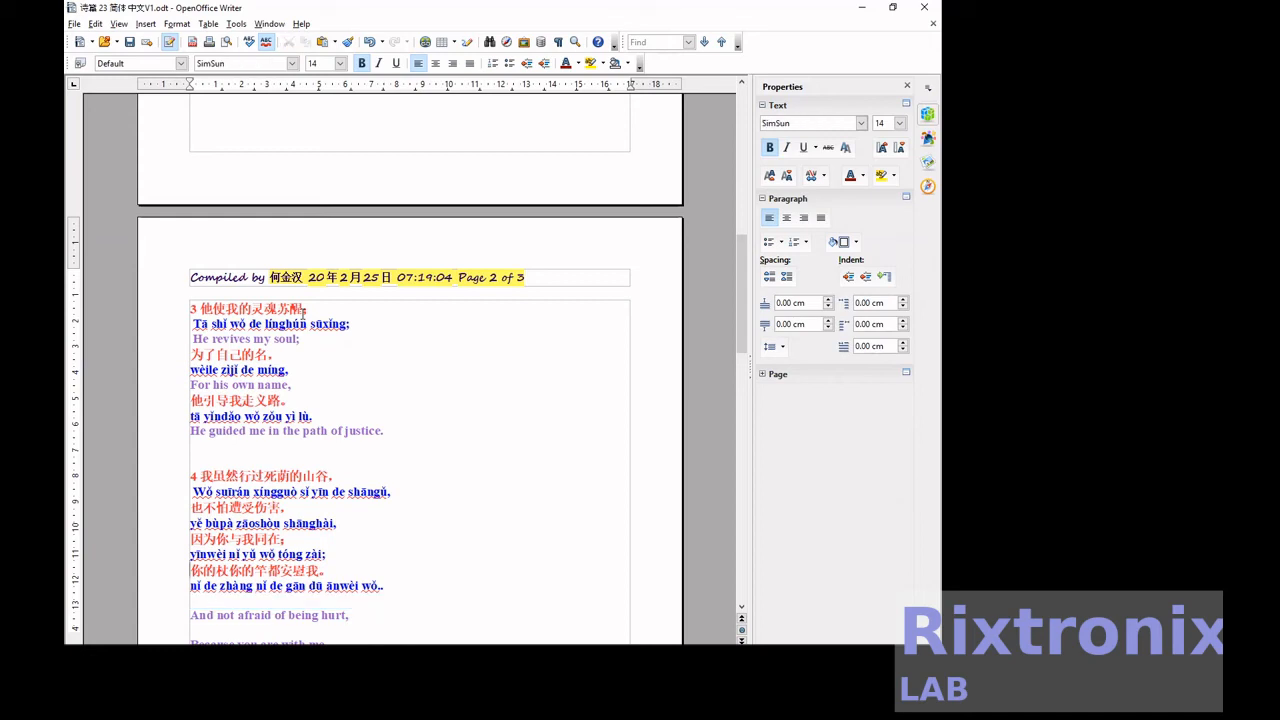
key(Up)
key(Up)
key(Up)
key(End)
key(Return)
key(ctrl+v)
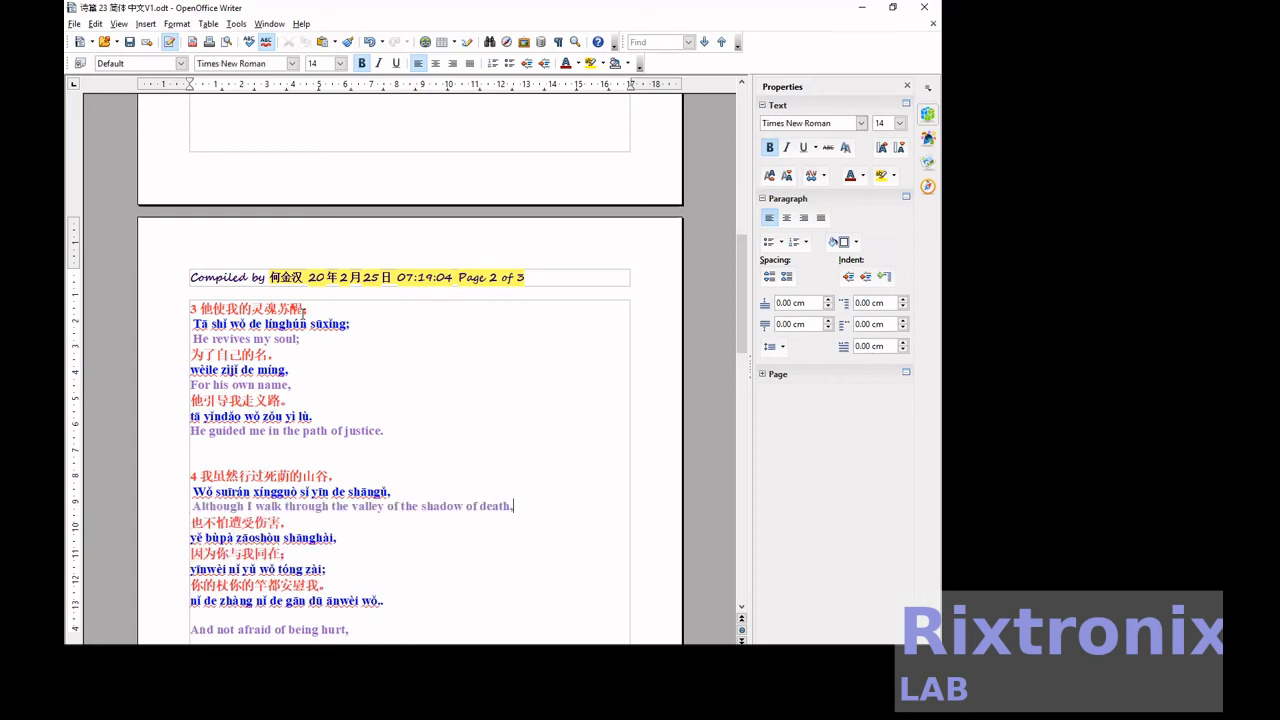
Move the English line "And not afraid of being hurt," directly below "yě bùpà zāoshòu shānghài," in verse 4
key(Down)
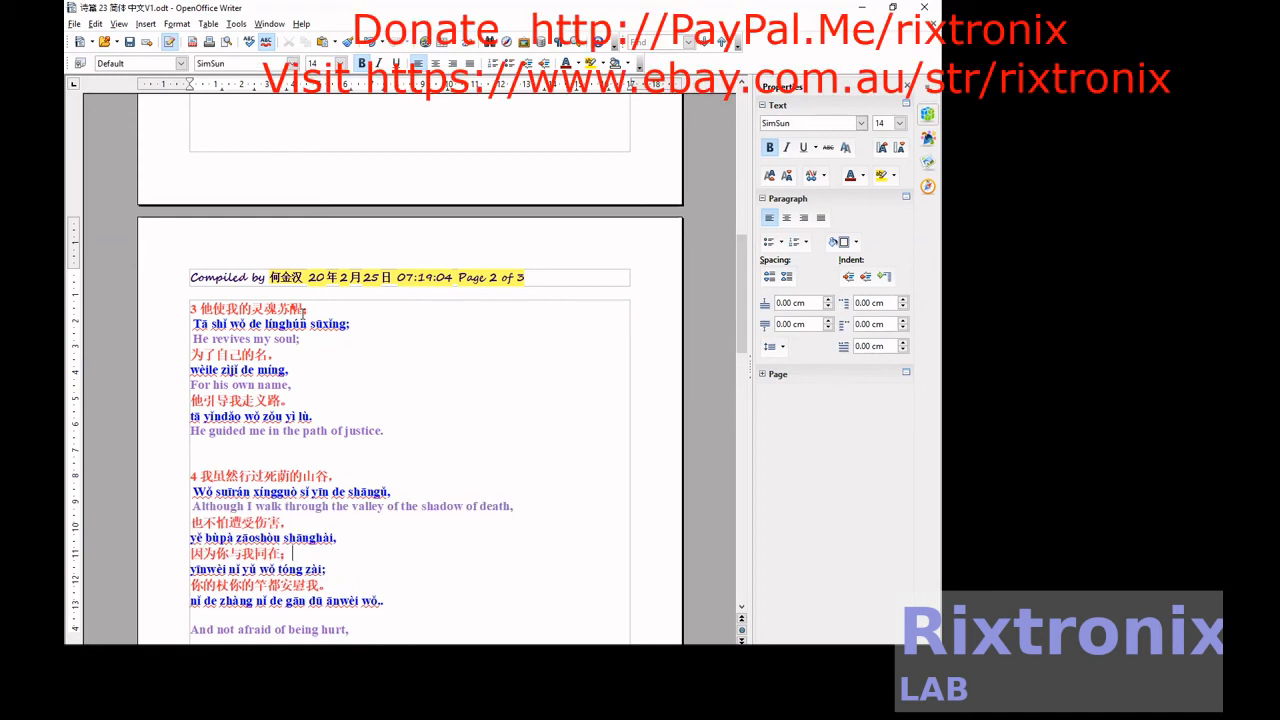
key(Down)
key(Down)
key(Down)
key(Down)
key(Down)
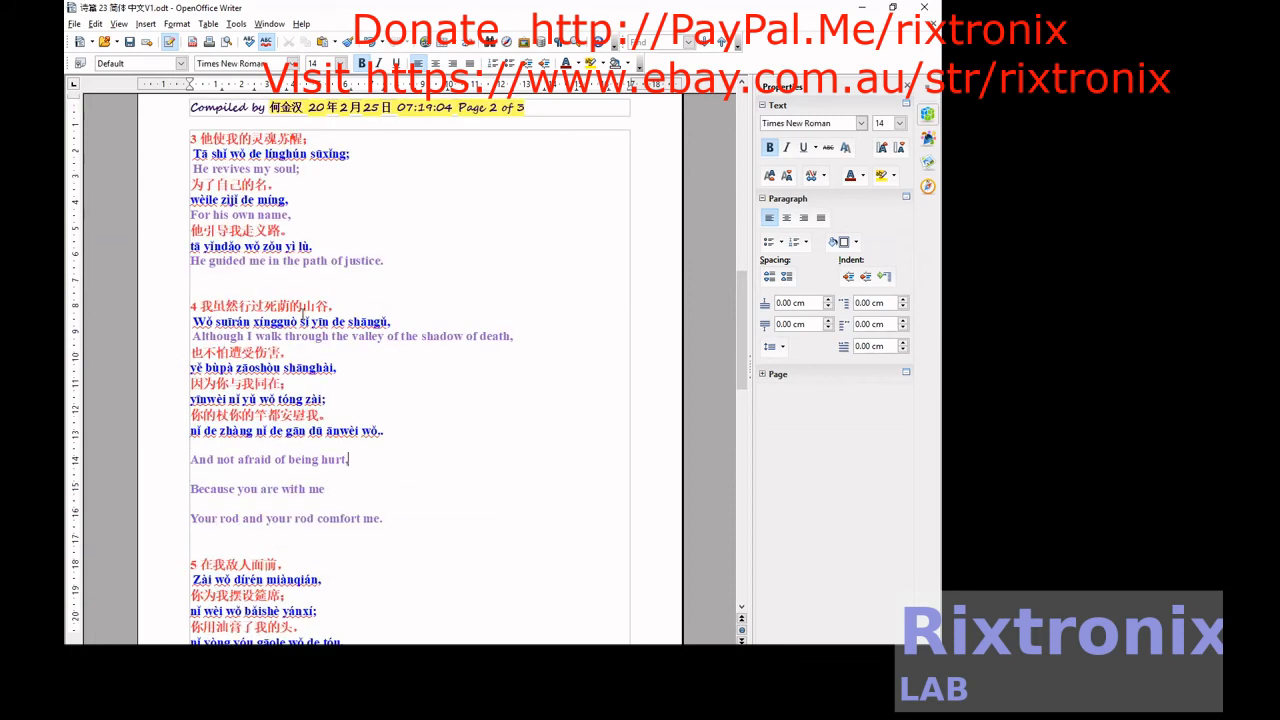
key(shift+End)
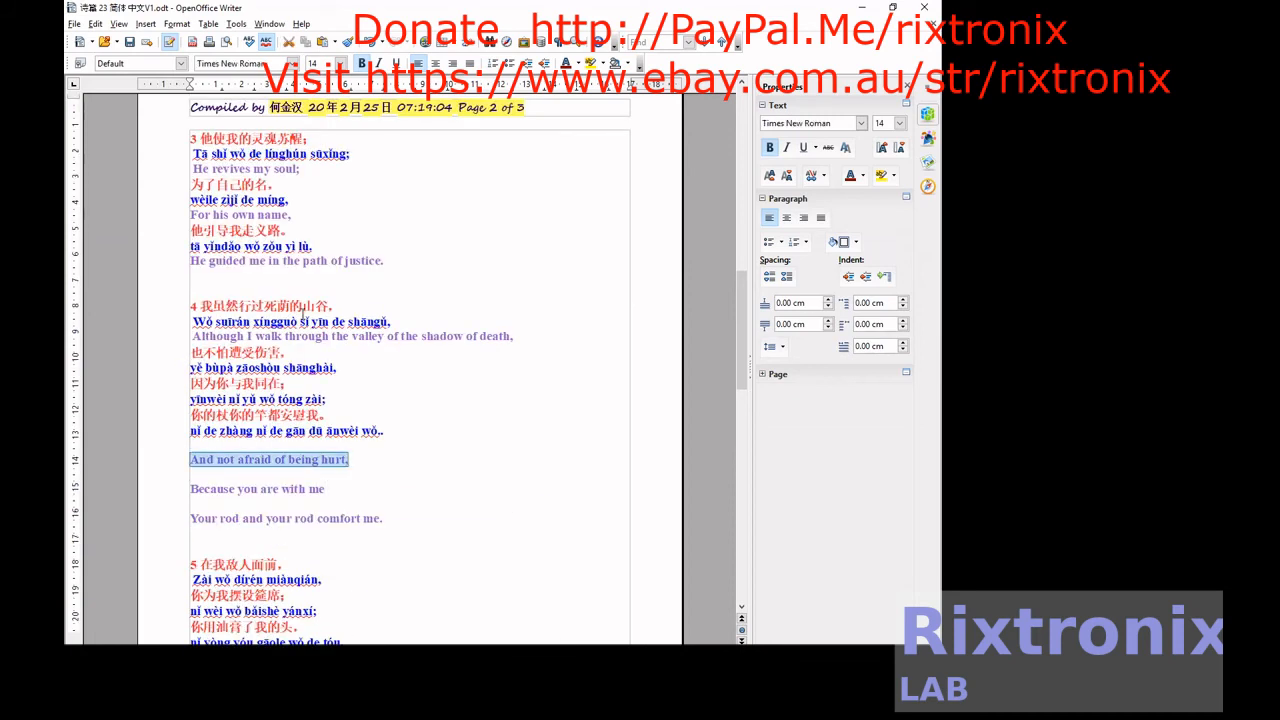
key(ctrl+x)
key(Up)
key(Up)
key(Up)
key(Up)
key(Up)
key(Up)
key(End)
key(Return)
key(ctrl+v)
Move the English line "Because you are with me" directly below "yīnwèi nǐ yǔ wǒ tóng zài;" in verse 4
key(Down)
key(Down)
key(Down)
key(Down)
key(Down)
key(Down)
key(Down)
key(Down)
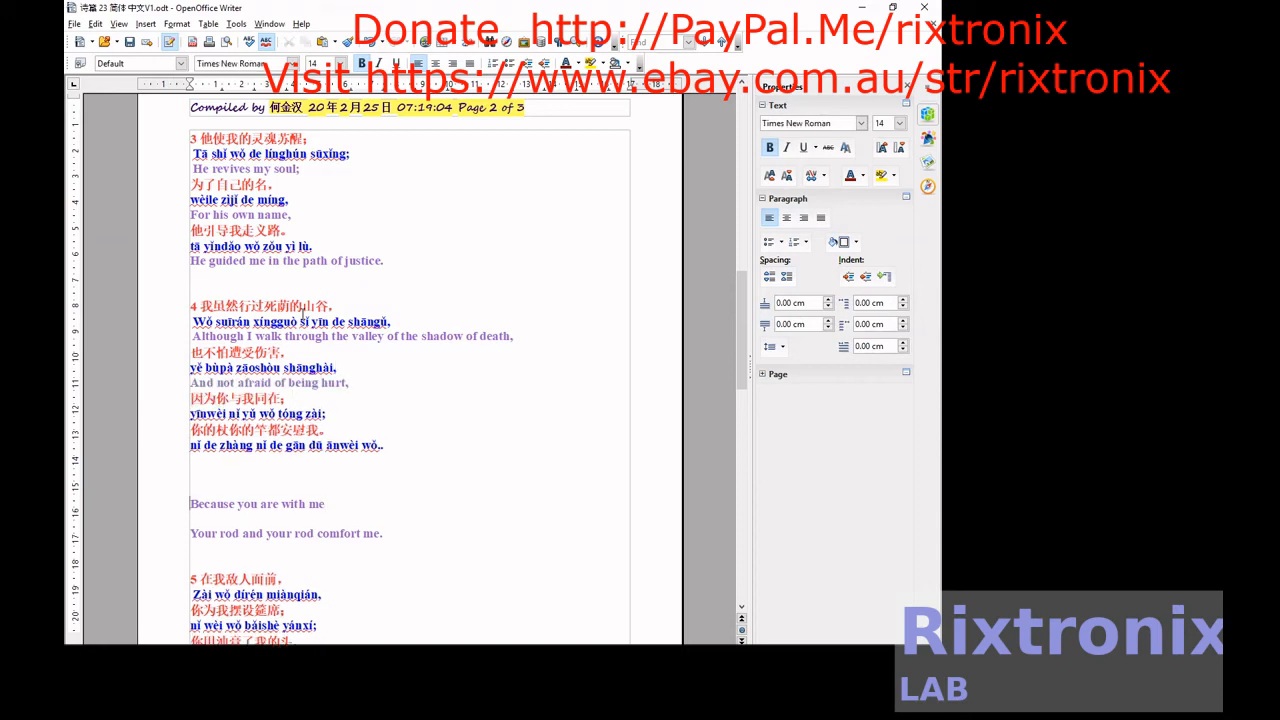